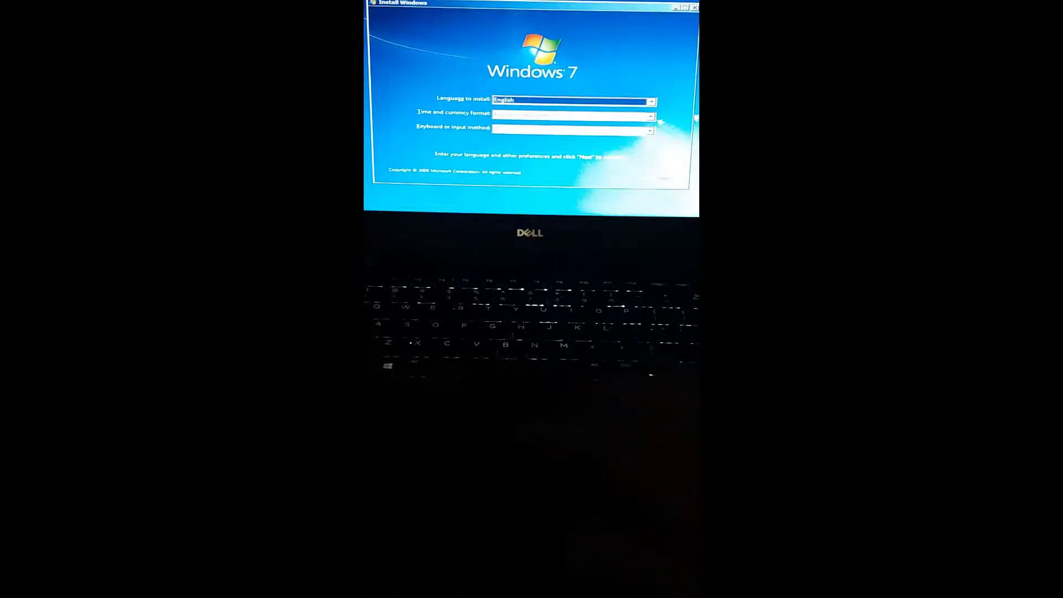
- Confirm the English language settings on the Install Windows screen to begin Windows 7 setup
click(665, 178)
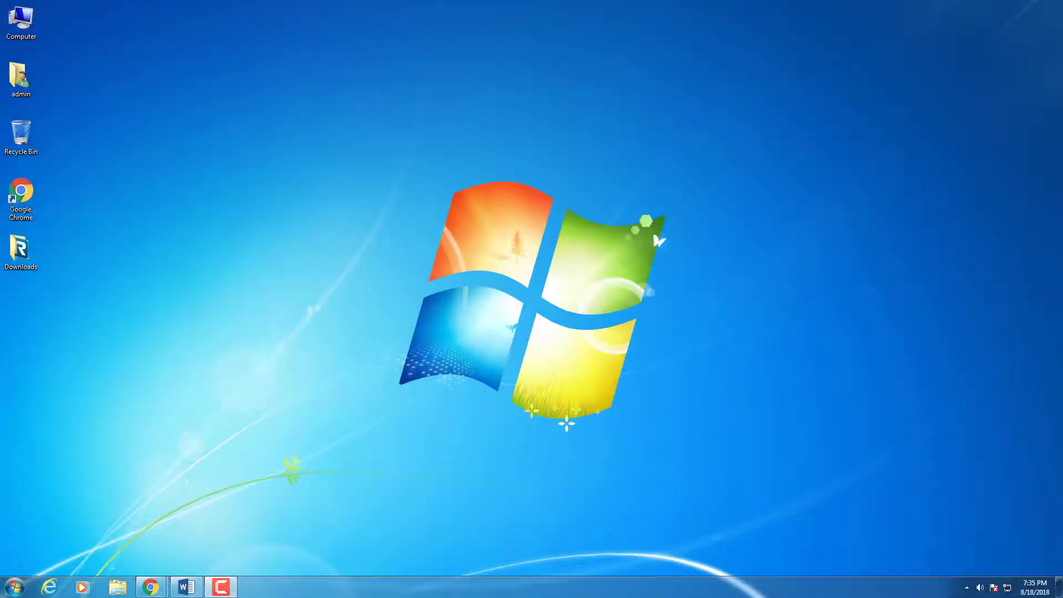
mouse_move(150, 587)
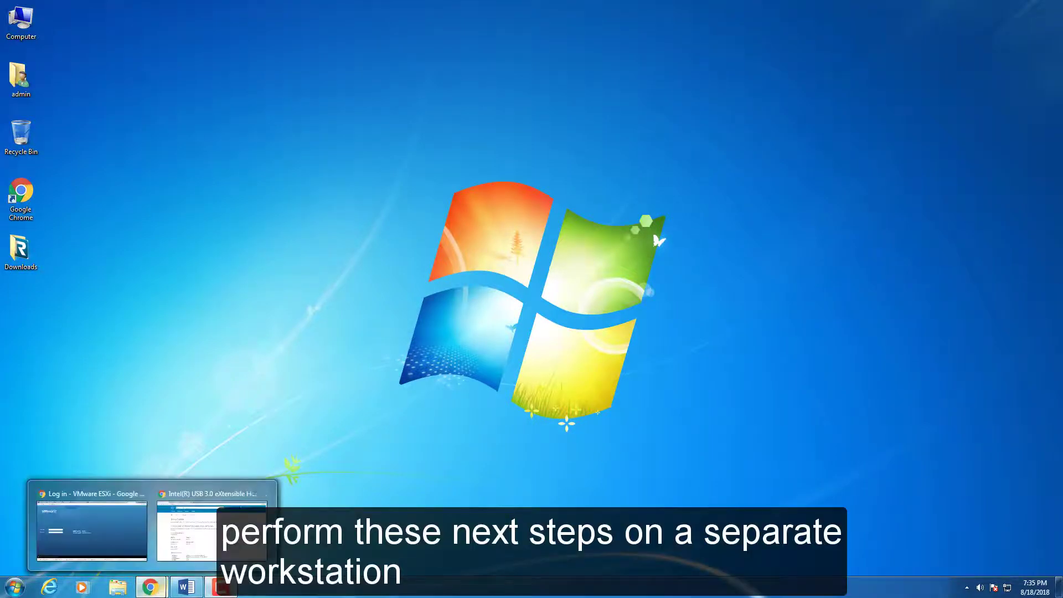
click(213, 526)
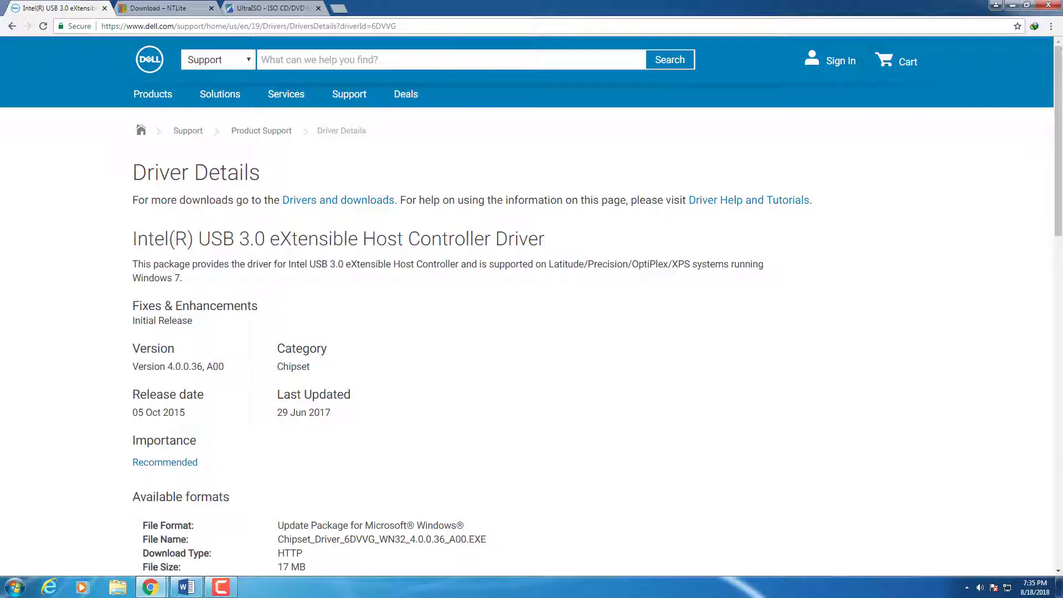
drag(1054, 97, 1054, 144)
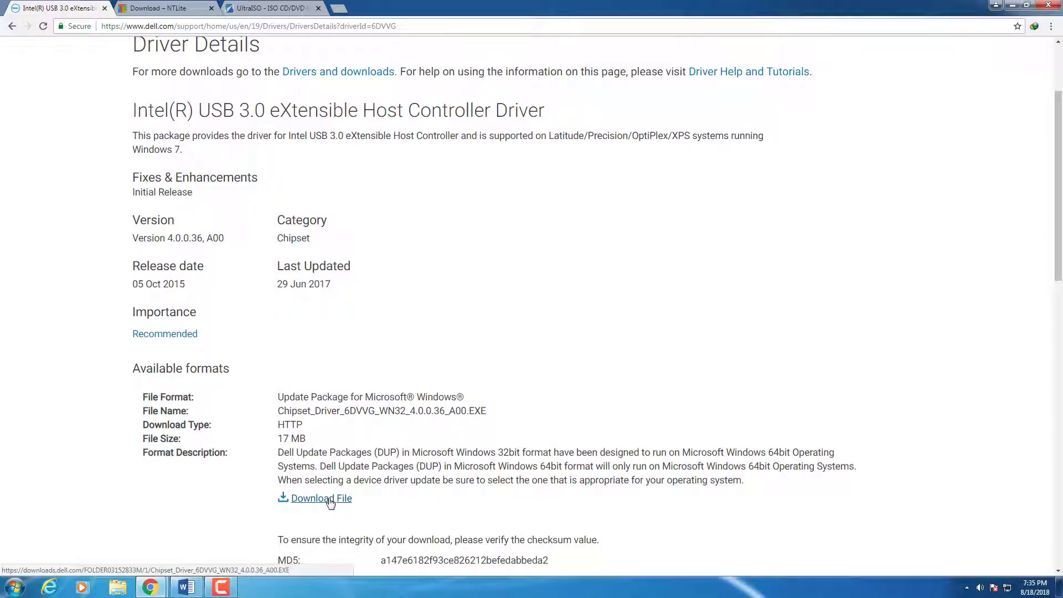
click(185, 14)
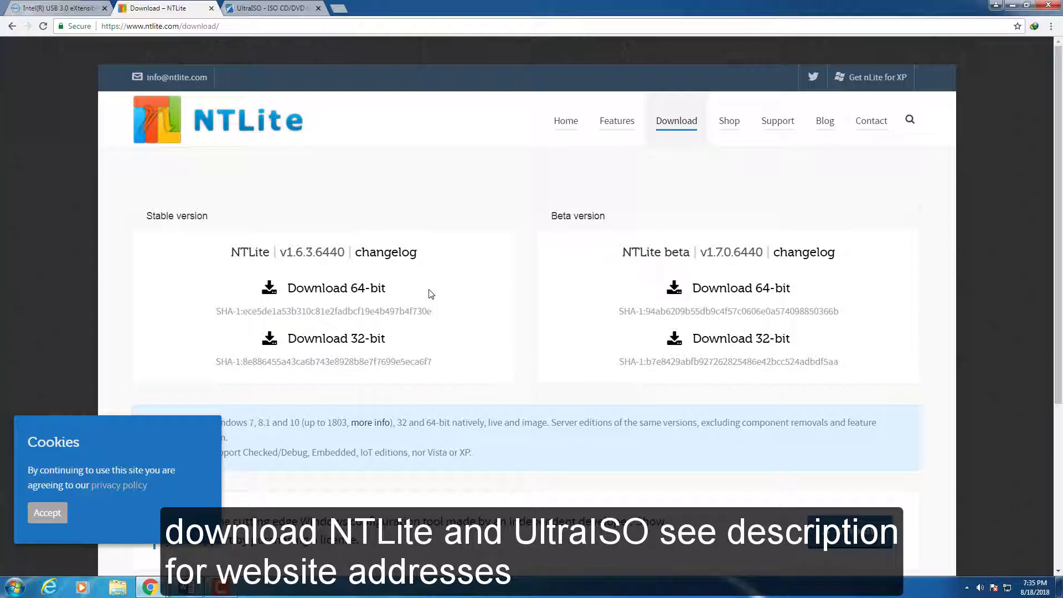
click(269, 12)
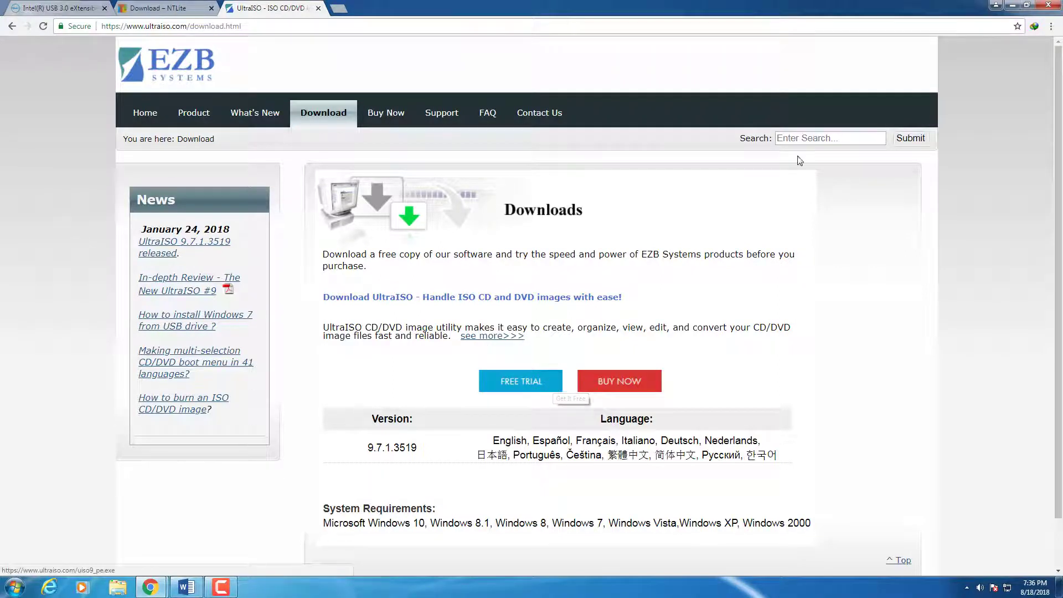
click(1012, 5)
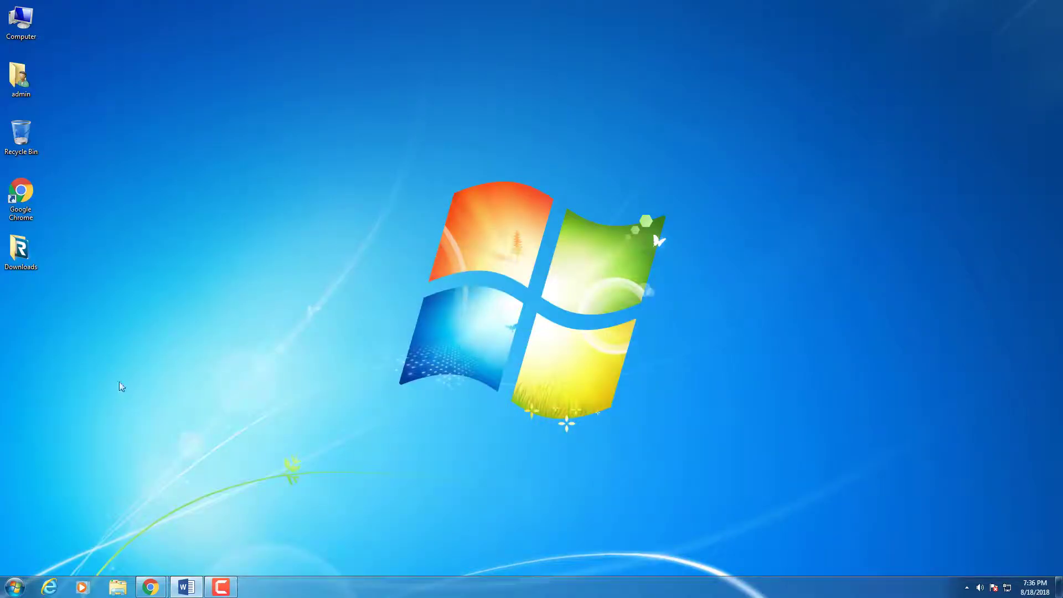
- Extract the Windows 7 USB30 Inject Driver Kit zip directly into the Downloads folder
double_click(30, 259)
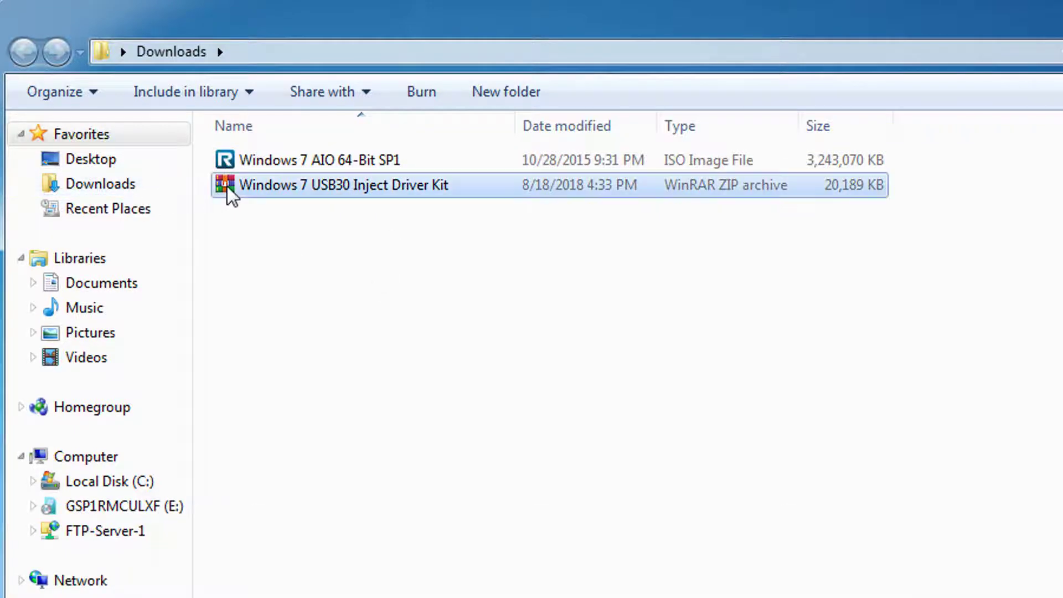
right_click(227, 186)
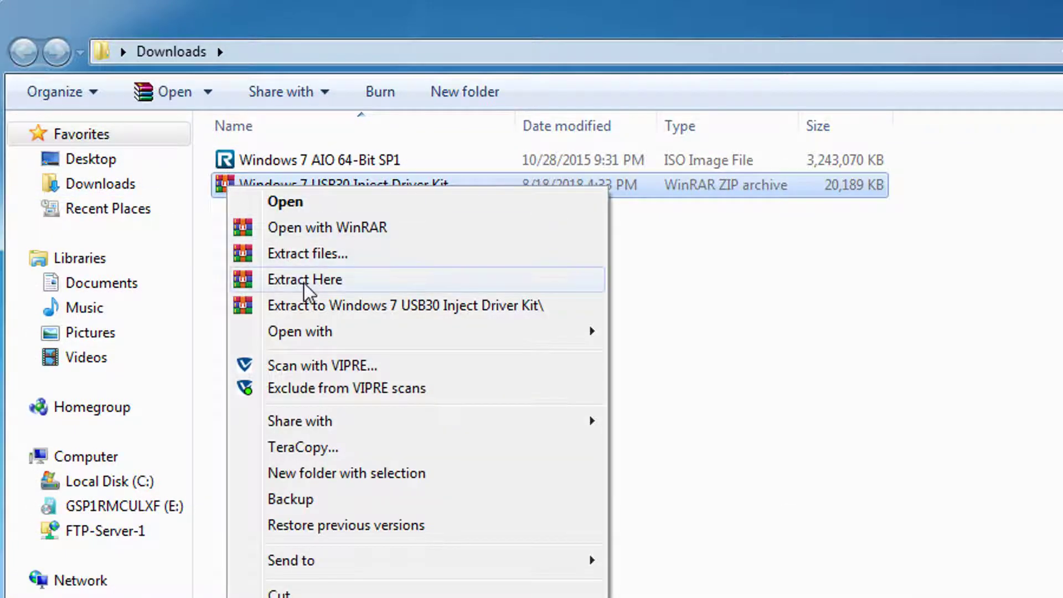
click(354, 284)
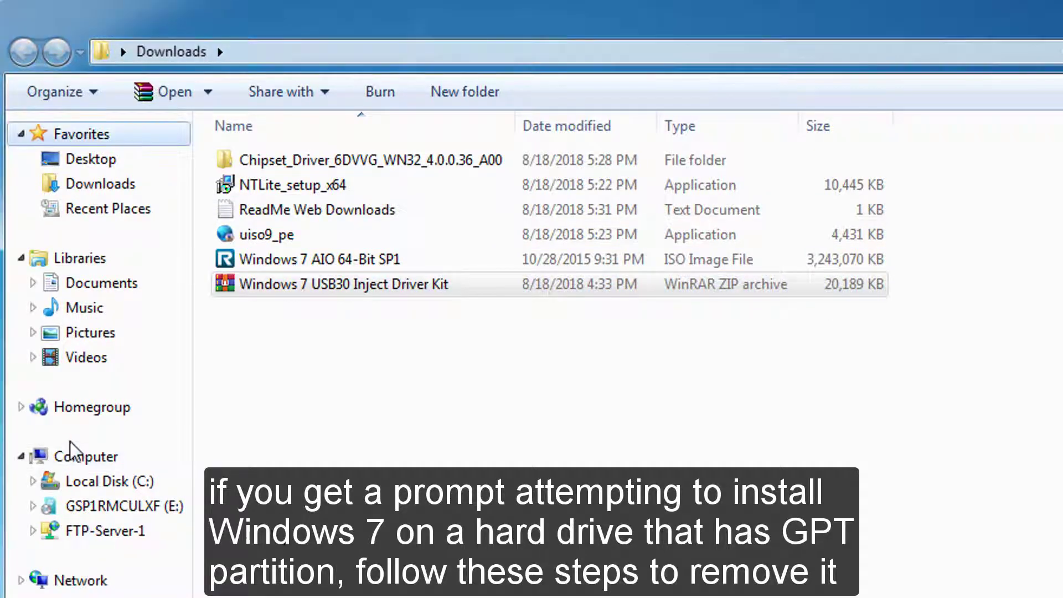
- Show the computer's drives, then open cmd as administrator from the Start menu search
click(91, 458)
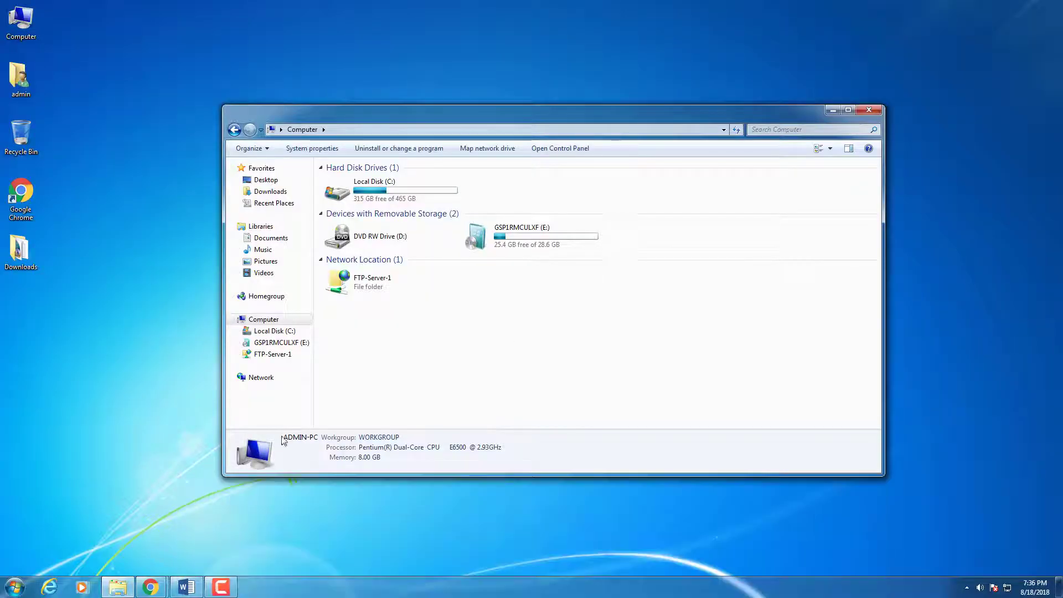
click(15, 587)
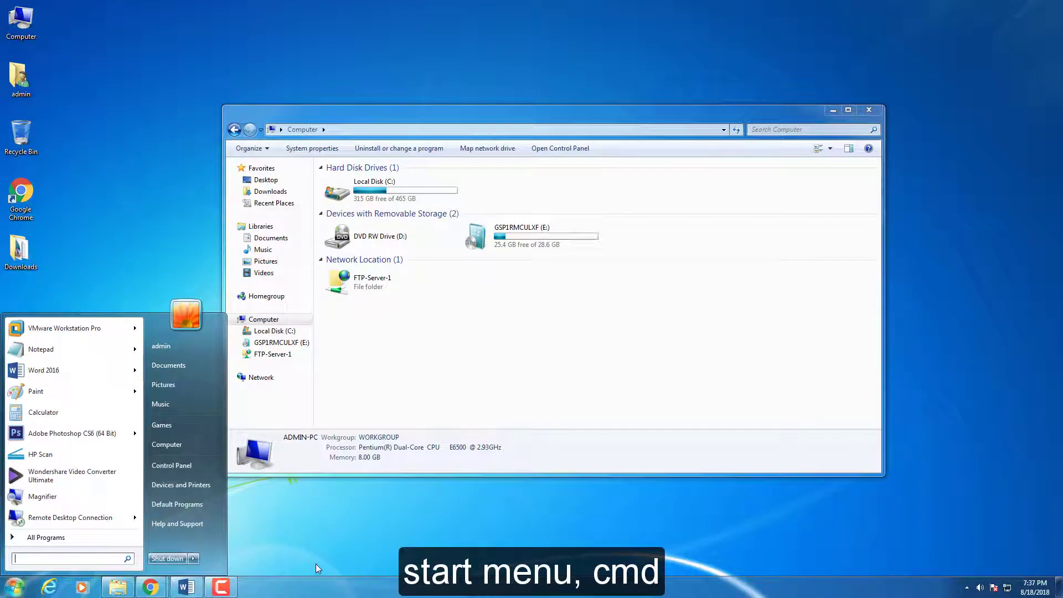
text(cmd)
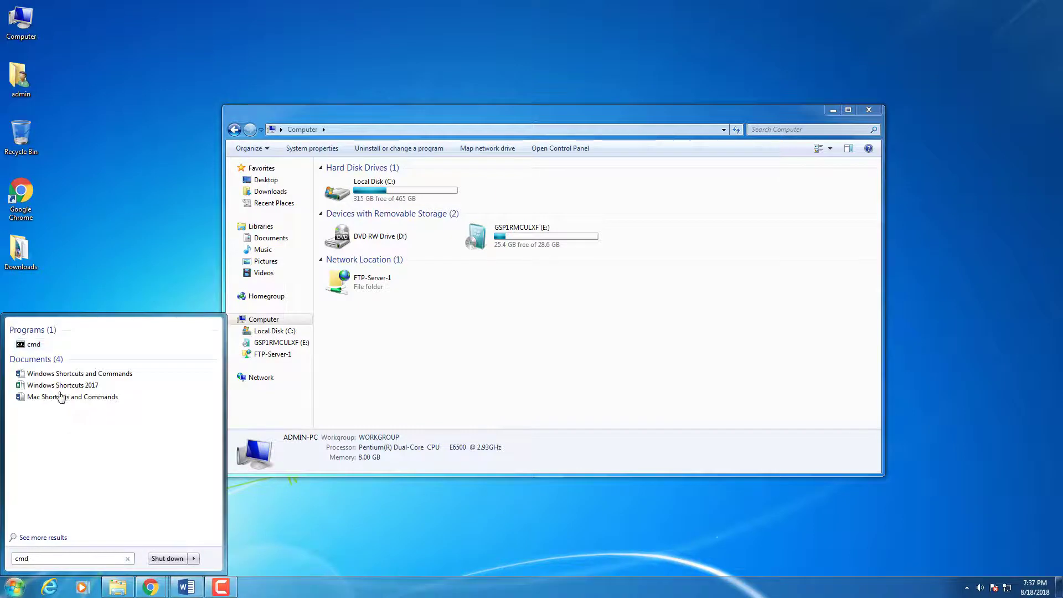
right_click(40, 345)
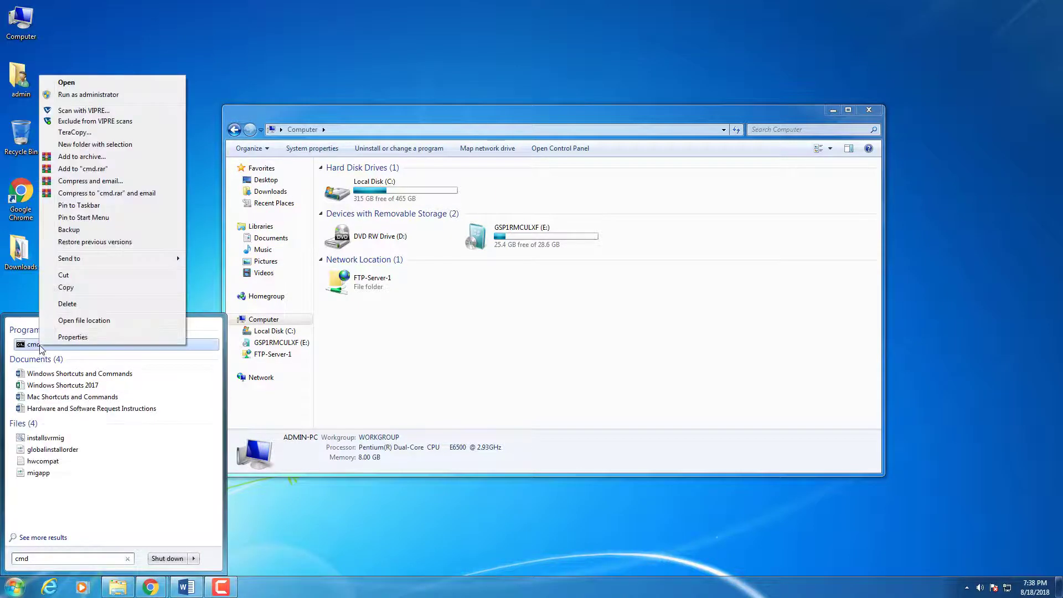
click(119, 95)
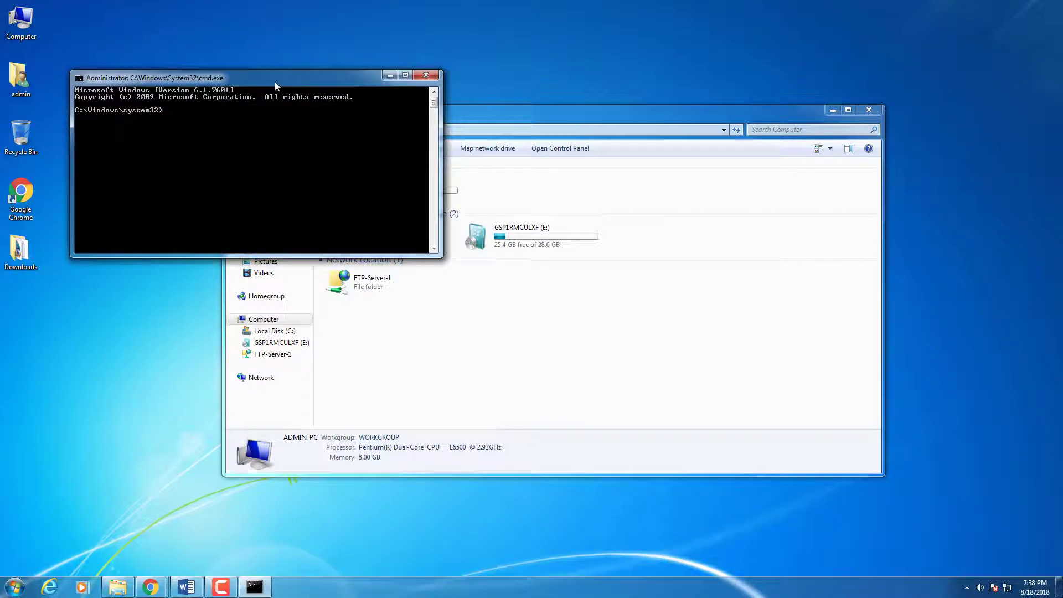
drag(276, 85, 571, 158)
- Start DiskPart in the console and list the attached disks
click(829, 114)
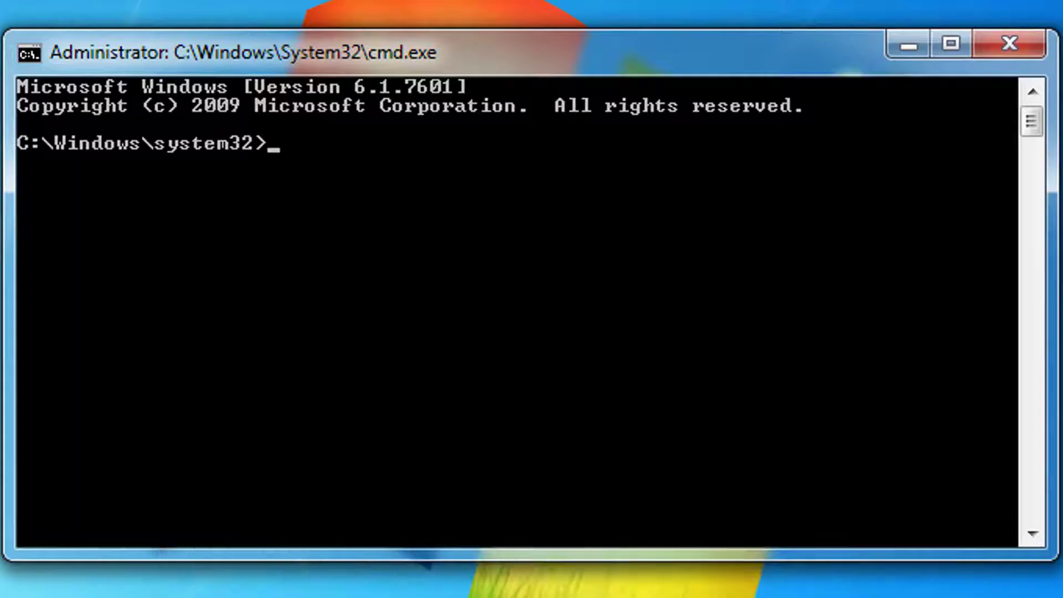
text(diskpart)
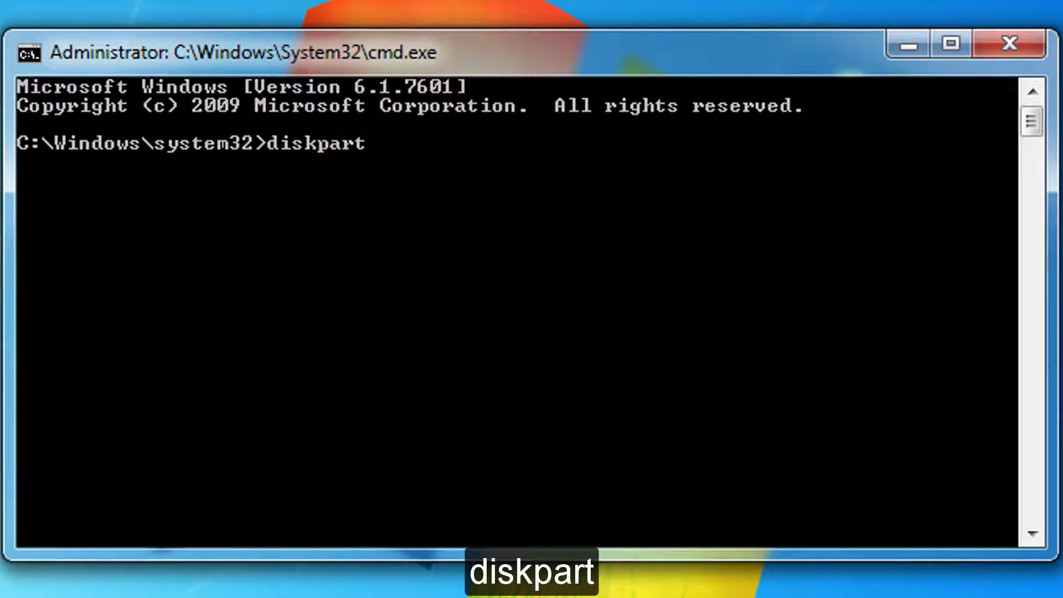
key(Return)
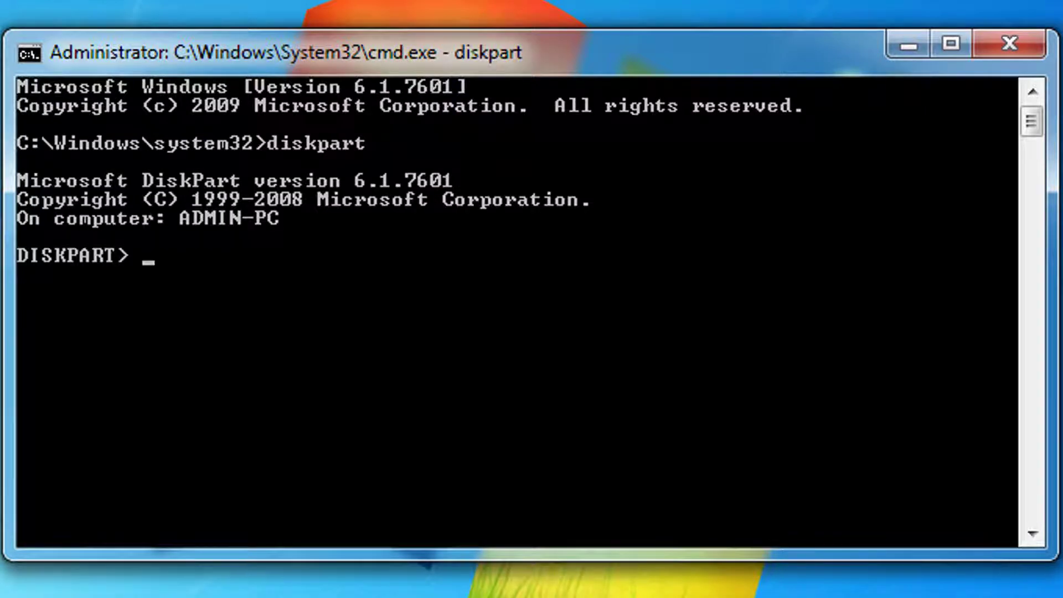
text(list disk)
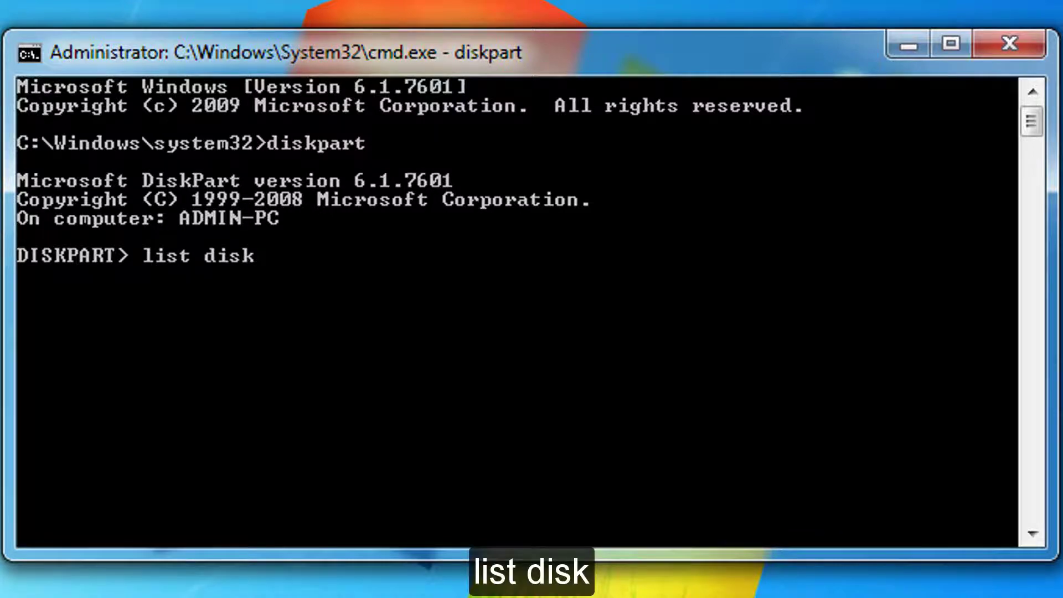
key(Return)
- Select the 28 GB Disk 1, clean it, and enter 'create partition primary'
text(select d)
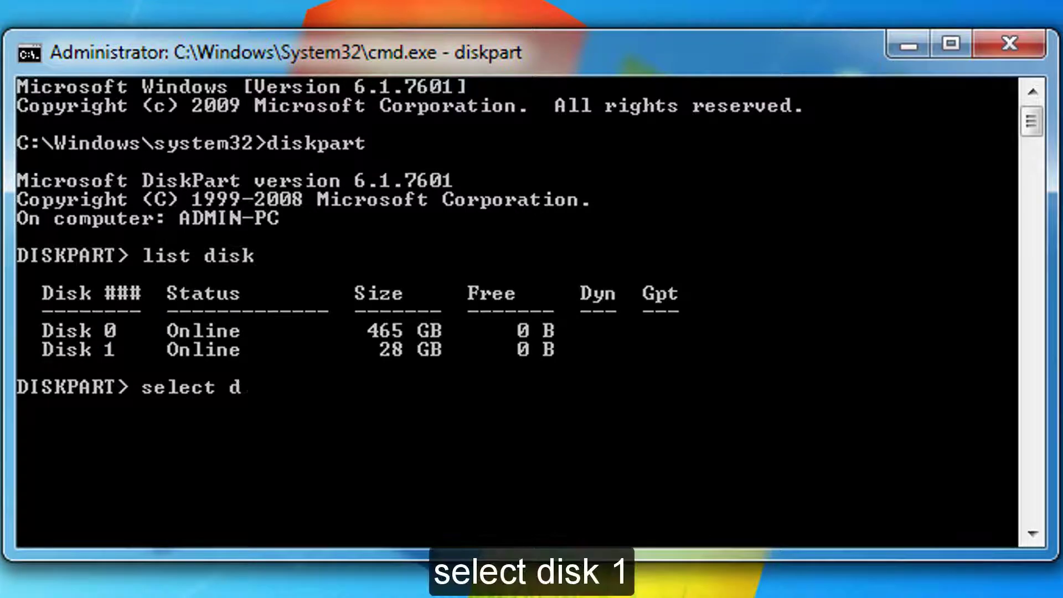
text(isk 1)
key(Return)
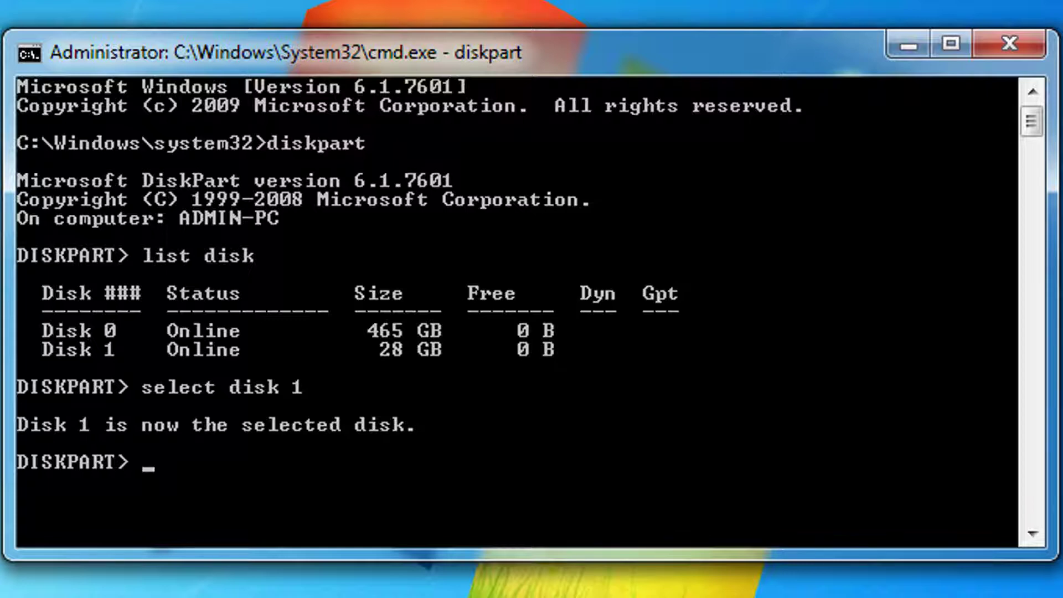
text(clean)
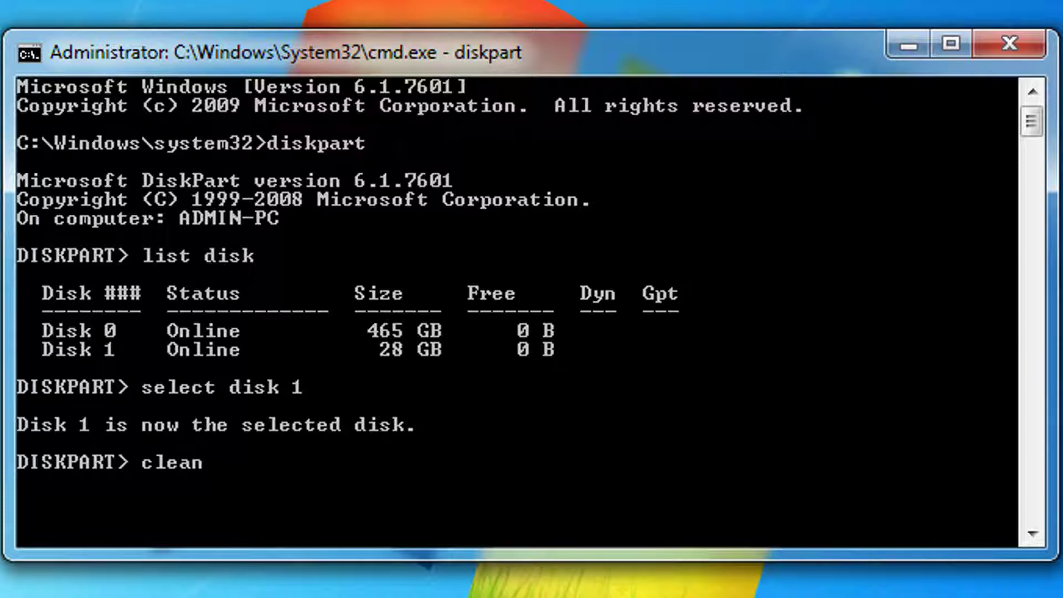
key(Return)
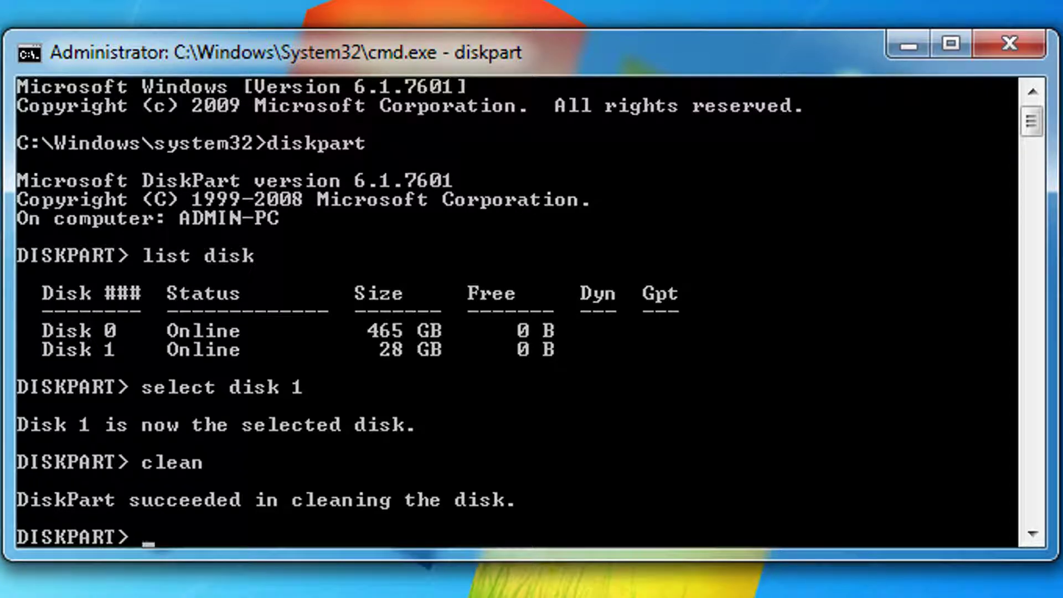
text(create)
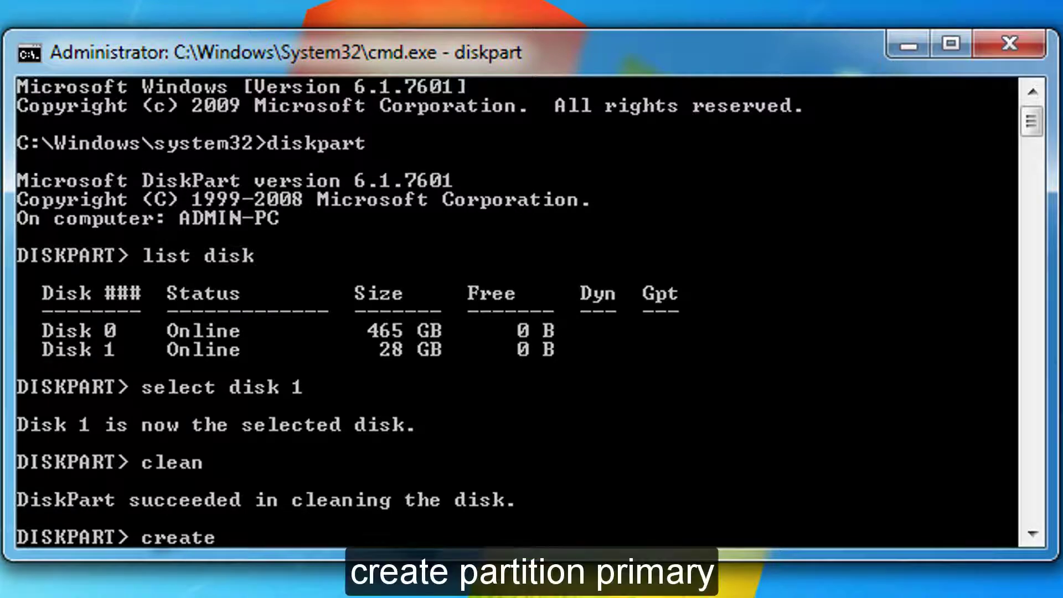
text( partition)
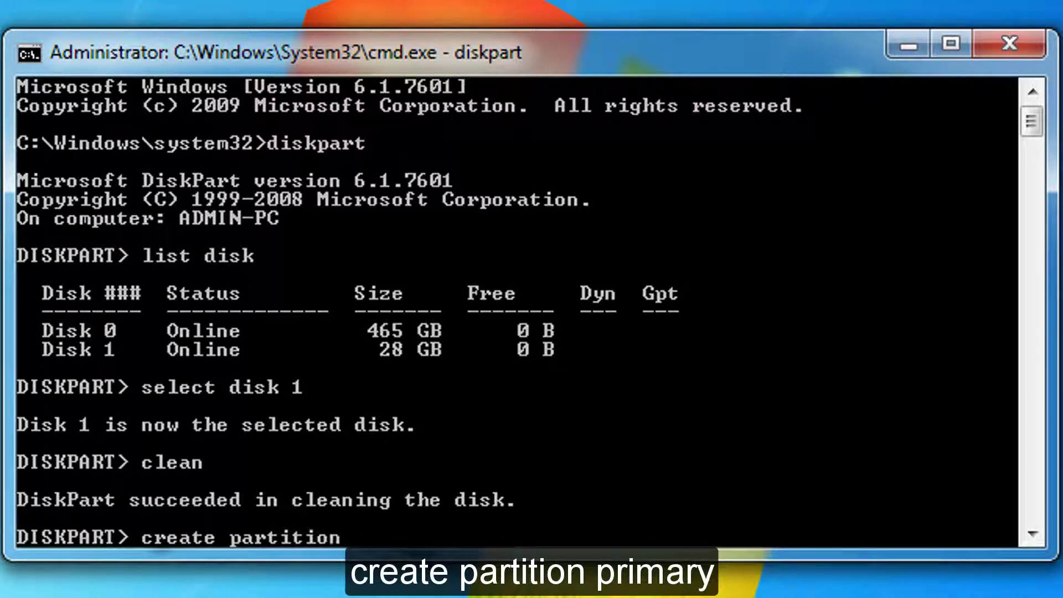
text( primary)
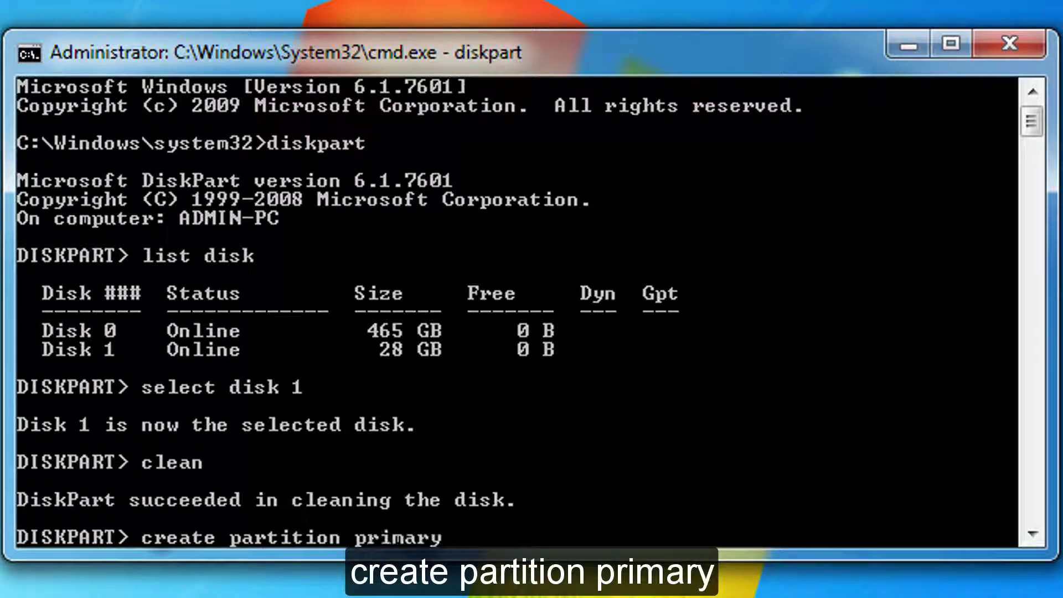
- Create the primary partition, select partition 1 and mark it active
key(Return)
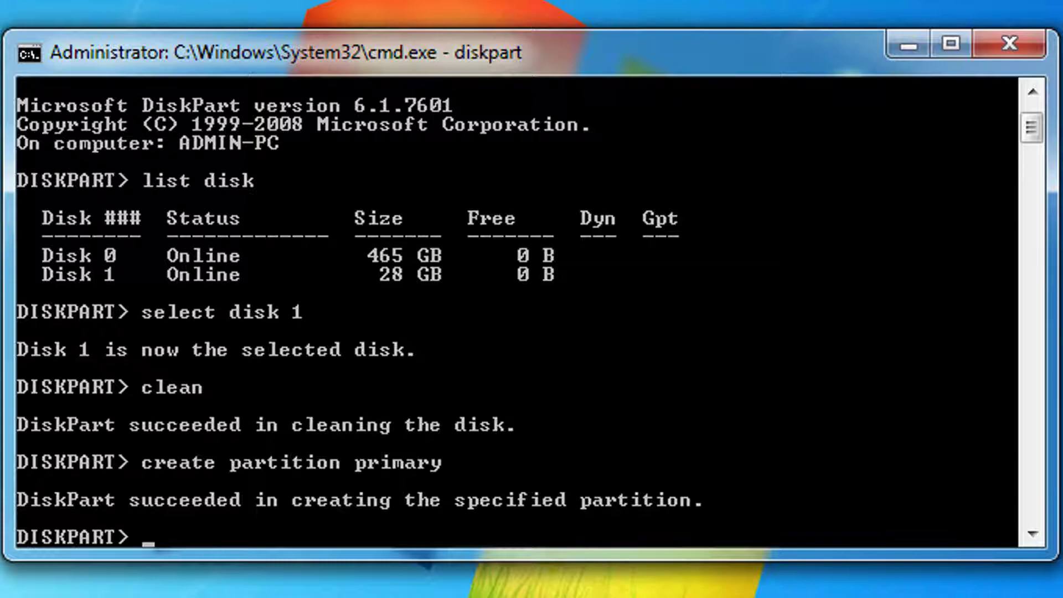
text(sel)
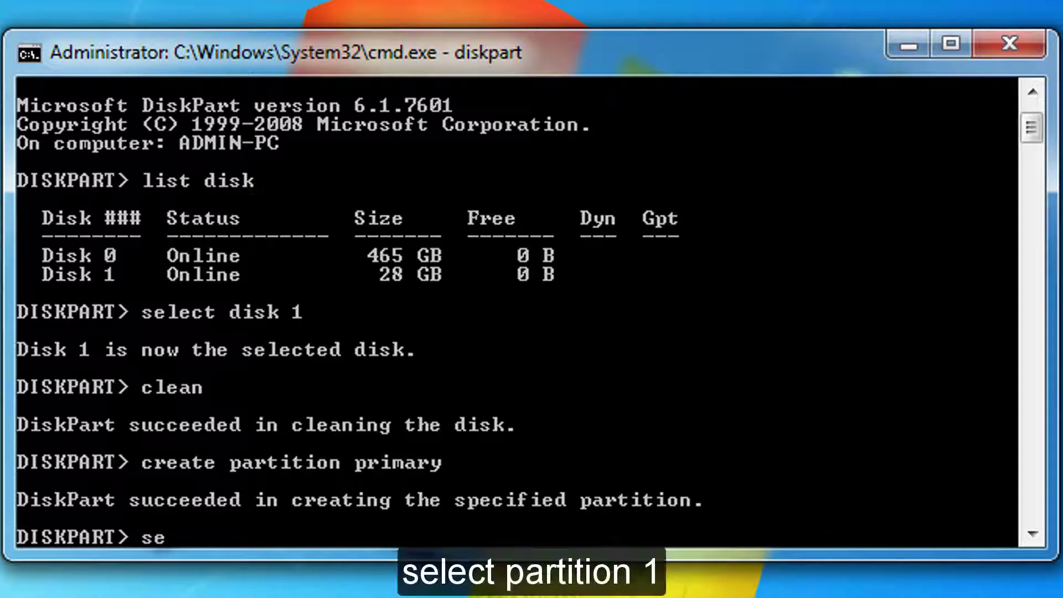
text(ect partitio)
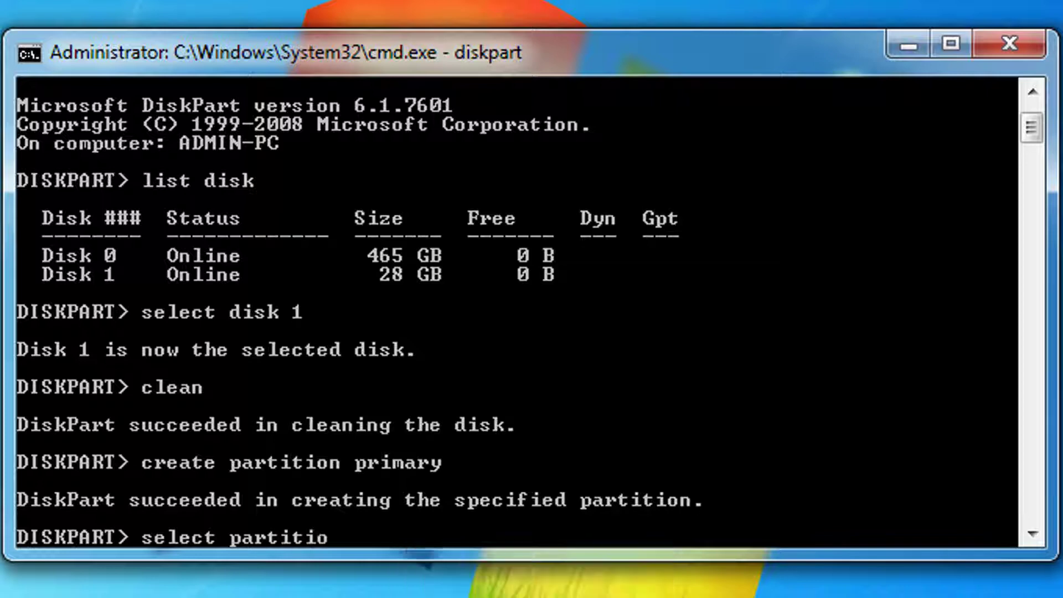
text(n 1)
key(Return)
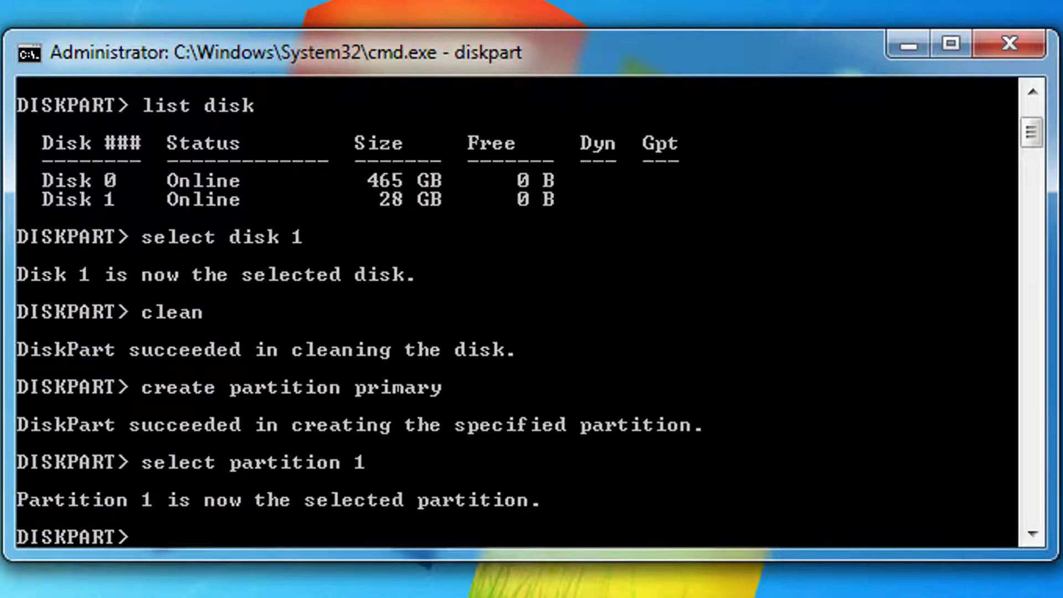
text(active)
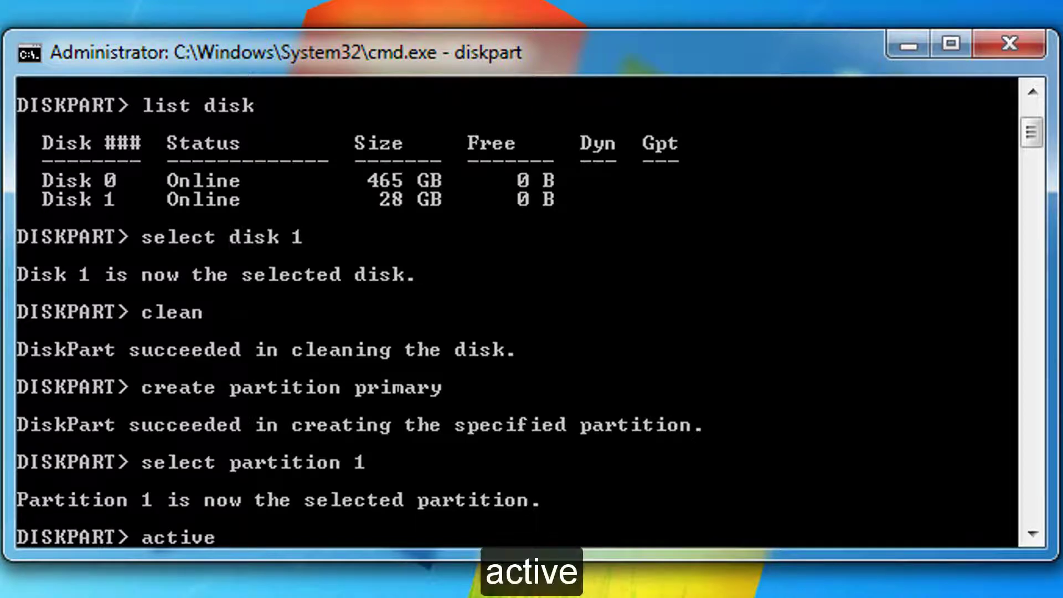
key(Return)
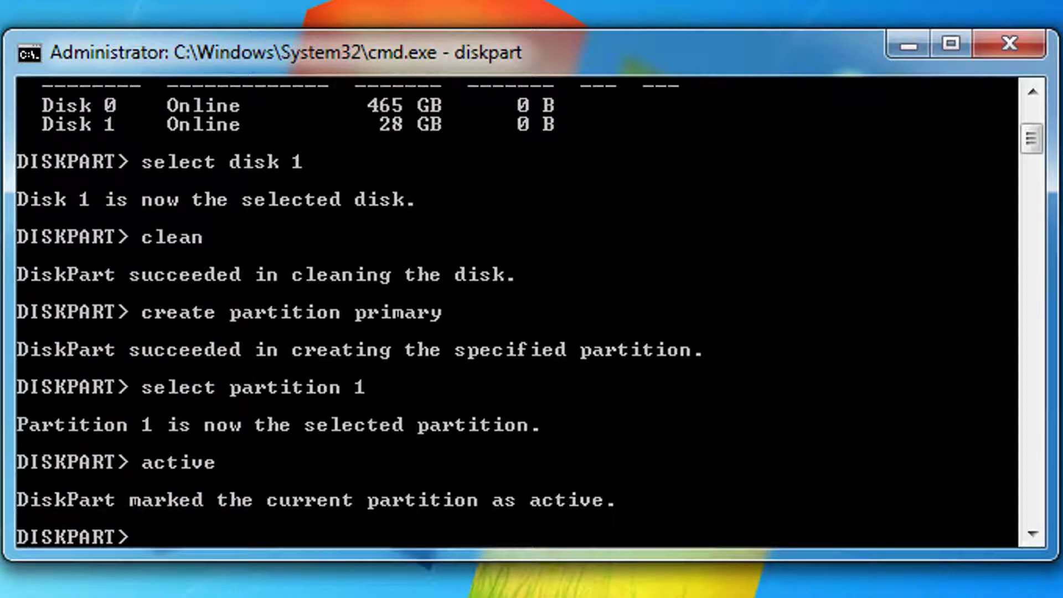
- Quick-format the partition as NTFS, assign a drive letter, then exit DiskPart and the console
text(format)
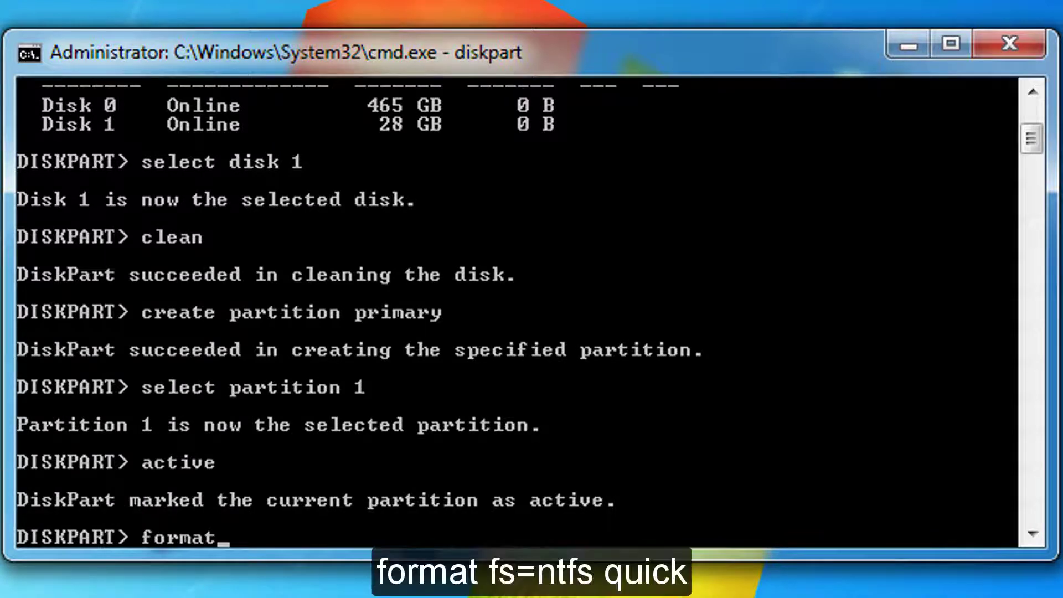
text( fs=ntfs)
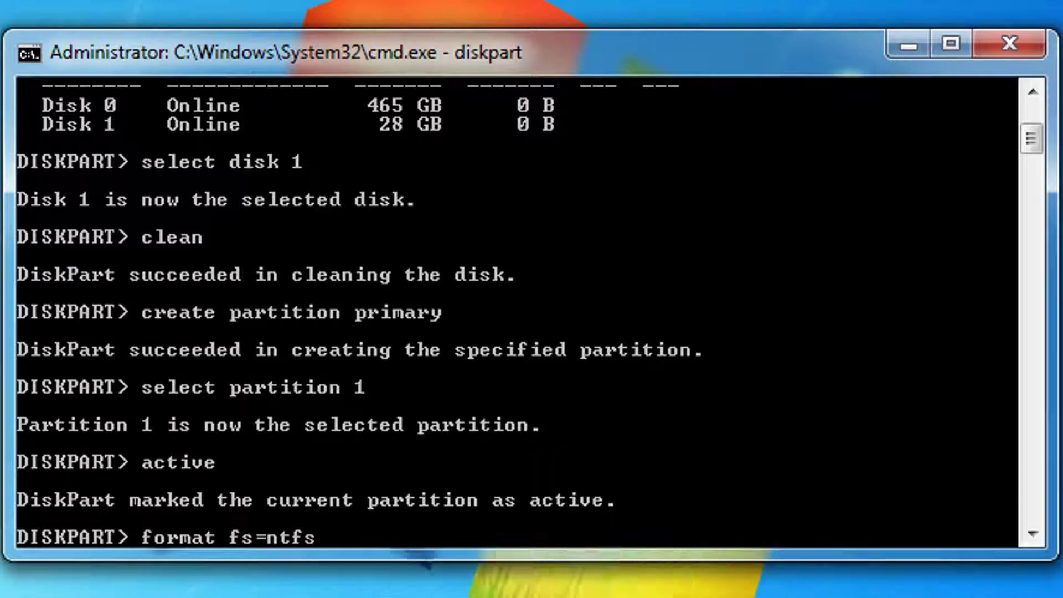
text( quick)
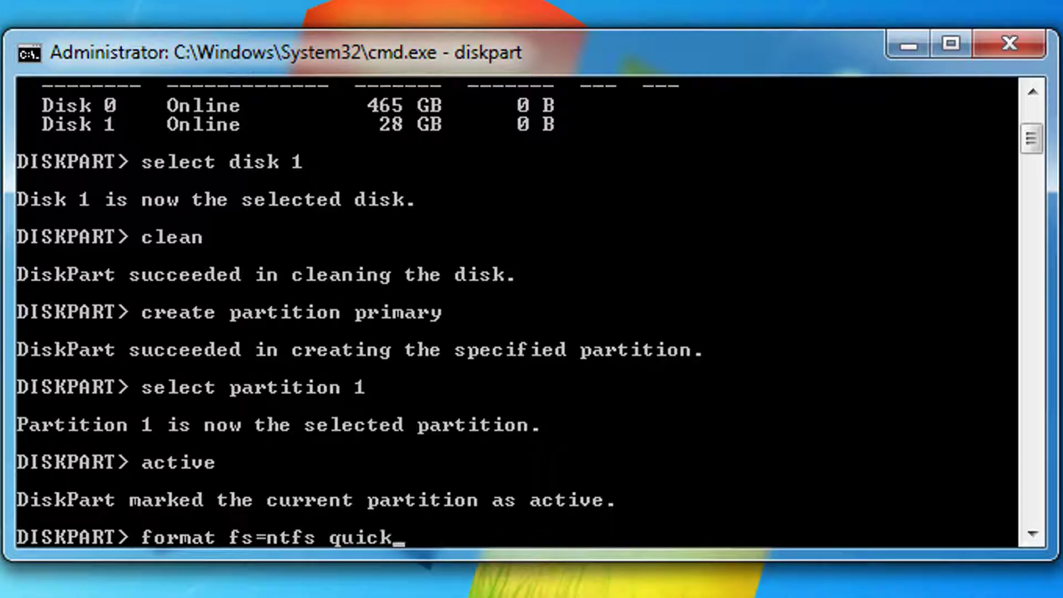
key(Return)
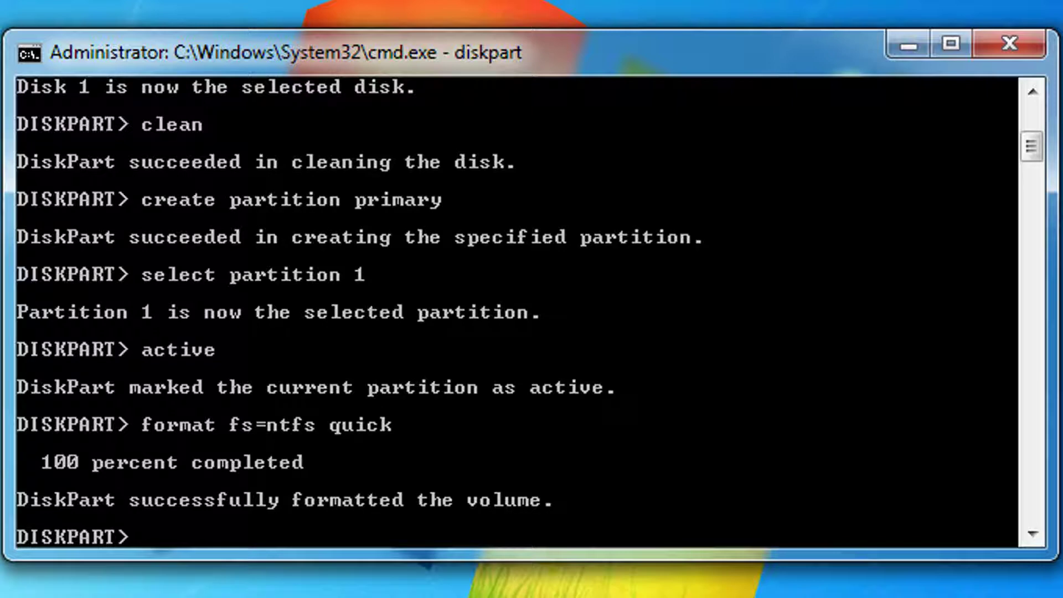
text(assi)
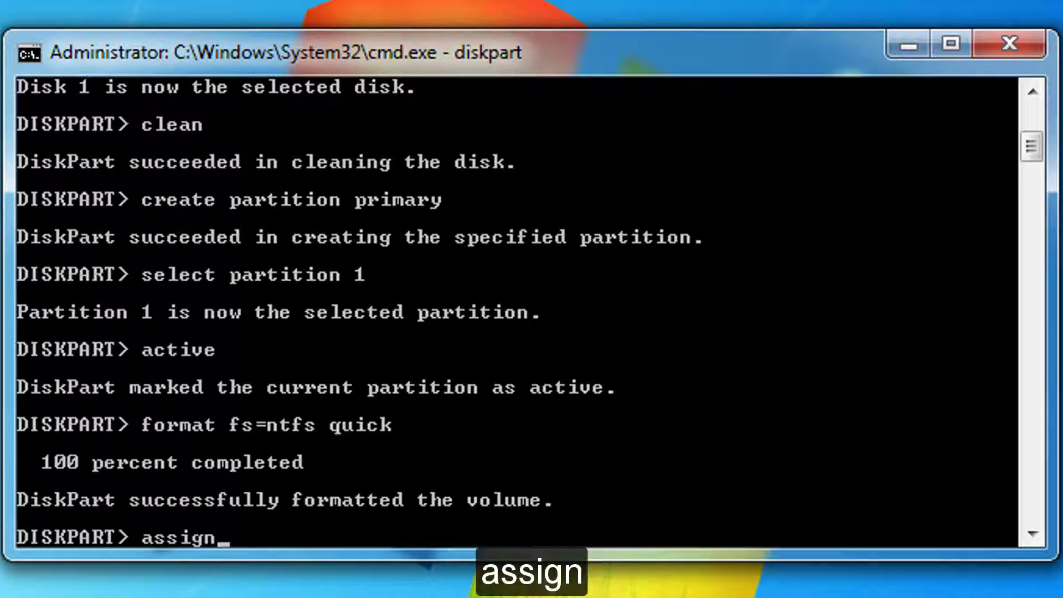
text(gn)
key(Return)
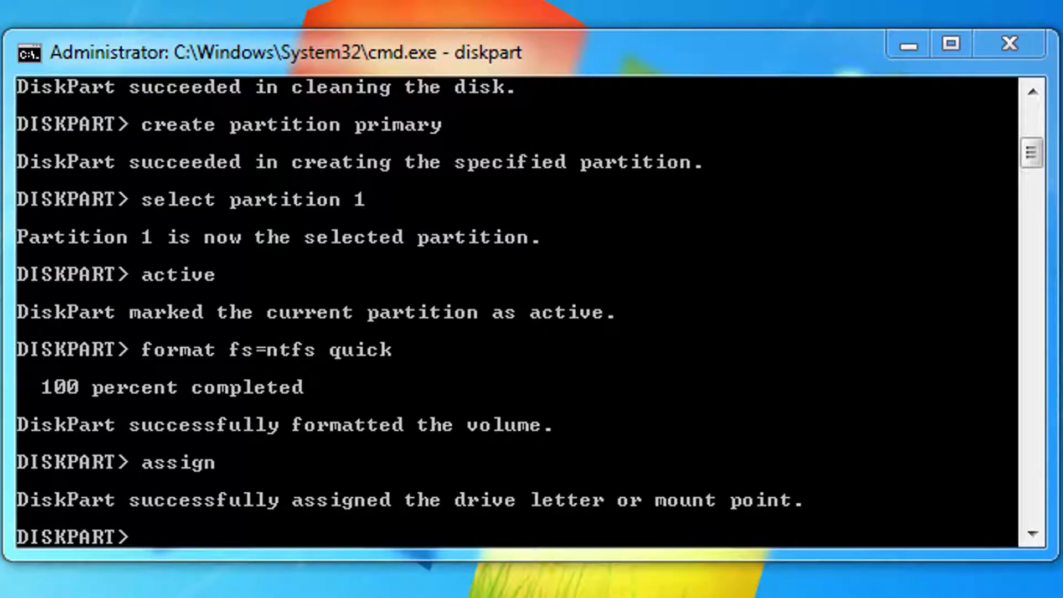
text(exi)
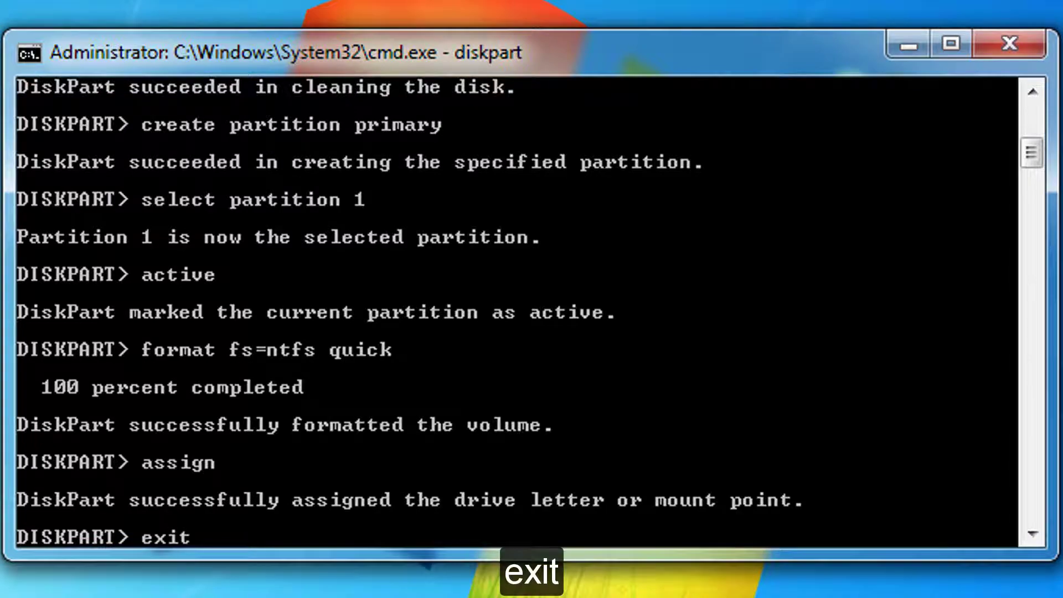
text(t)
key(Return)
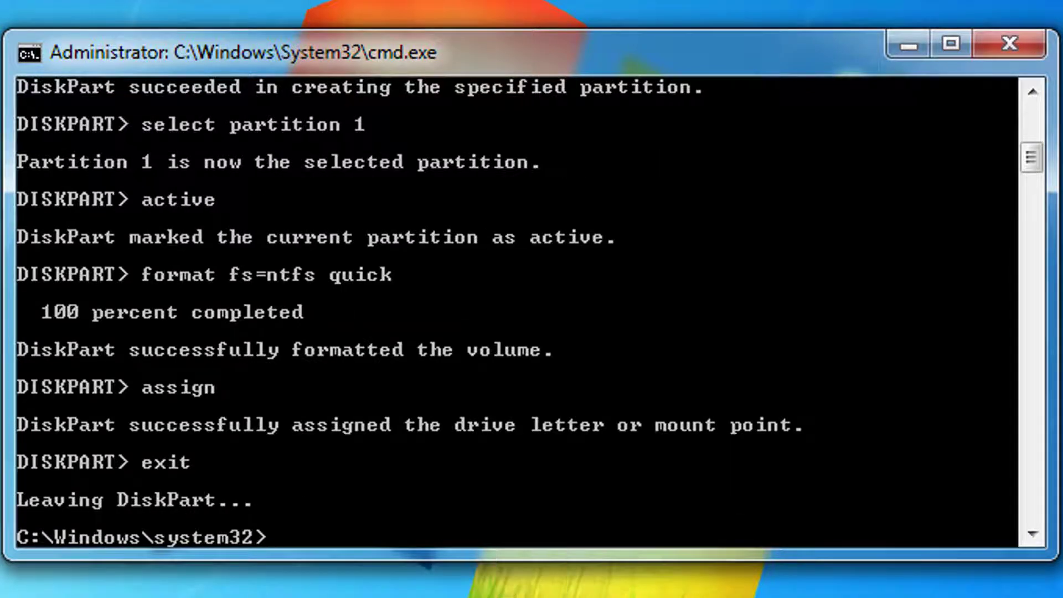
text(exit)
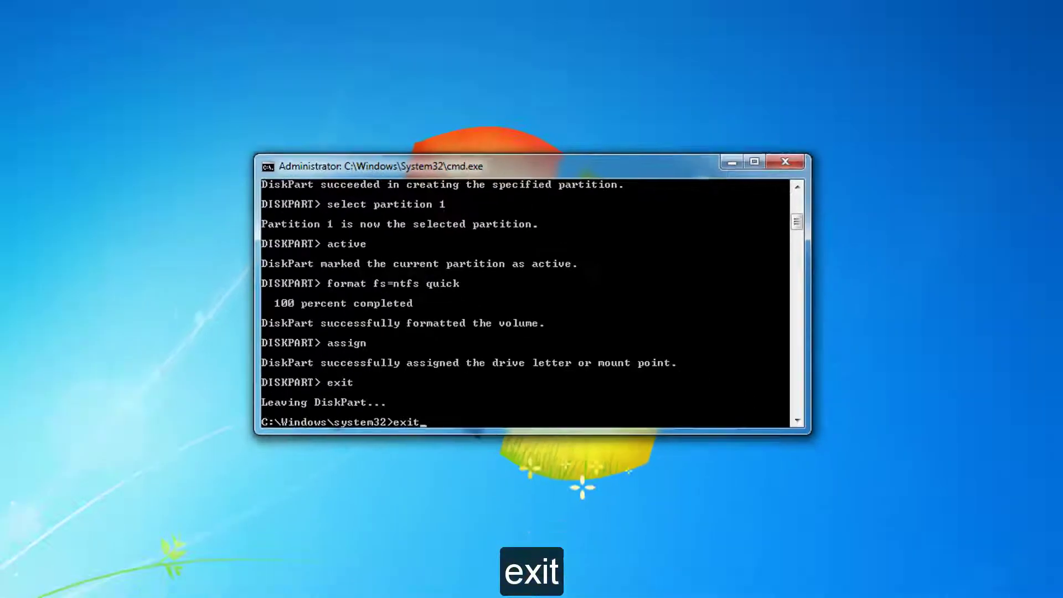
key(Return)
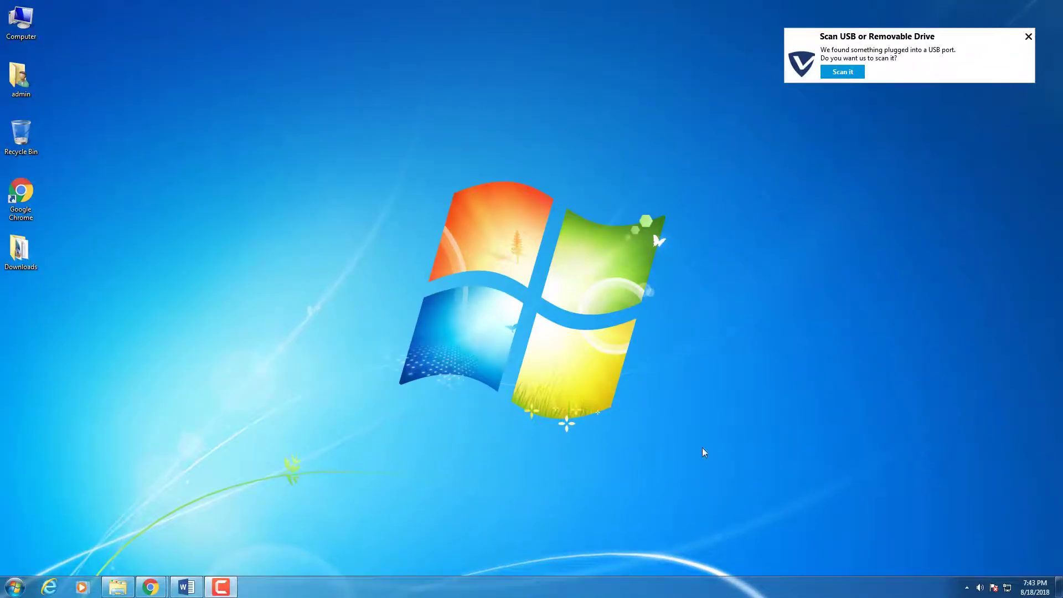
- Check the newly formatted removable disk in Computer, then return to Downloads
click(118, 587)
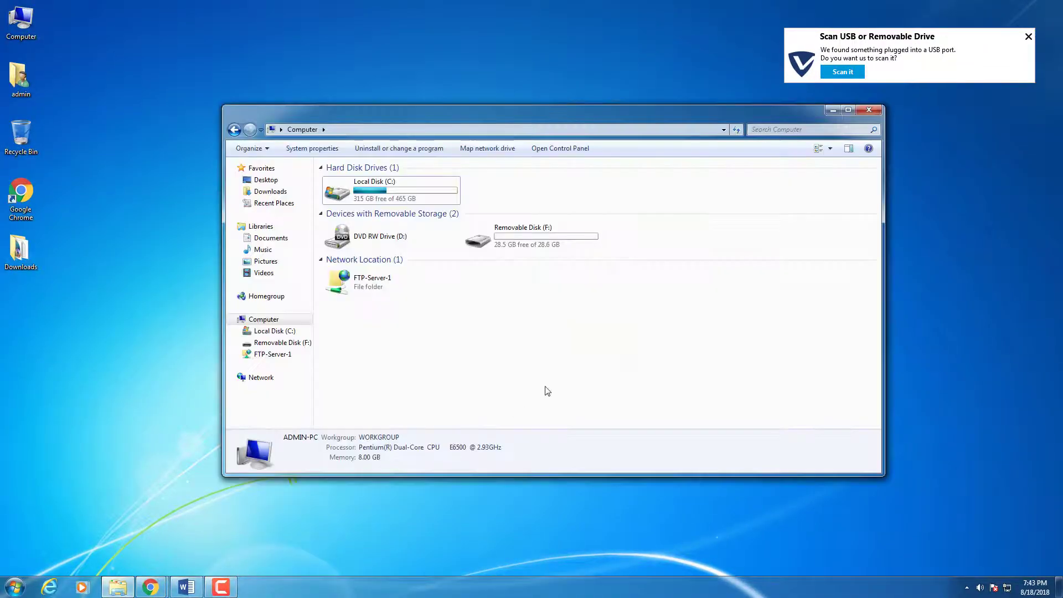
click(1027, 37)
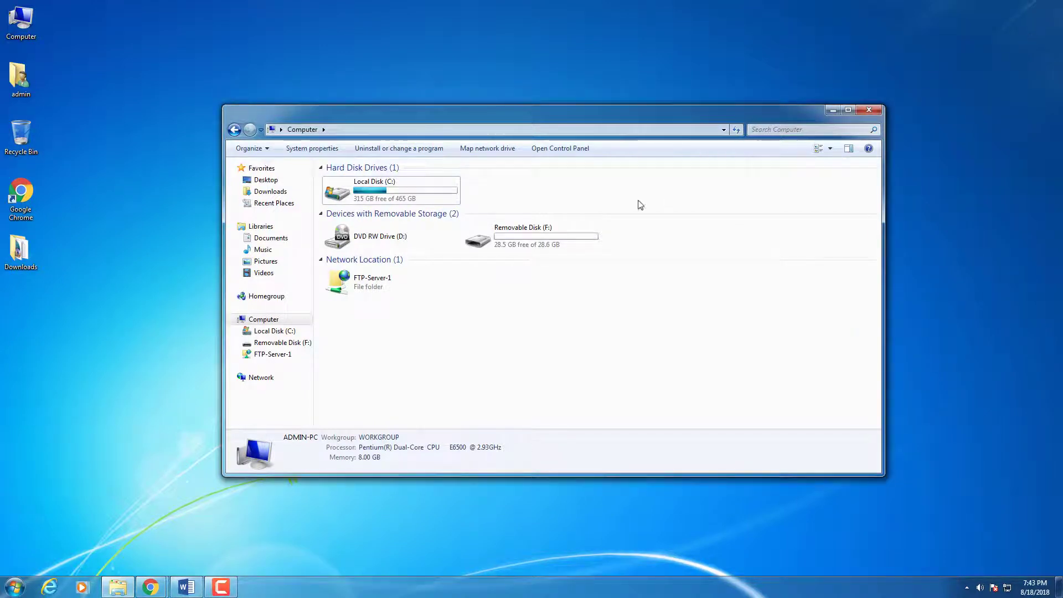
click(543, 246)
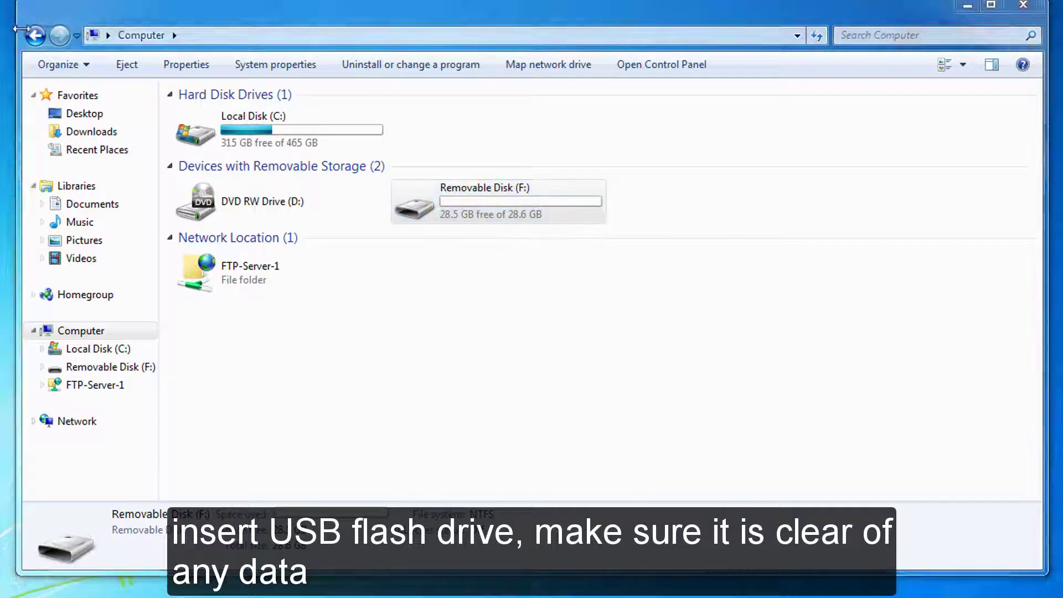
click(35, 37)
click(310, 315)
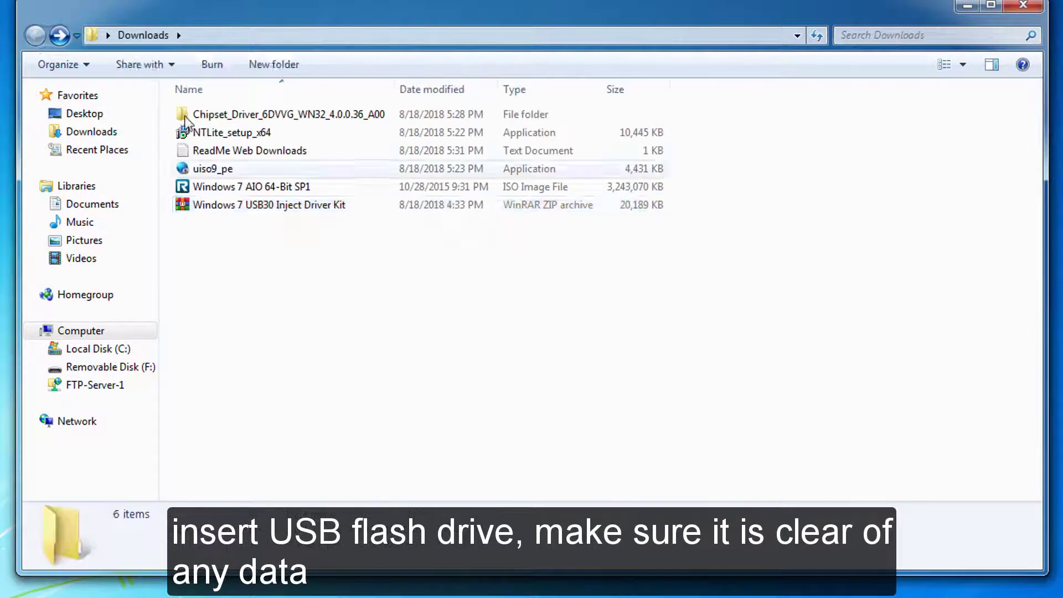
- Create a 'Windows 7 install files' folder and move the Windows 7 AIO 64-Bit SP1 ISO into it
click(370, 65)
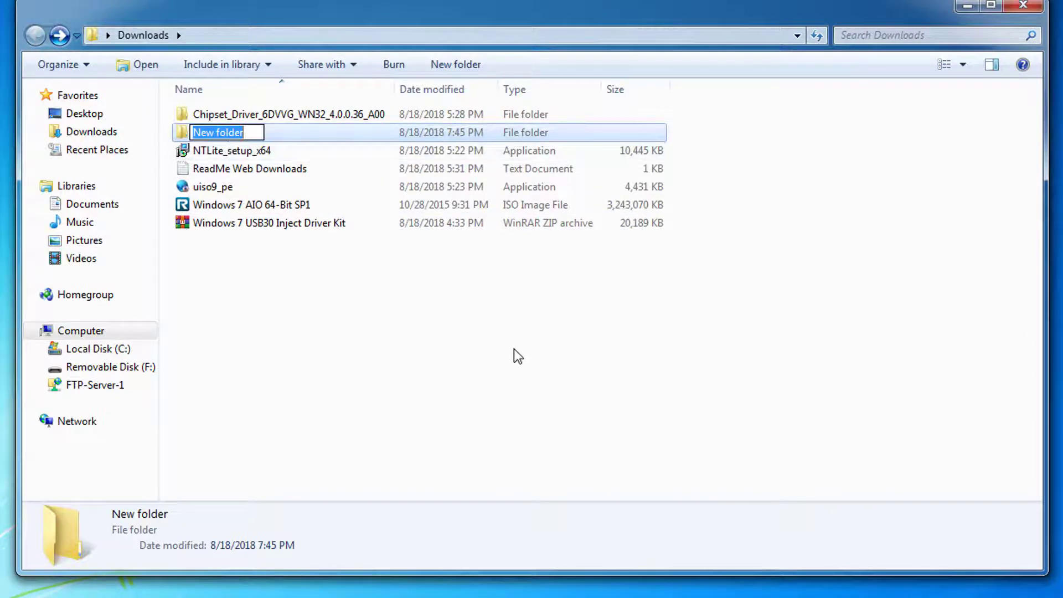
text(Windows 7 install files)
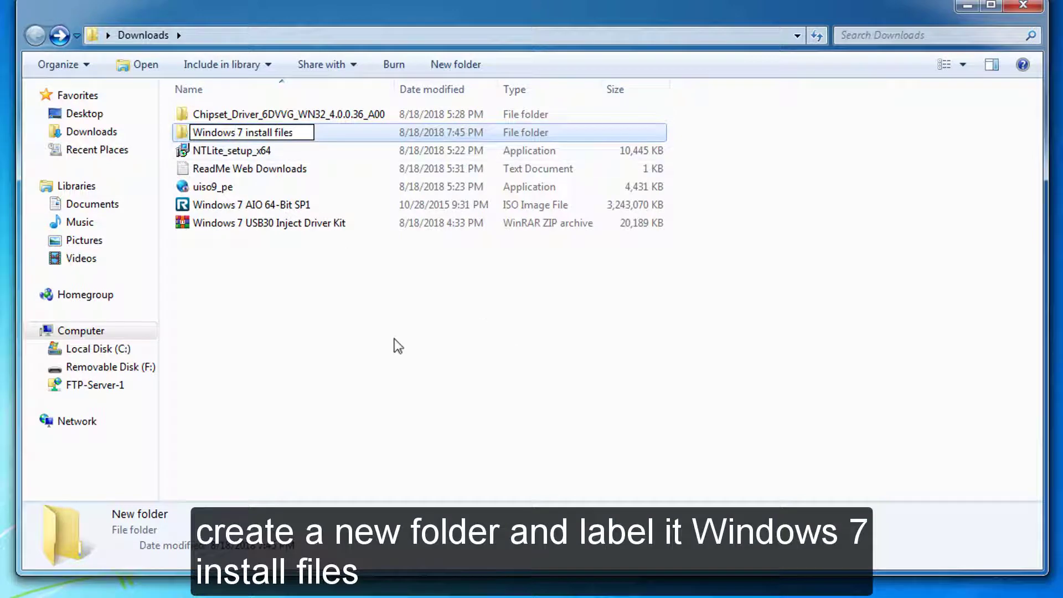
click(397, 347)
click(244, 206)
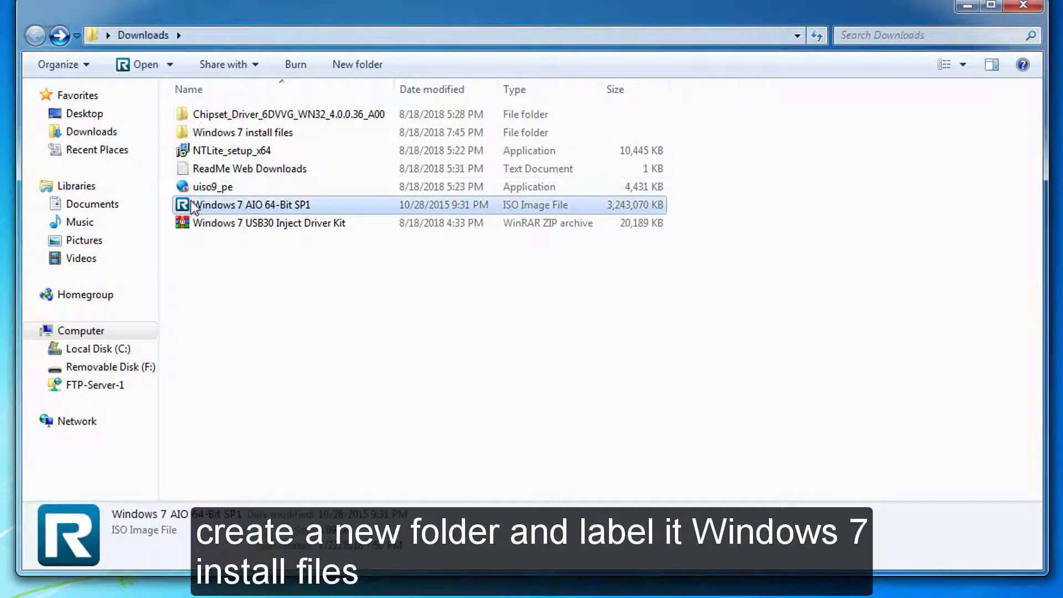
drag(213, 204, 216, 147)
click(253, 194)
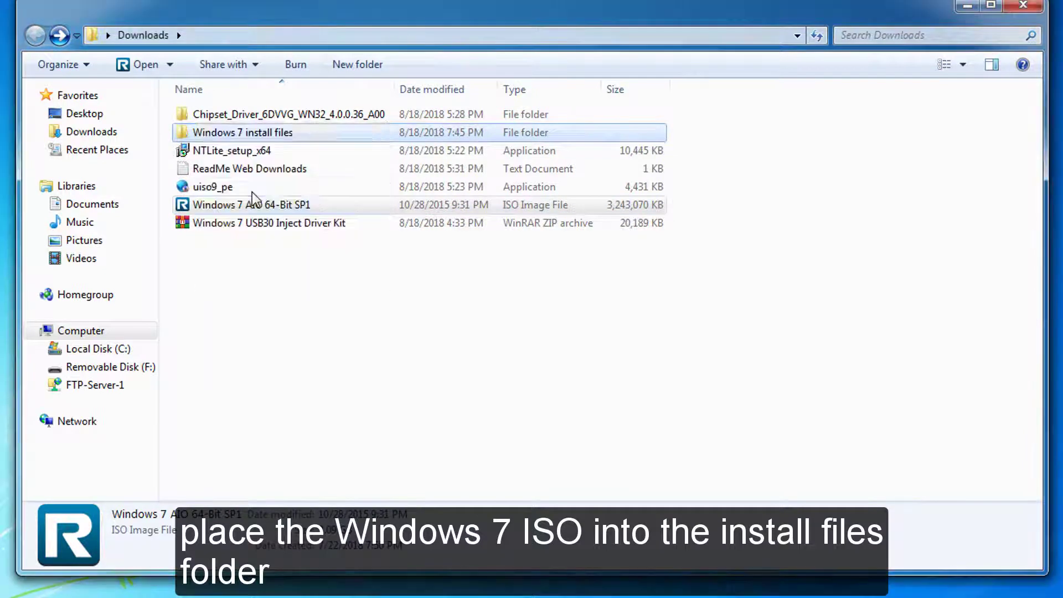
double_click(284, 133)
- Extract the Windows 7 AIO ISO contents into the Windows 7 install files folder
right_click(204, 118)
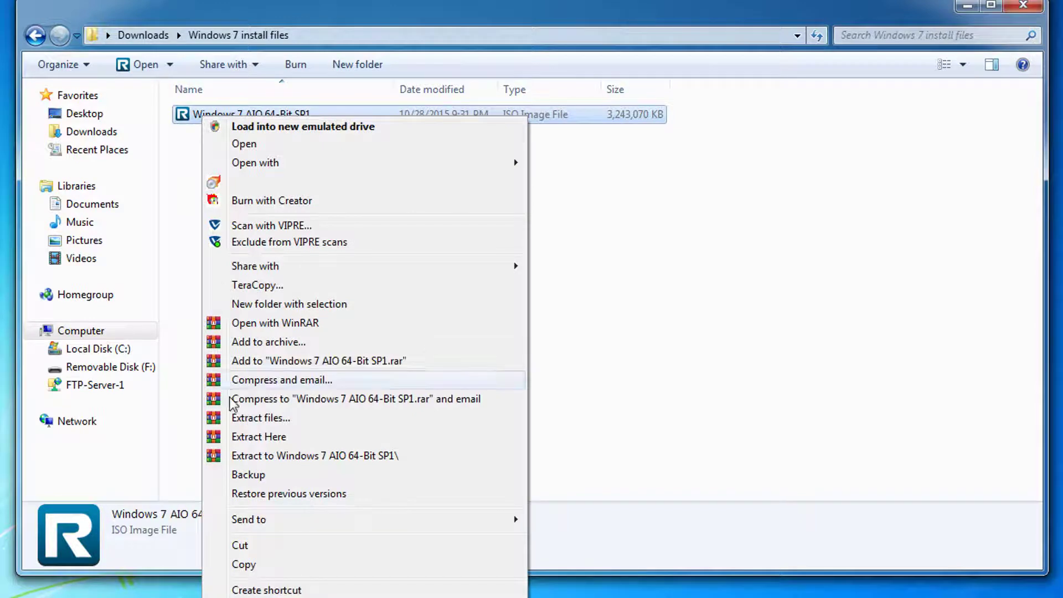
click(283, 440)
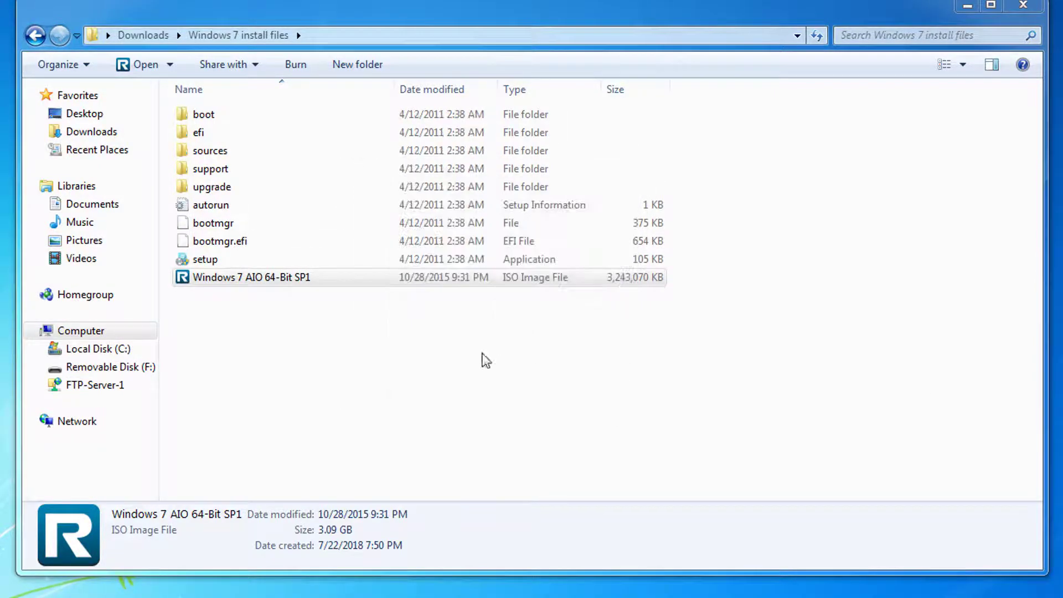
click(482, 358)
- Browse to Chipset_Driver_6DVVG_WN32_4.0.0.36_A00\Drivers\Win7\x64 to view the eight iusb3 driver files
key(BackSpace)
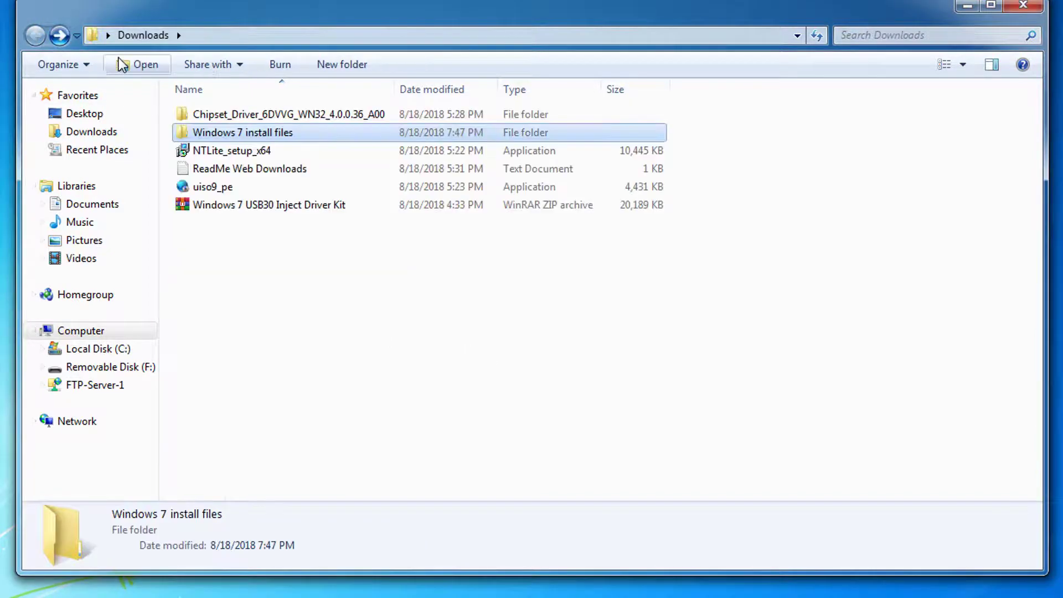
click(280, 285)
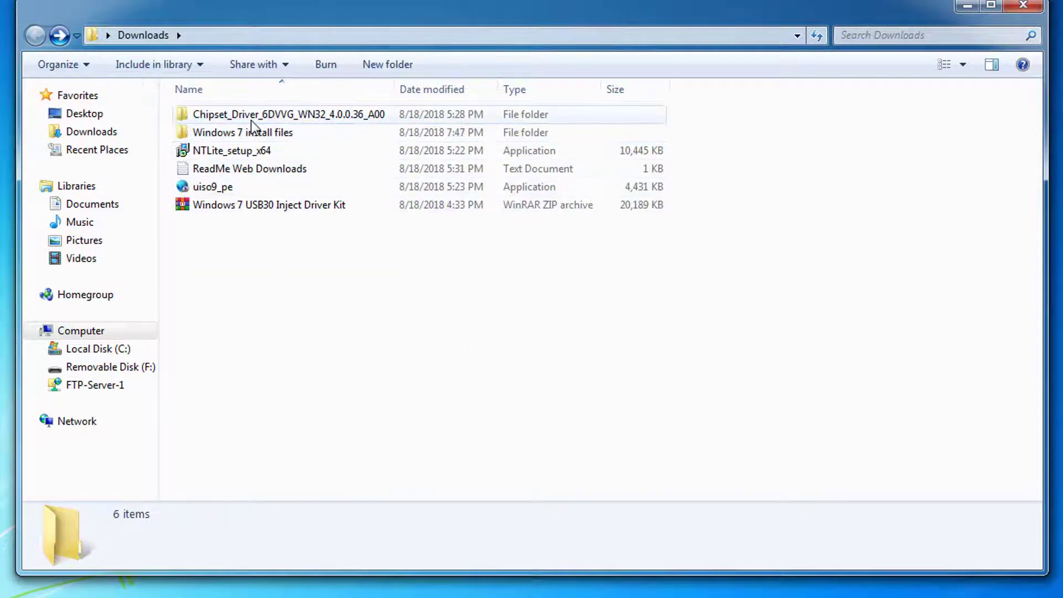
click(345, 121)
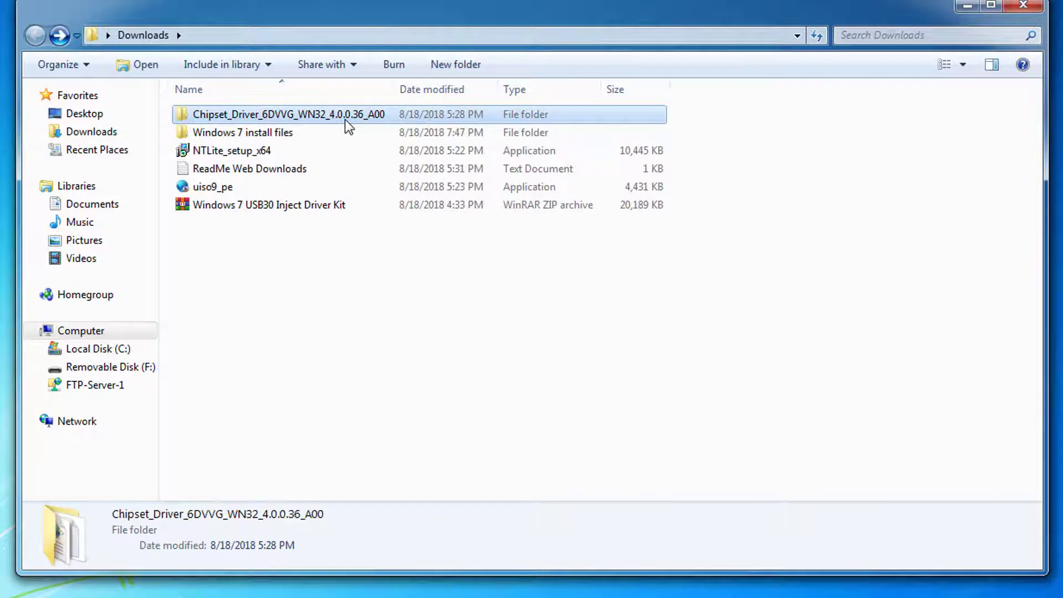
double_click(347, 122)
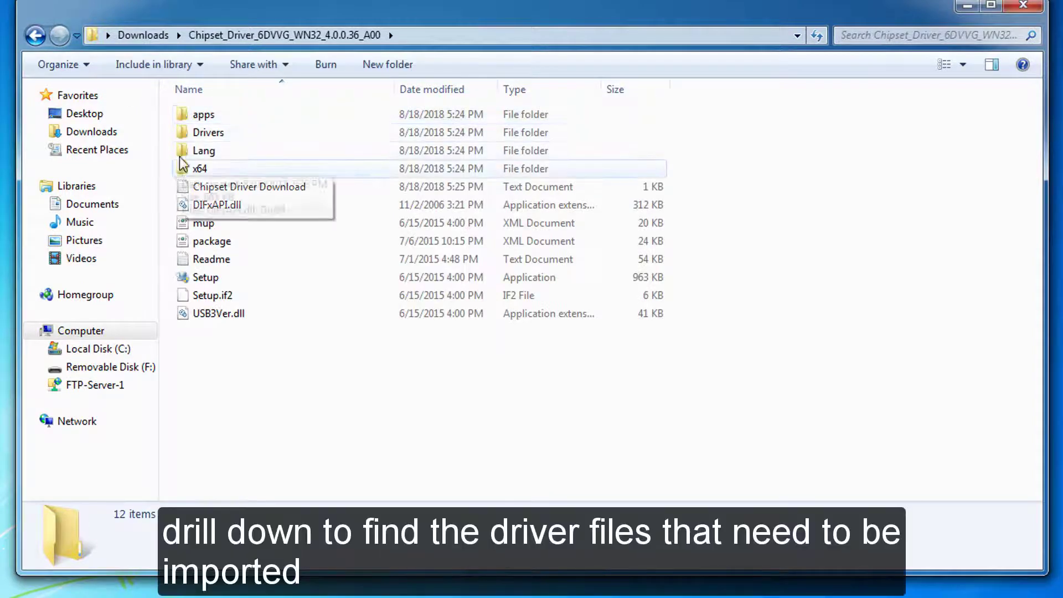
double_click(224, 135)
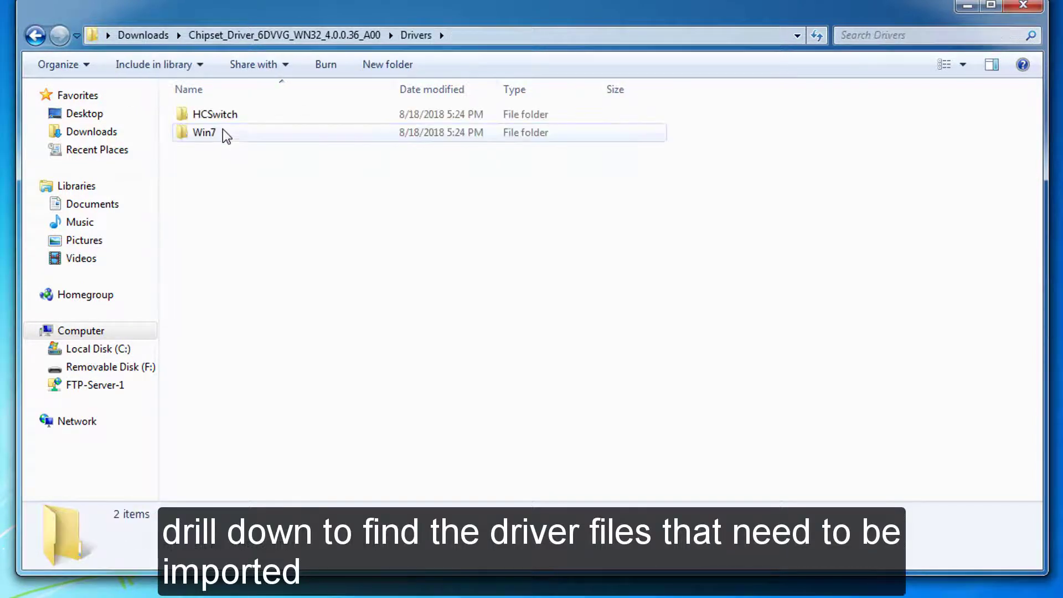
double_click(211, 138)
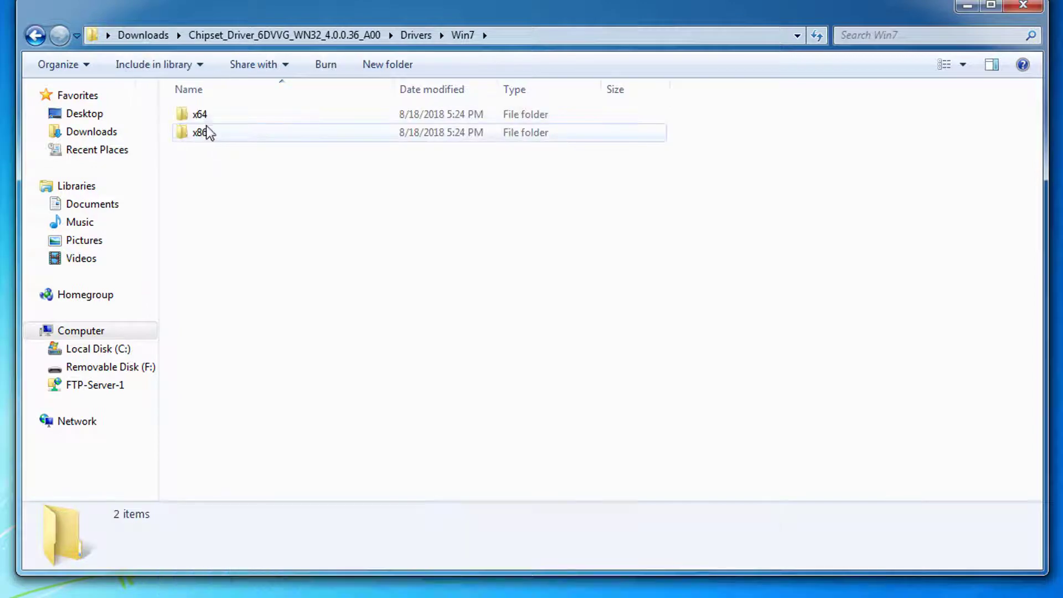
double_click(203, 118)
drag(364, 320, 166, 99)
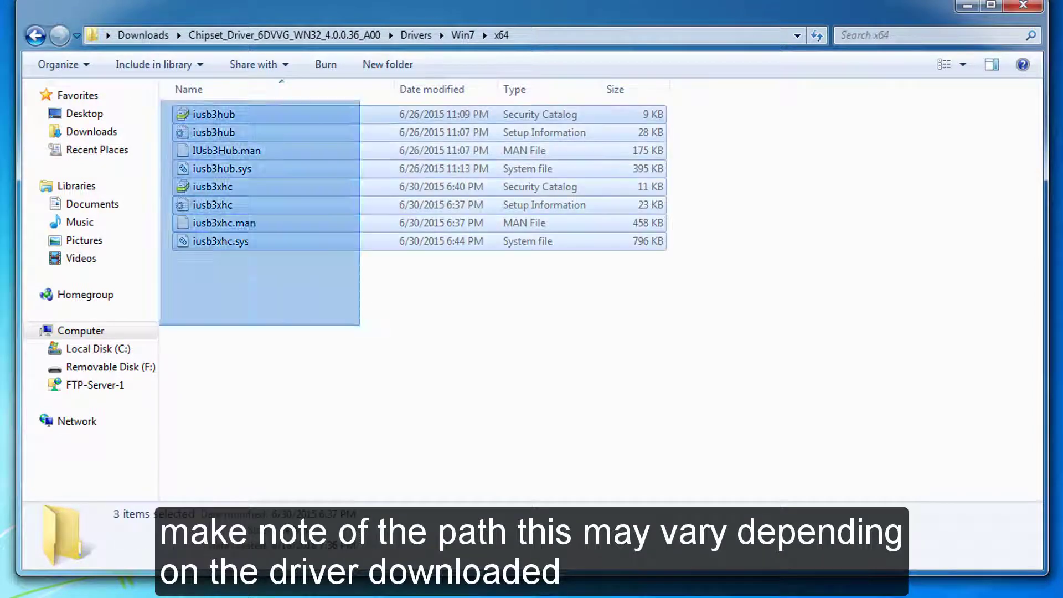
click(677, 367)
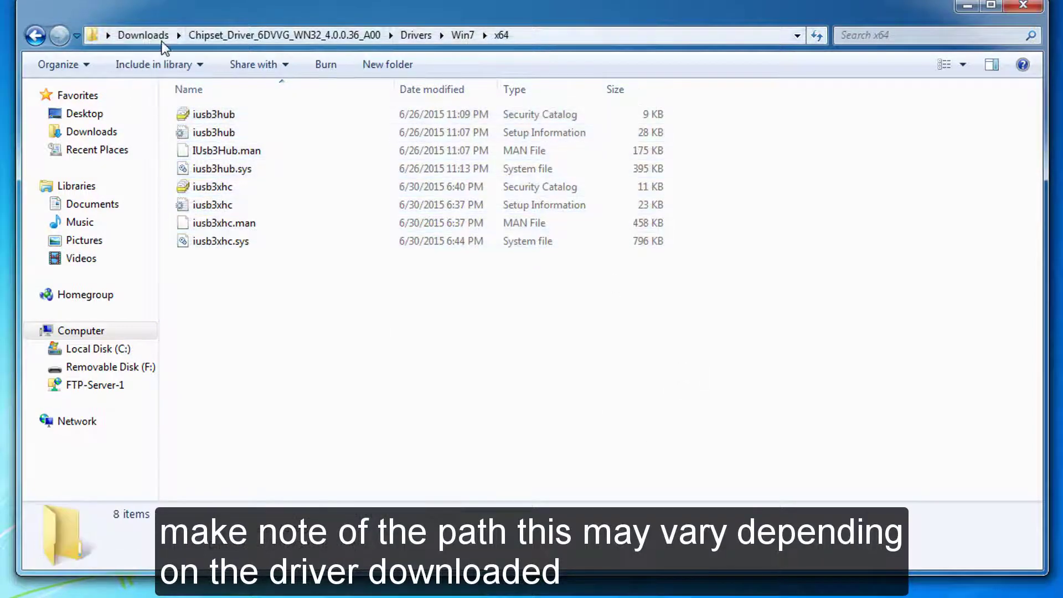
- Go back three folder levels to Downloads and select the uiso9_pe installer
click(35, 38)
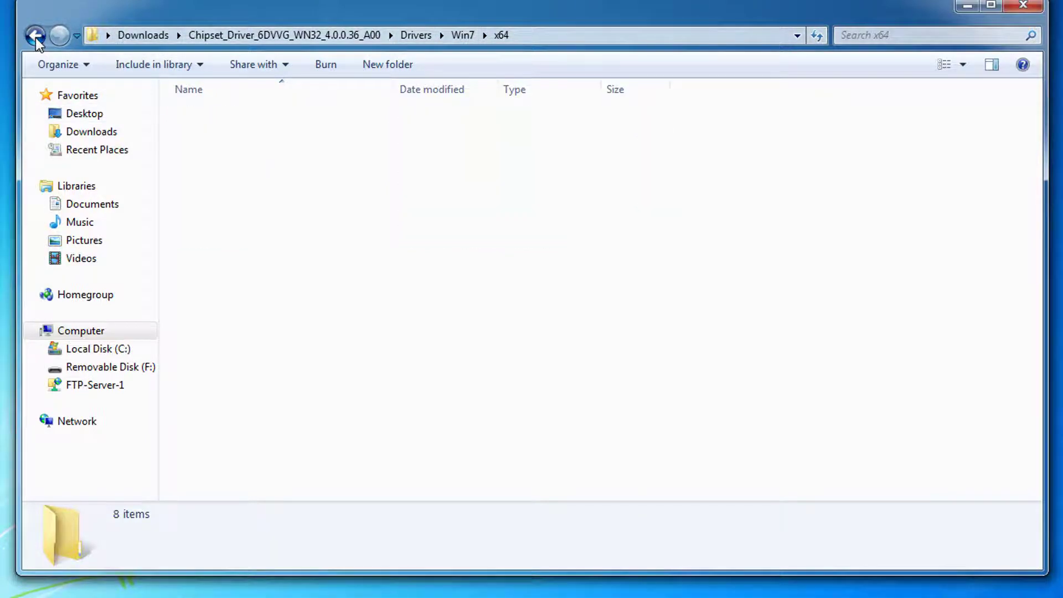
click(36, 38)
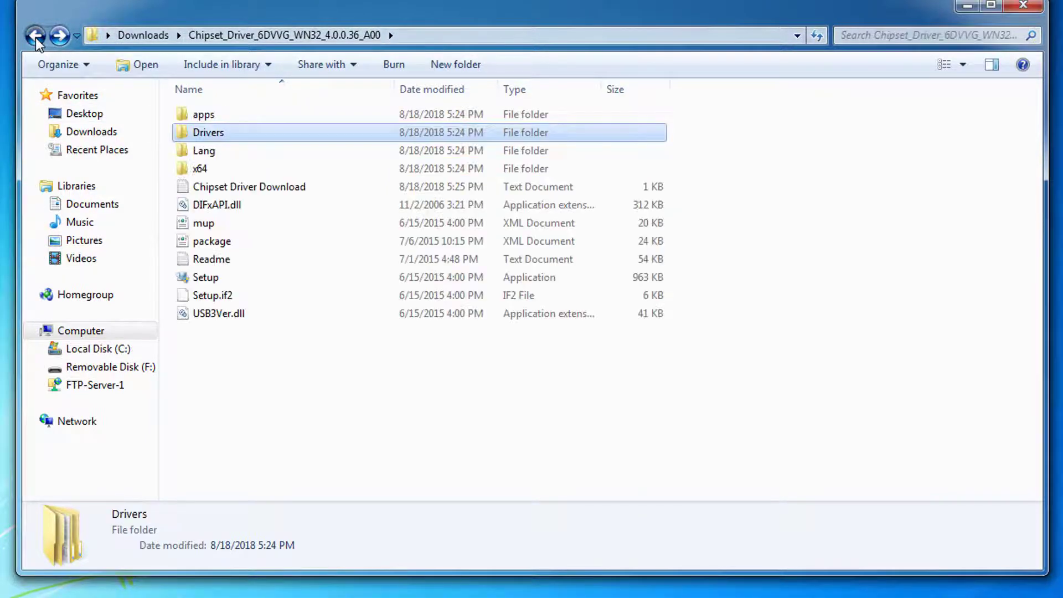
click(36, 38)
click(189, 188)
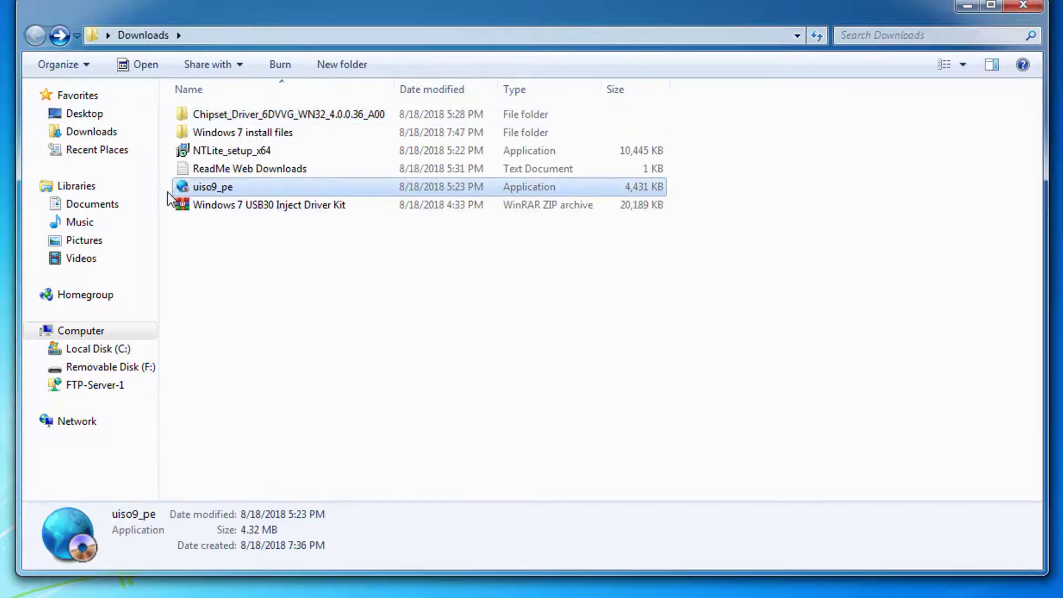
- Run uiso9_pe, accept the licence, and keep the default install location and Start menu folder
double_click(197, 193)
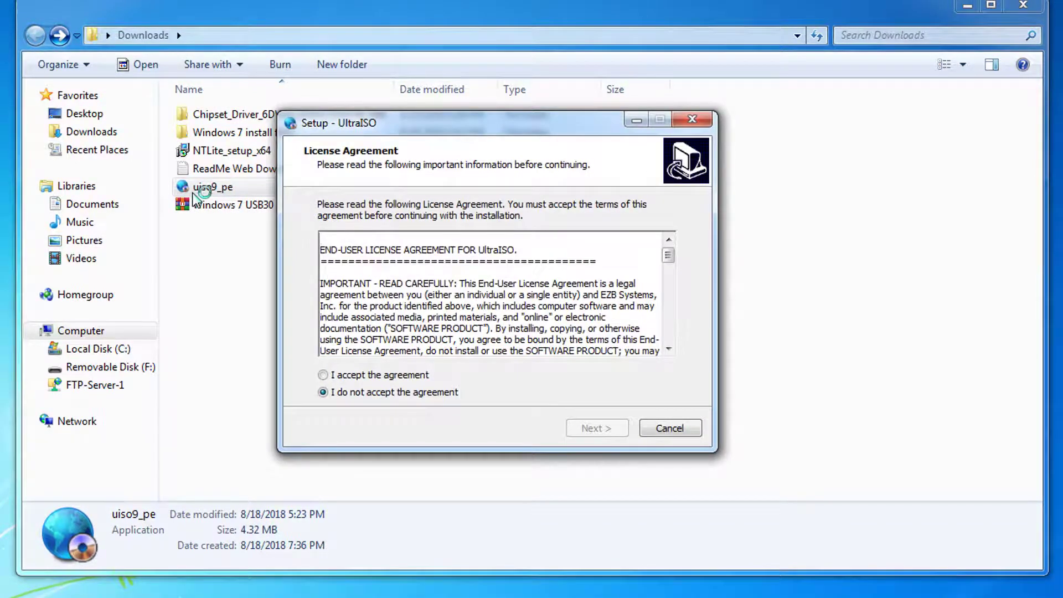
drag(668, 255, 668, 358)
click(323, 375)
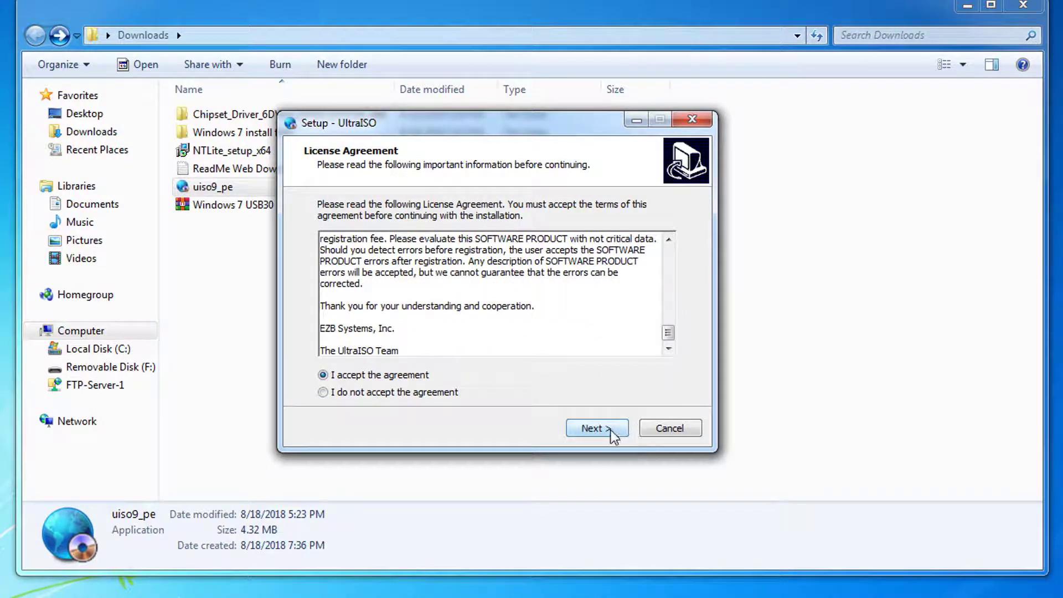
click(612, 430)
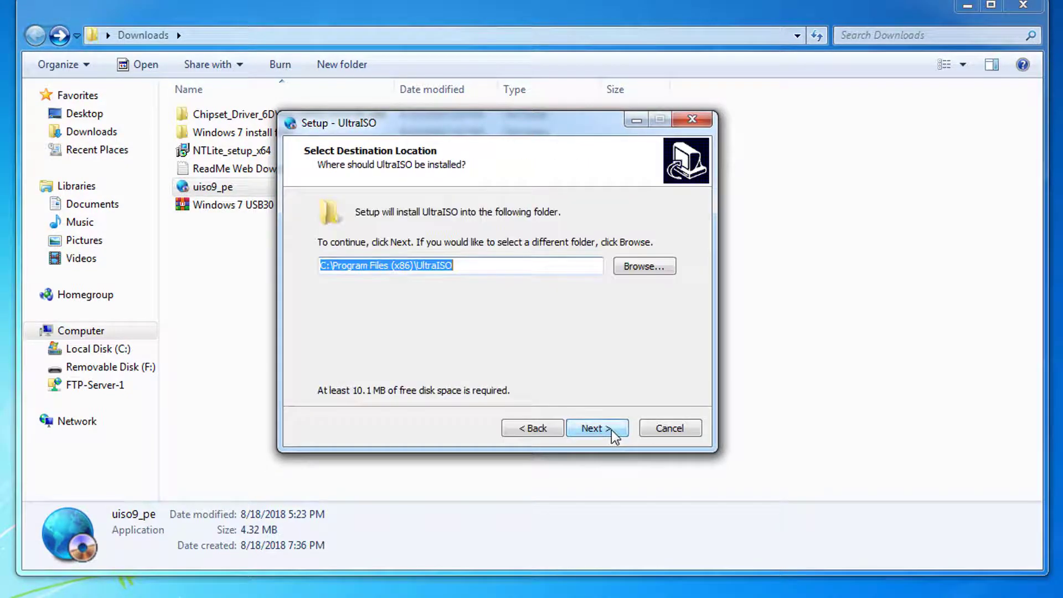
click(609, 430)
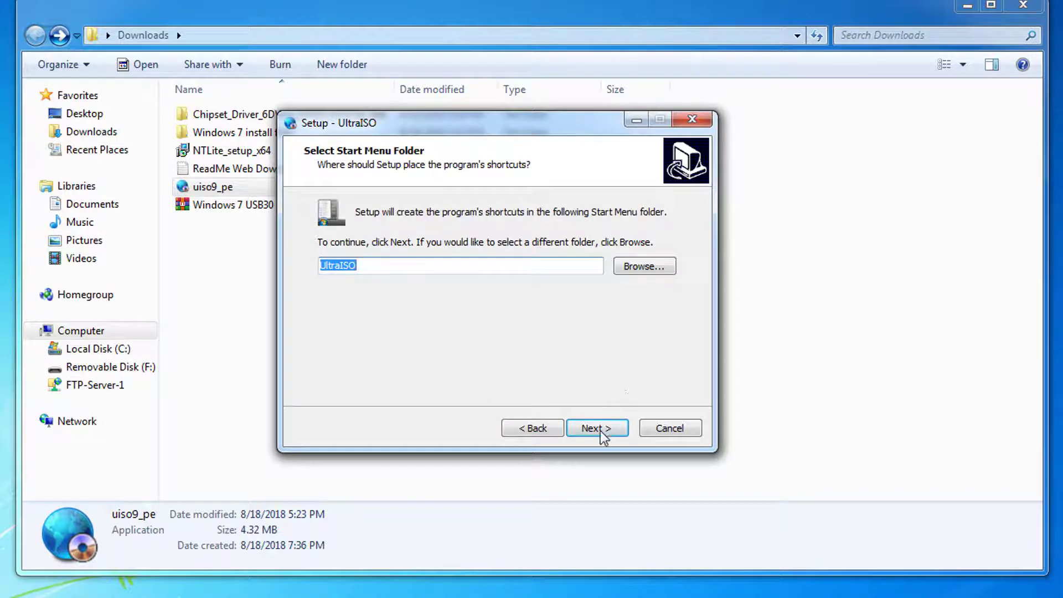
click(603, 432)
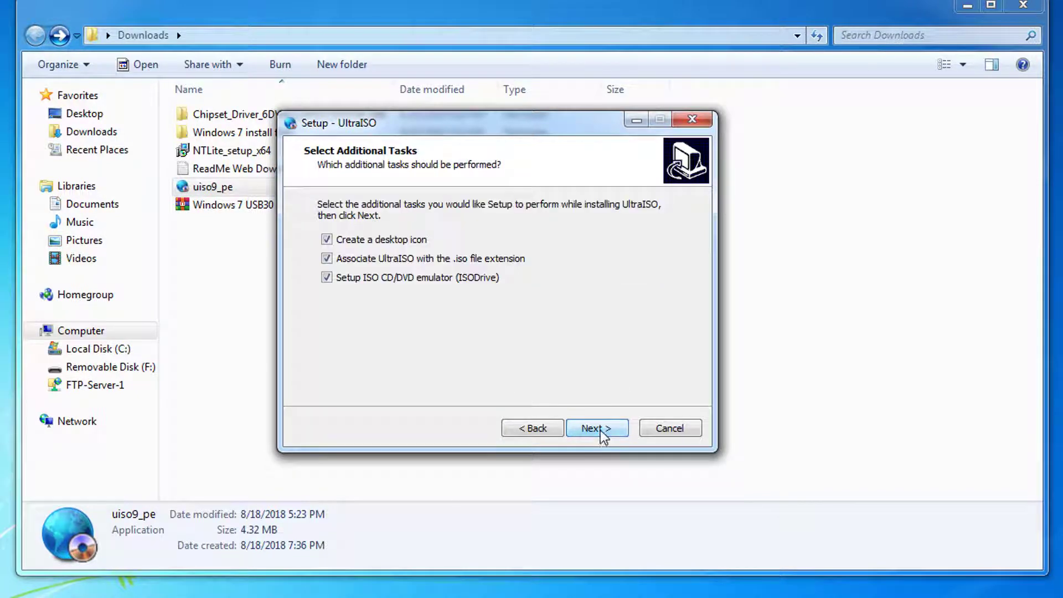
- Skip the .iso association and ISO emulator, install UltraISO, and finish without launching it
click(327, 258)
click(327, 277)
click(621, 431)
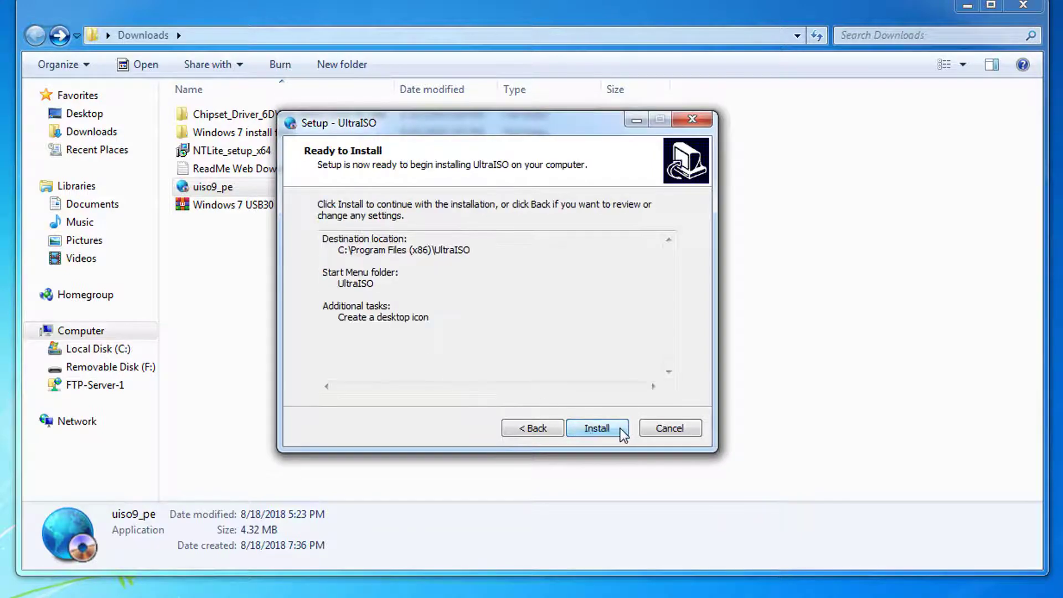
click(620, 429)
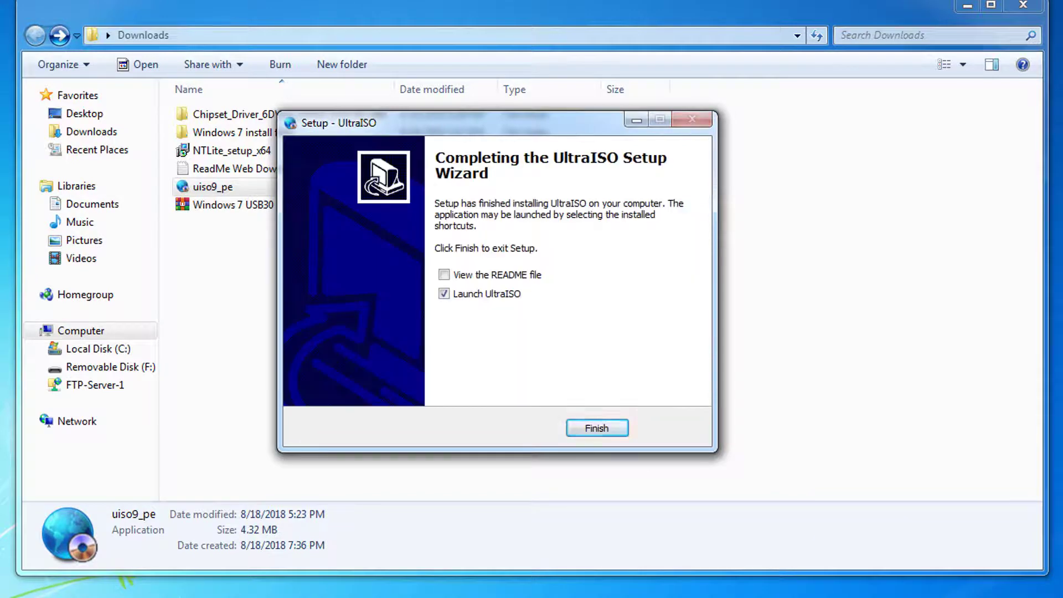
click(444, 295)
click(601, 431)
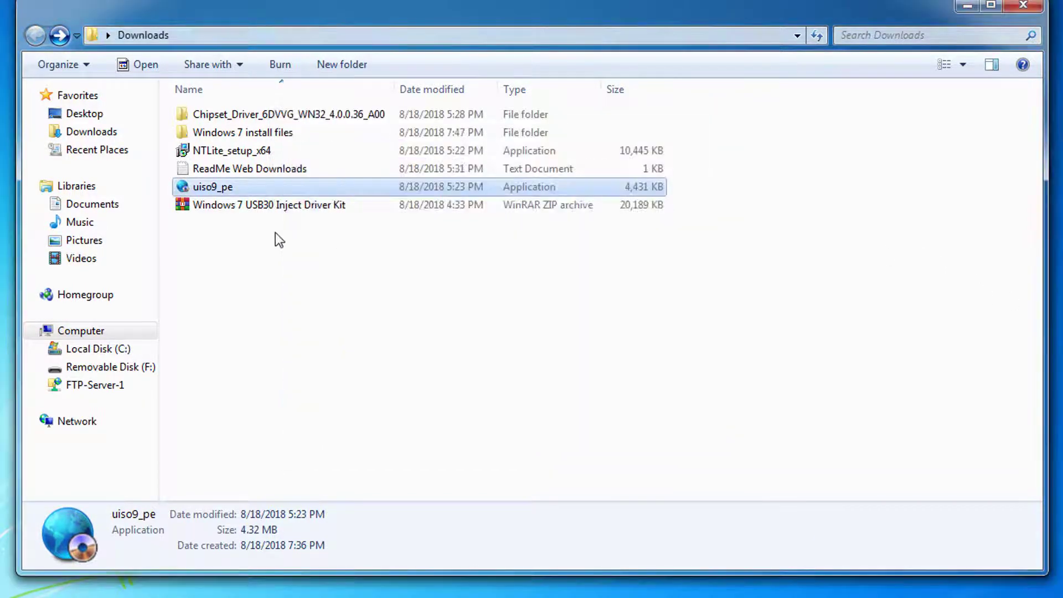
- Run NTLite_setup_x64 and accept the NTLite licence agreement
click(243, 205)
click(194, 156)
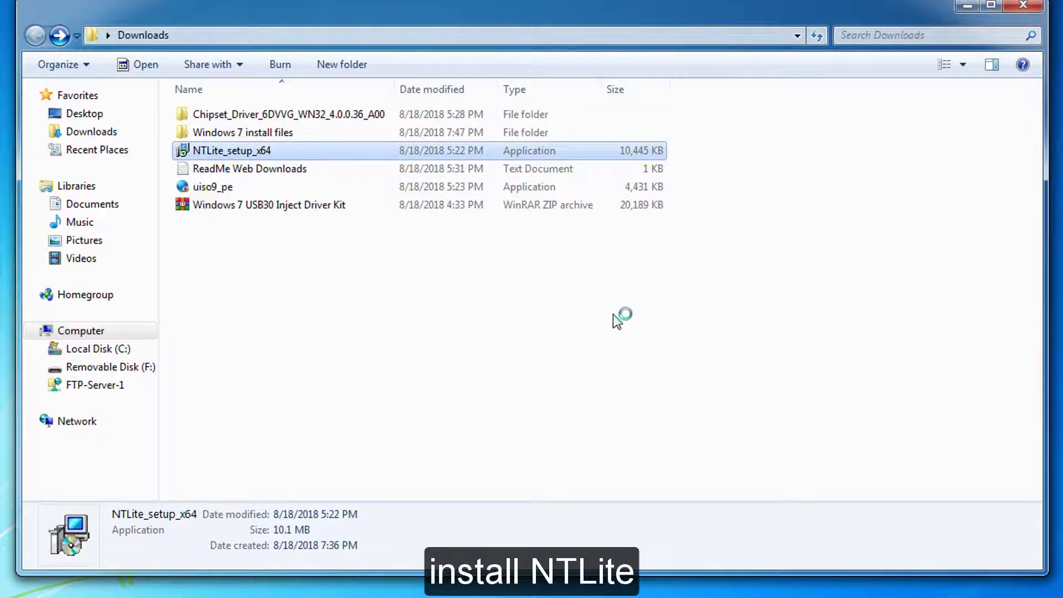
key(Return)
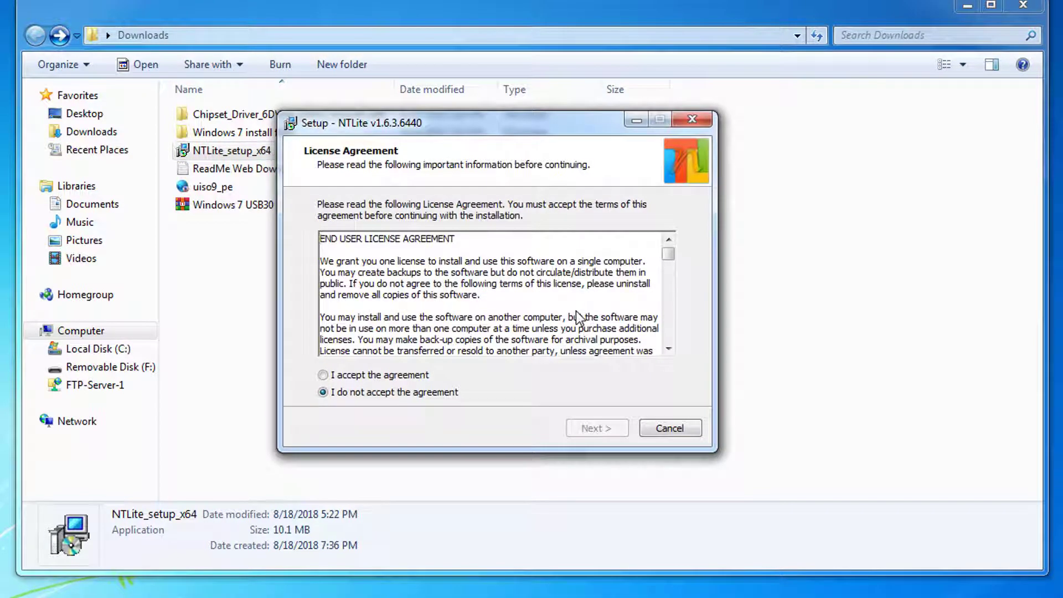
drag(669, 254, 669, 334)
click(372, 380)
- Install NTLite to C:\Program Files\NTLite with a desktop shortcut, launch it, and keep the free licence
click(615, 429)
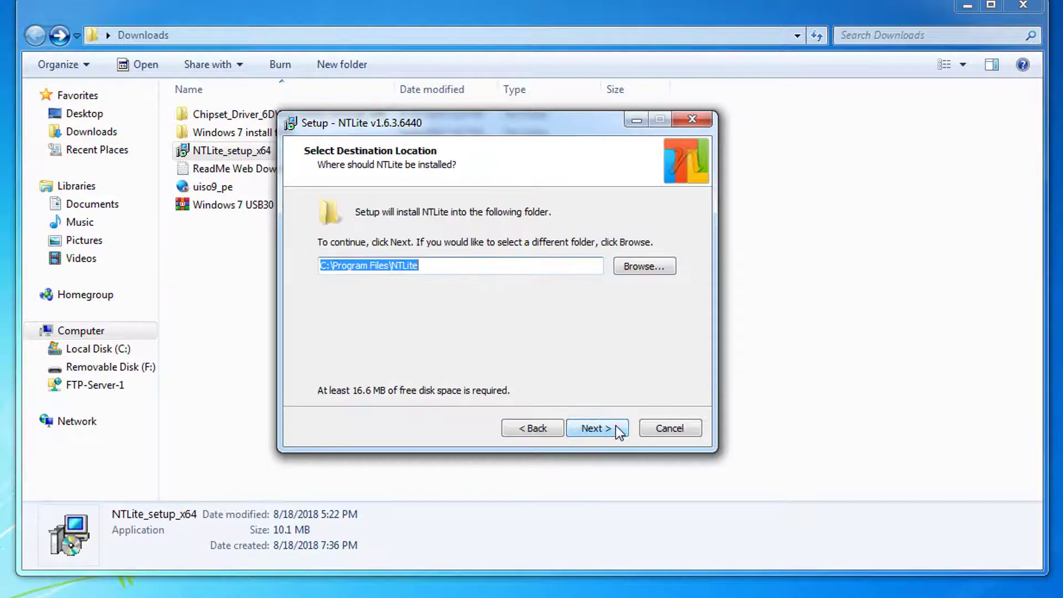
click(619, 431)
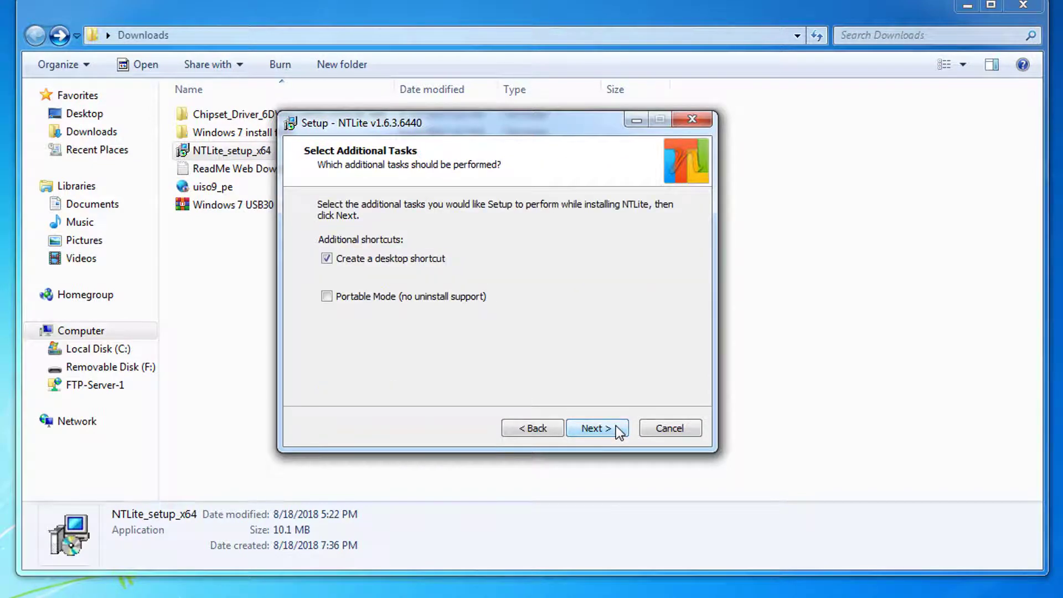
click(619, 432)
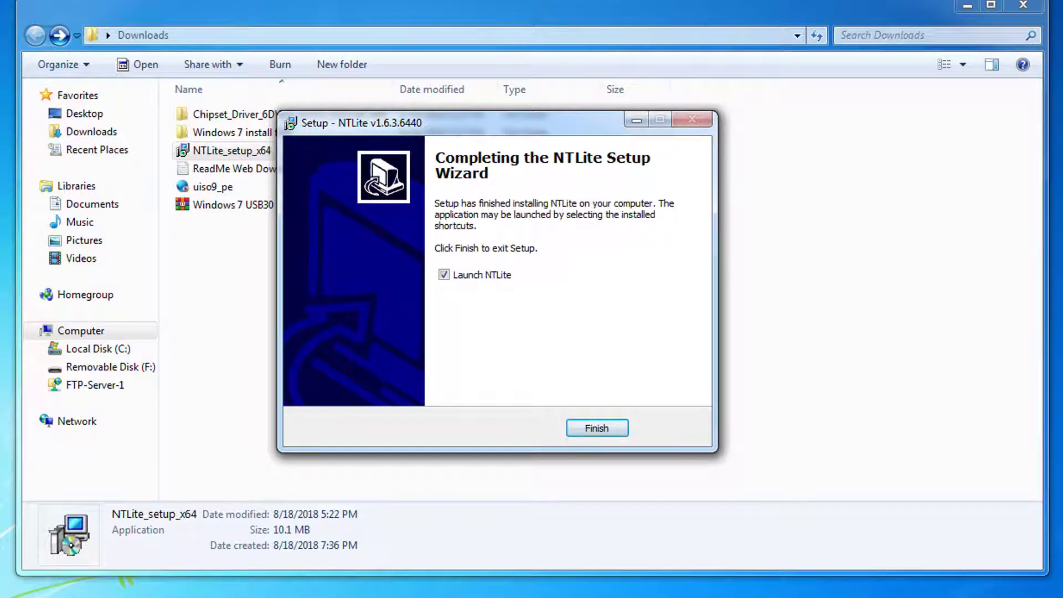
click(607, 429)
click(1023, 5)
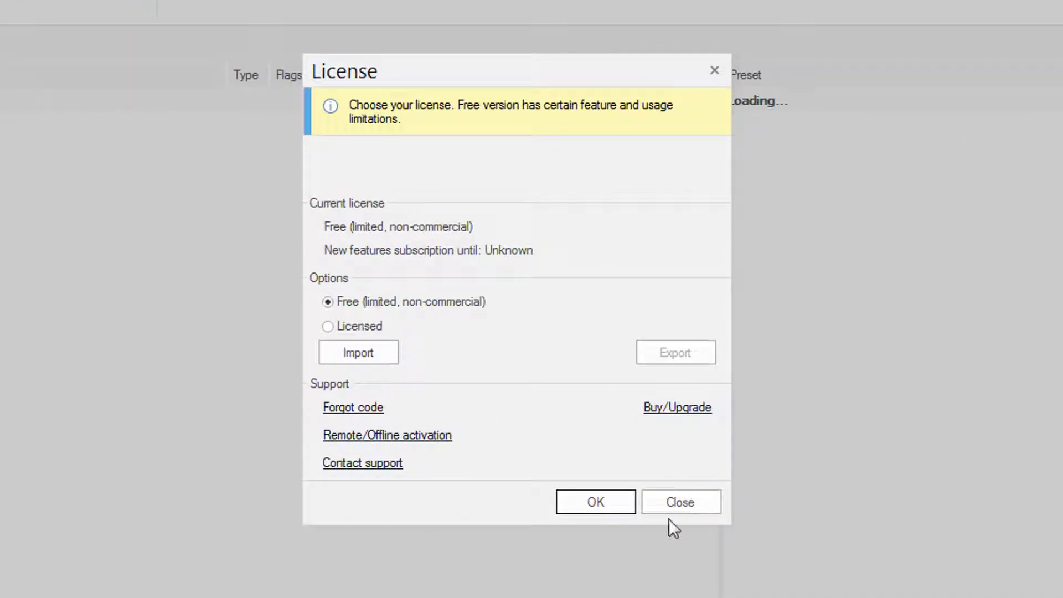
click(619, 507)
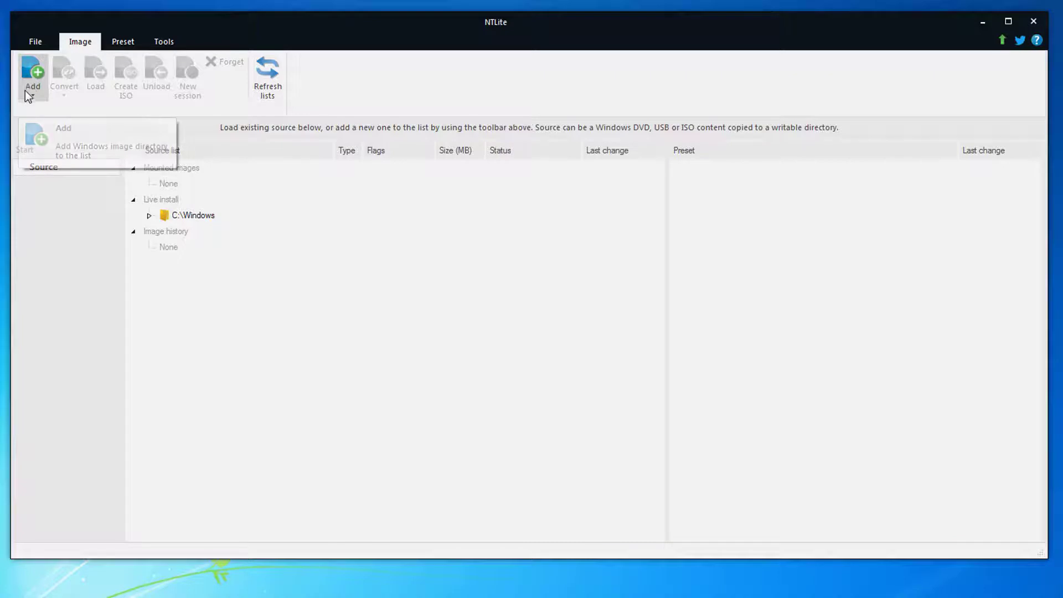
- Add a Windows image file, selecting install.wim in Downloads\Windows 7 install files\sources
click(25, 92)
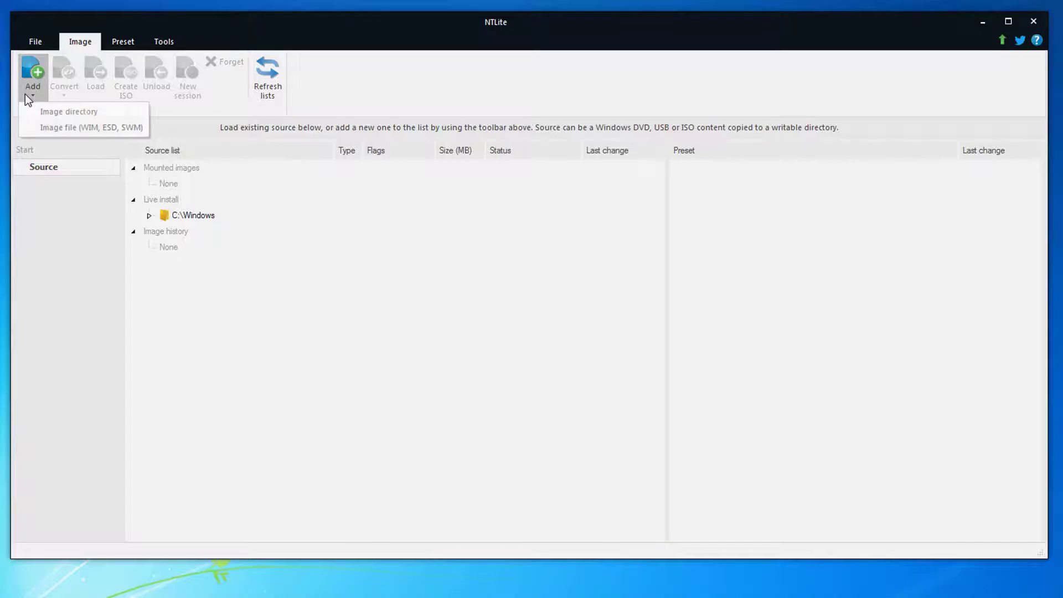
click(111, 132)
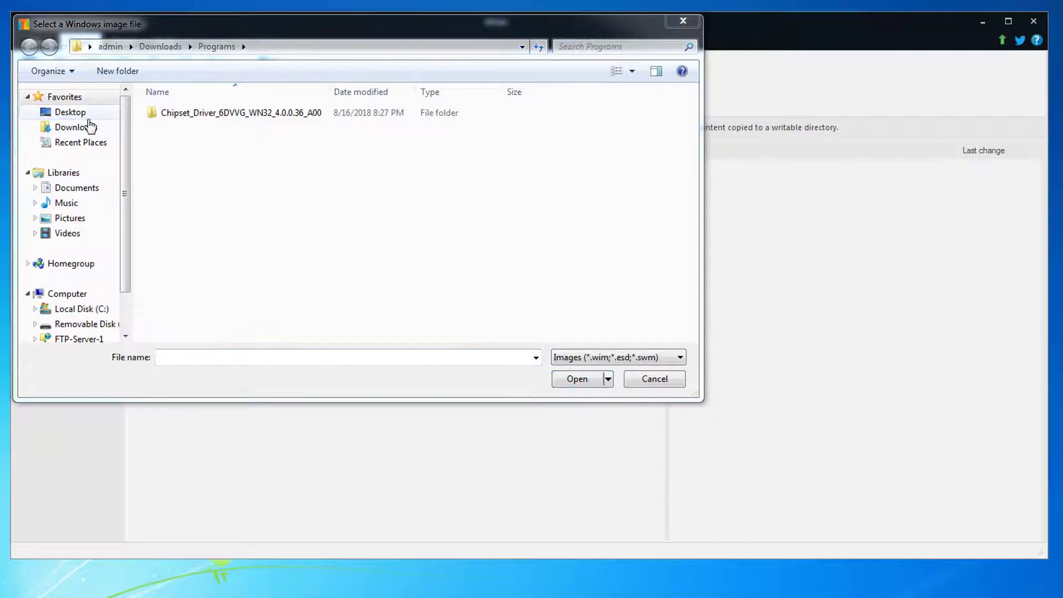
click(83, 114)
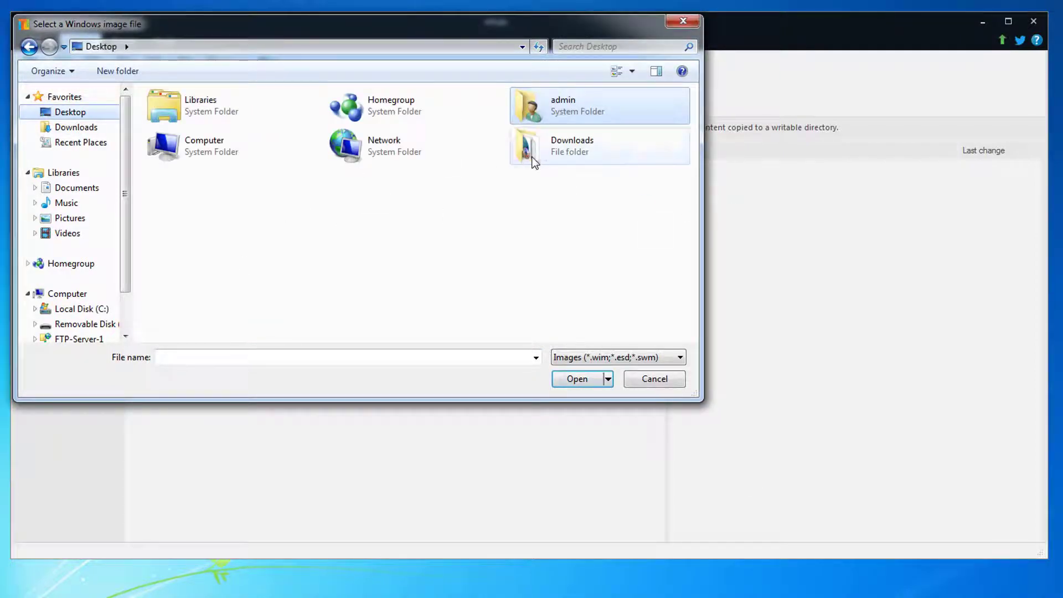
double_click(534, 162)
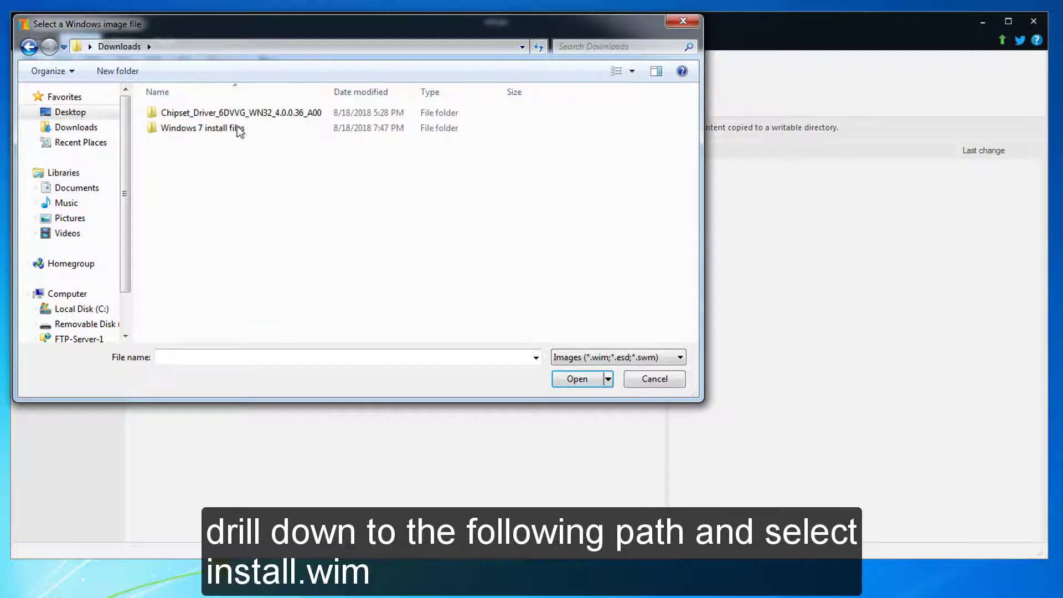
click(216, 131)
double_click(210, 129)
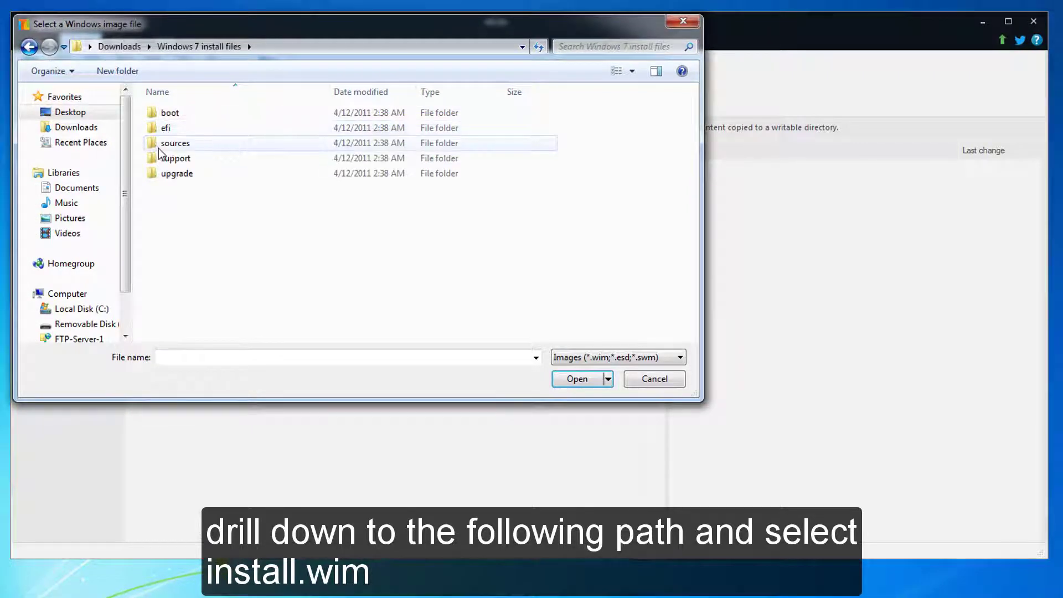
click(208, 148)
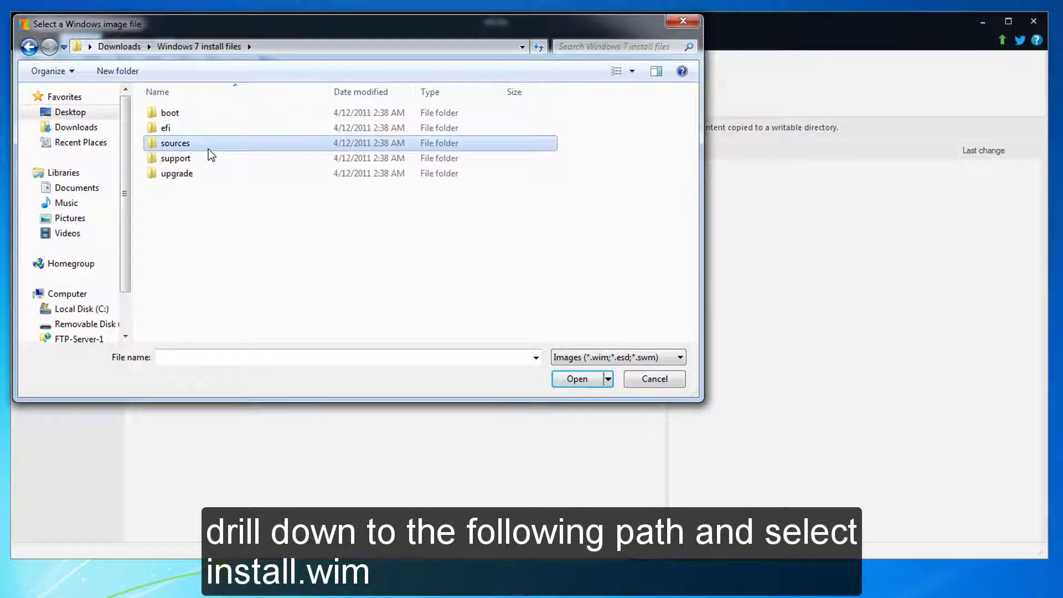
double_click(208, 149)
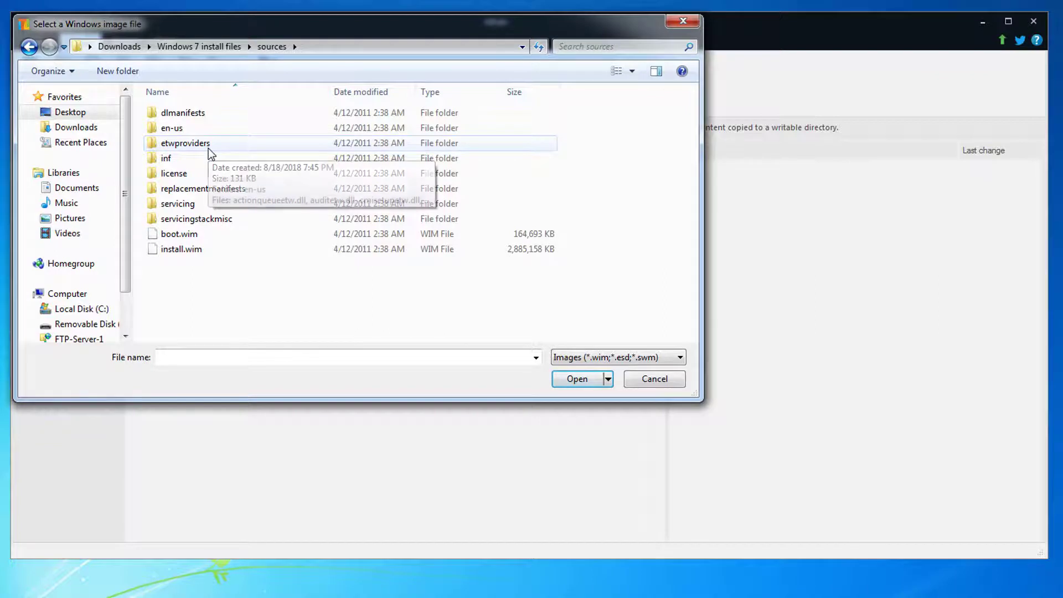
click(168, 255)
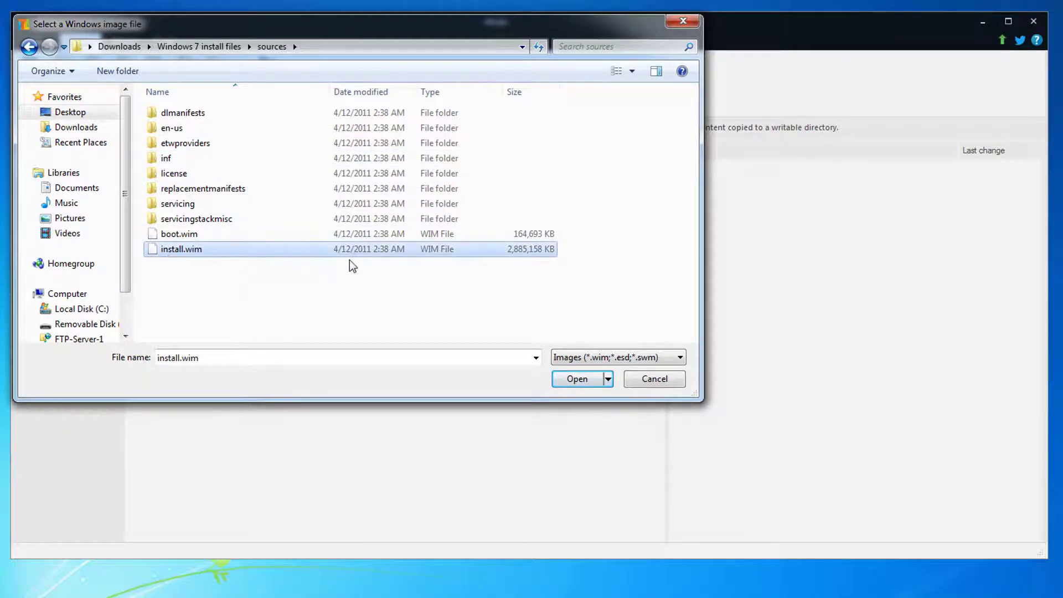
- Open install.wim and load edition 3, Windows 7 Professional, for editing
click(573, 380)
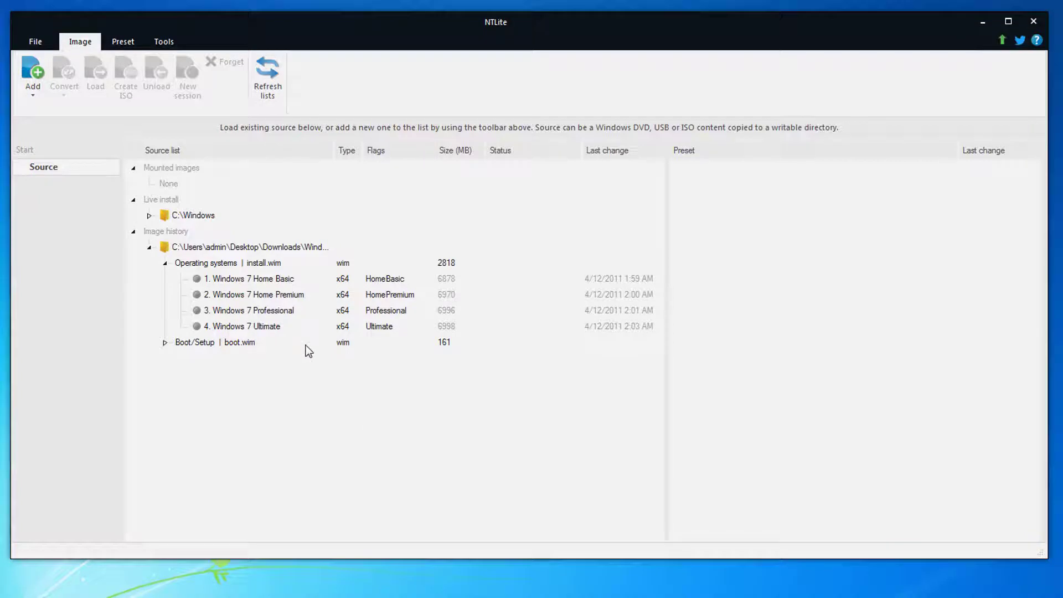
click(297, 313)
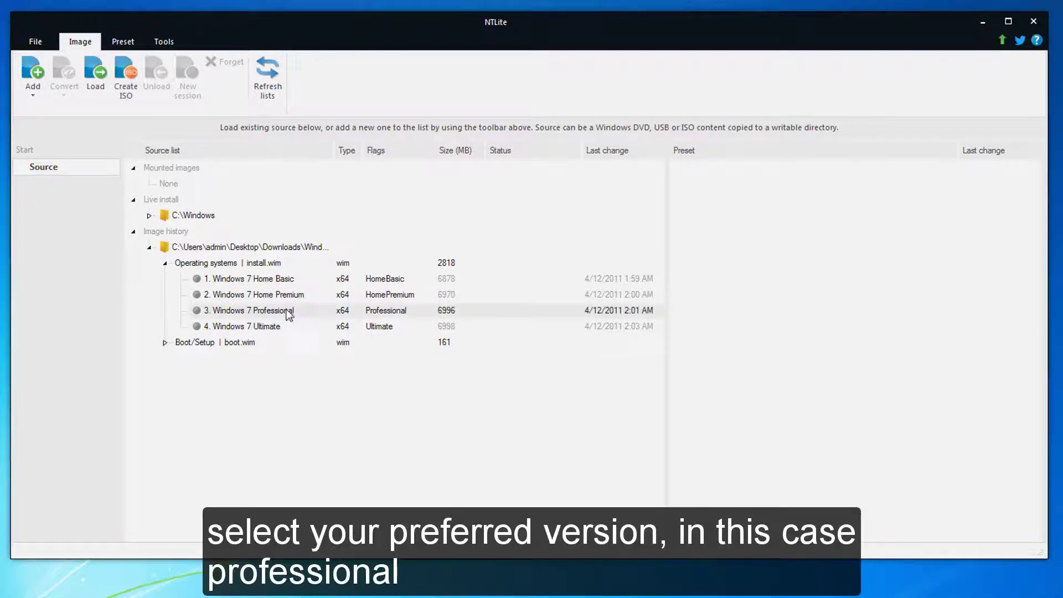
right_click(301, 314)
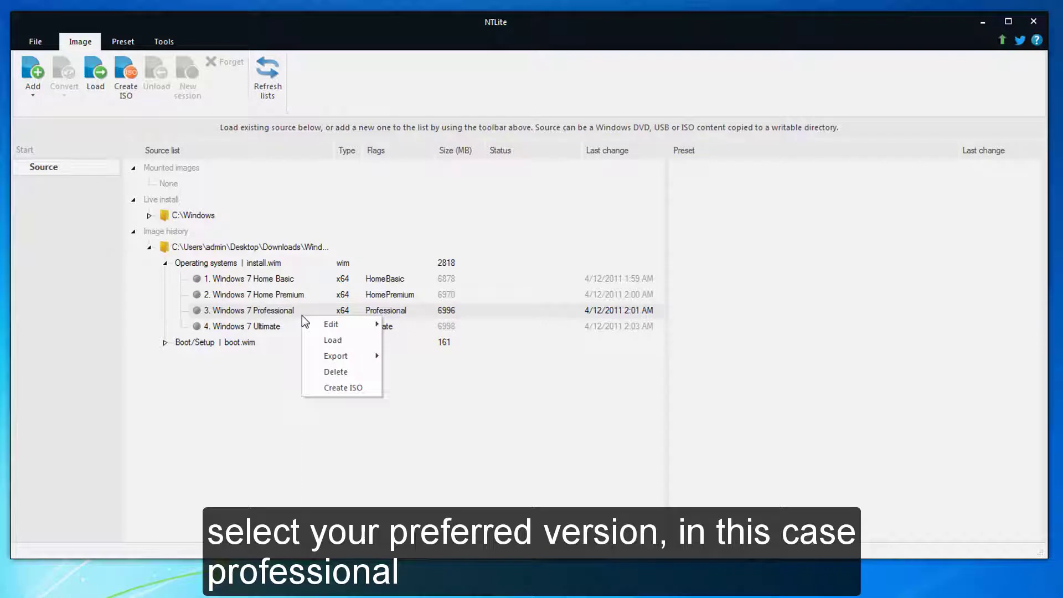
click(354, 340)
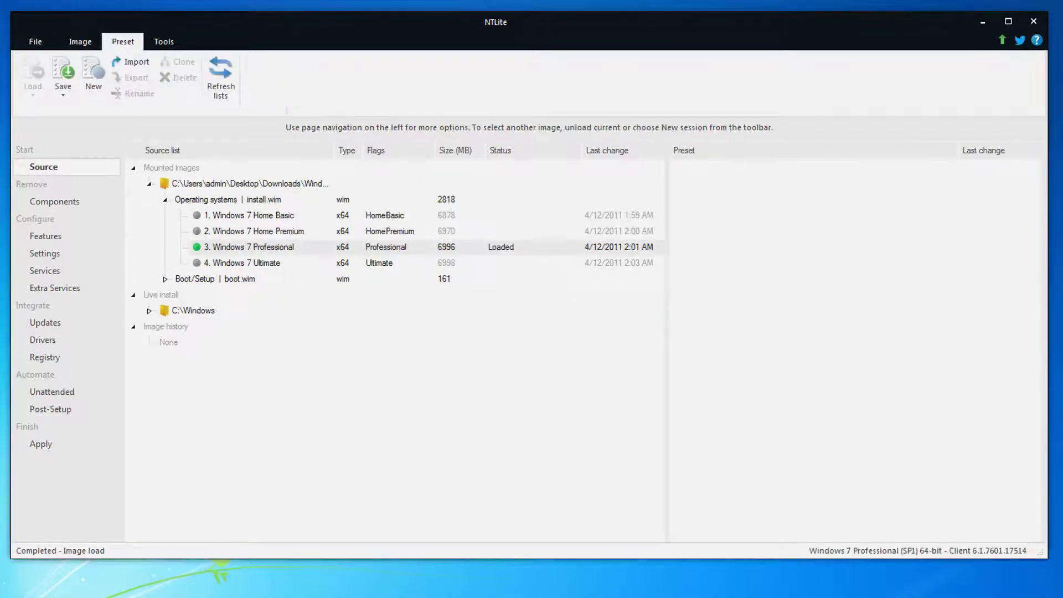
- Queue all drivers from Downloads\Chipset_Driver_6DVVG_WN32_4.0.0.36_A00\Drivers\Win7\x64 as a driver directory
click(44, 340)
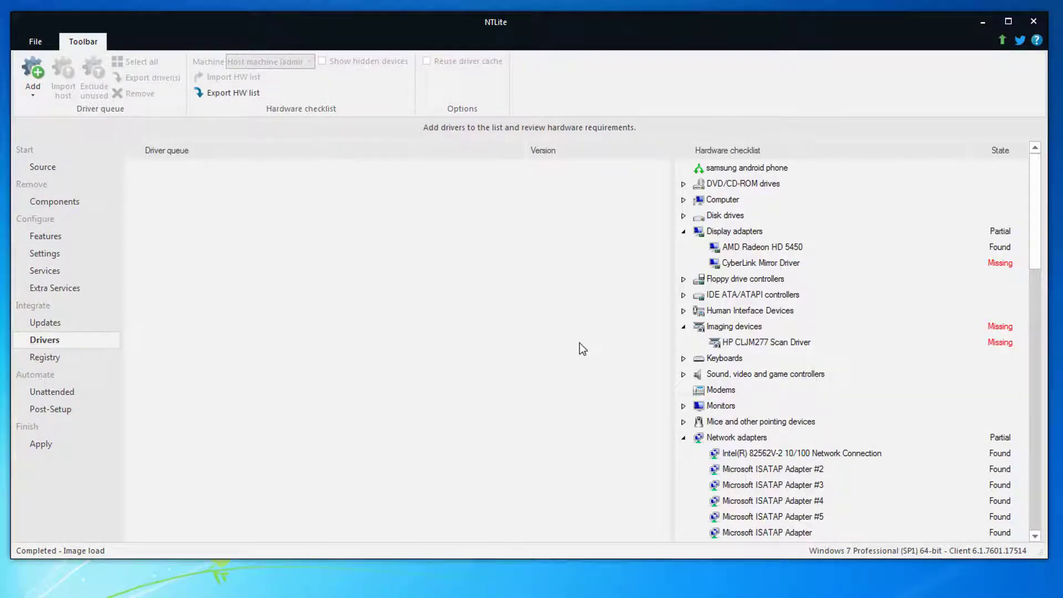
drag(1038, 194, 1045, 445)
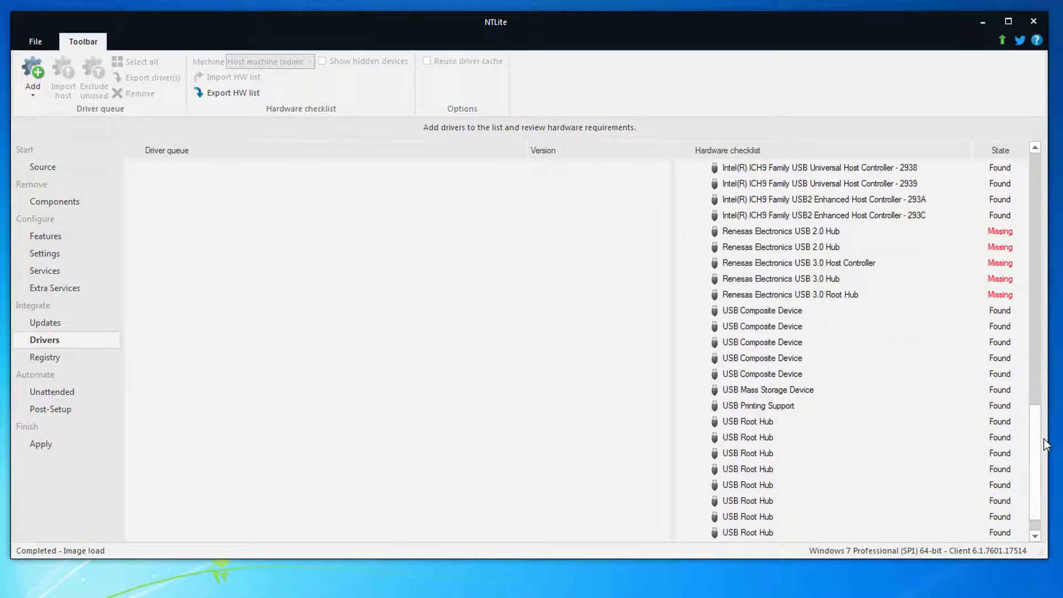
click(38, 92)
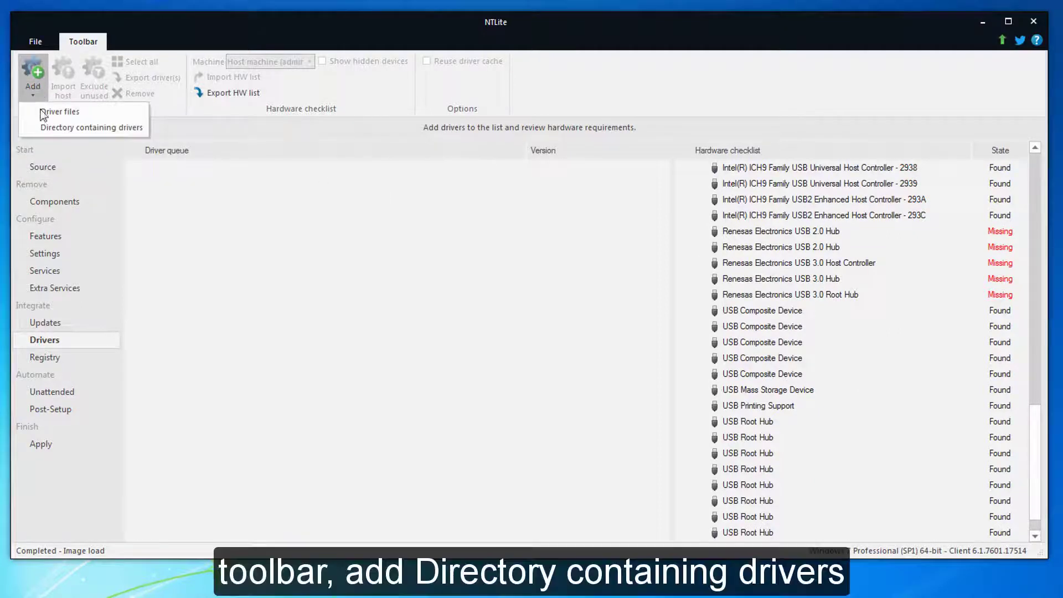
click(127, 132)
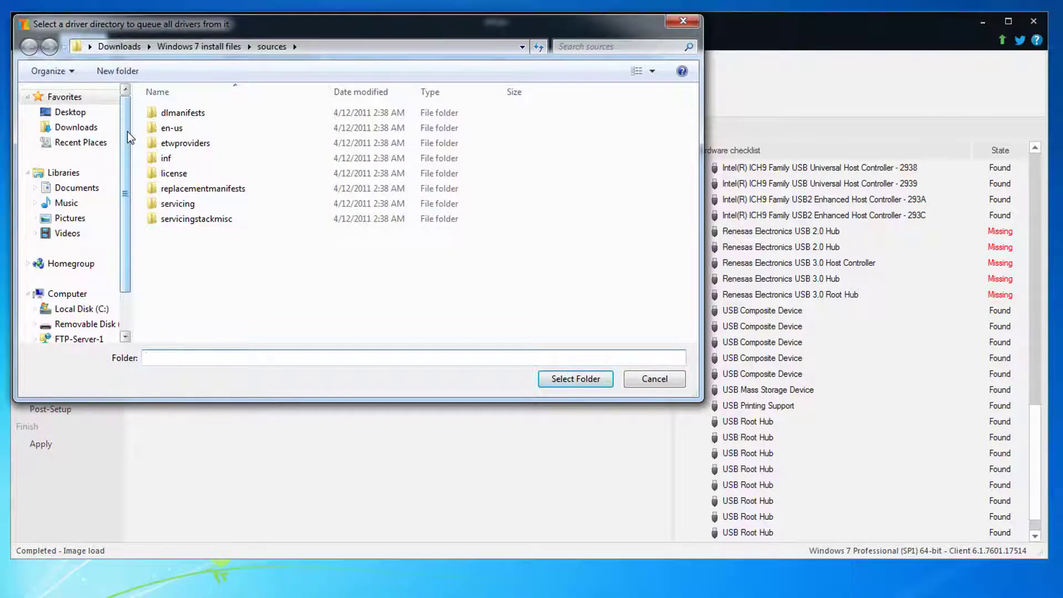
click(132, 49)
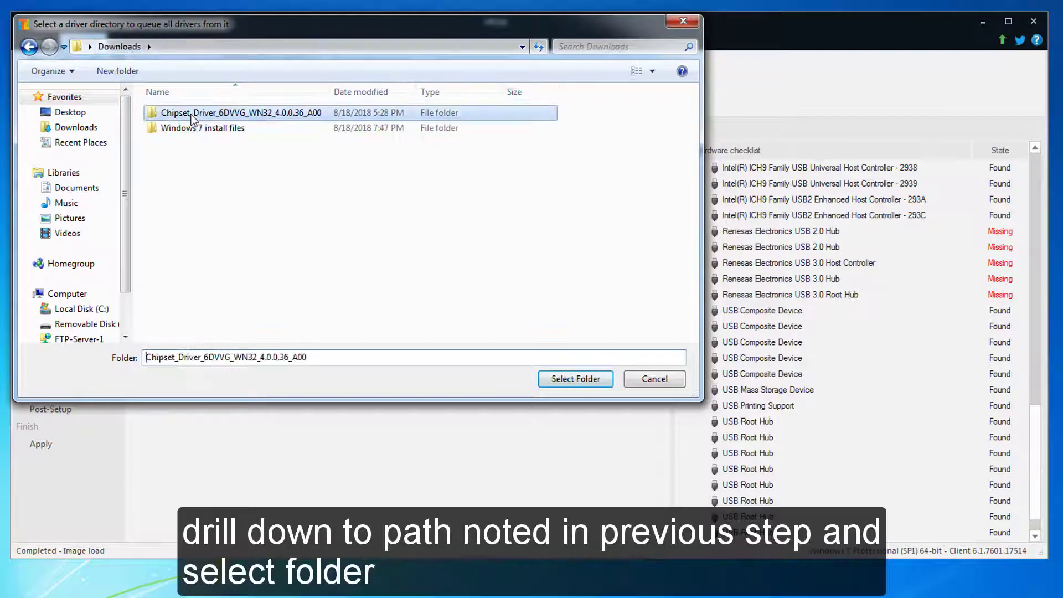
double_click(275, 117)
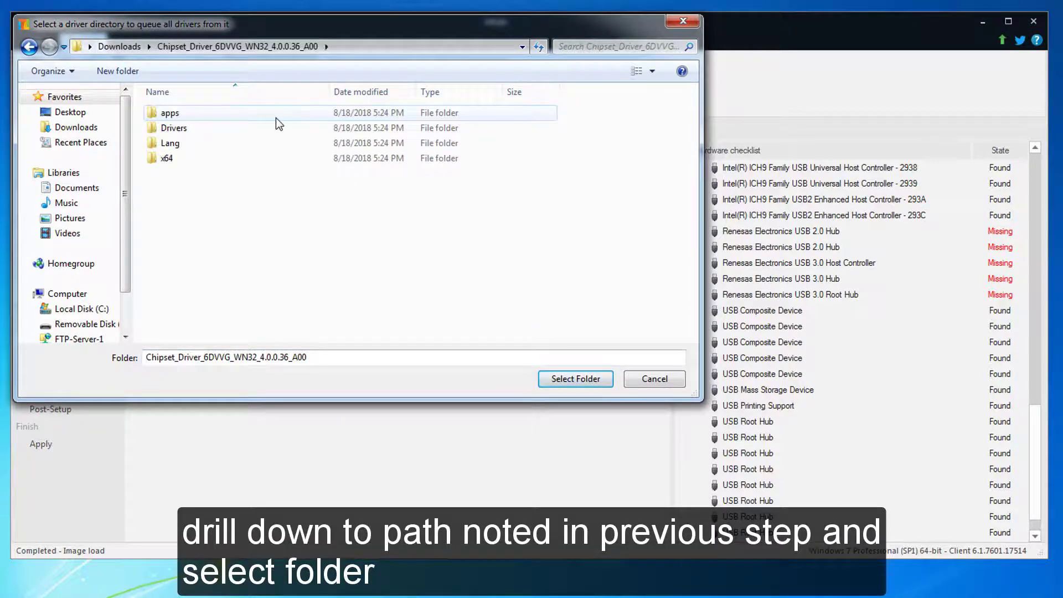
click(163, 133)
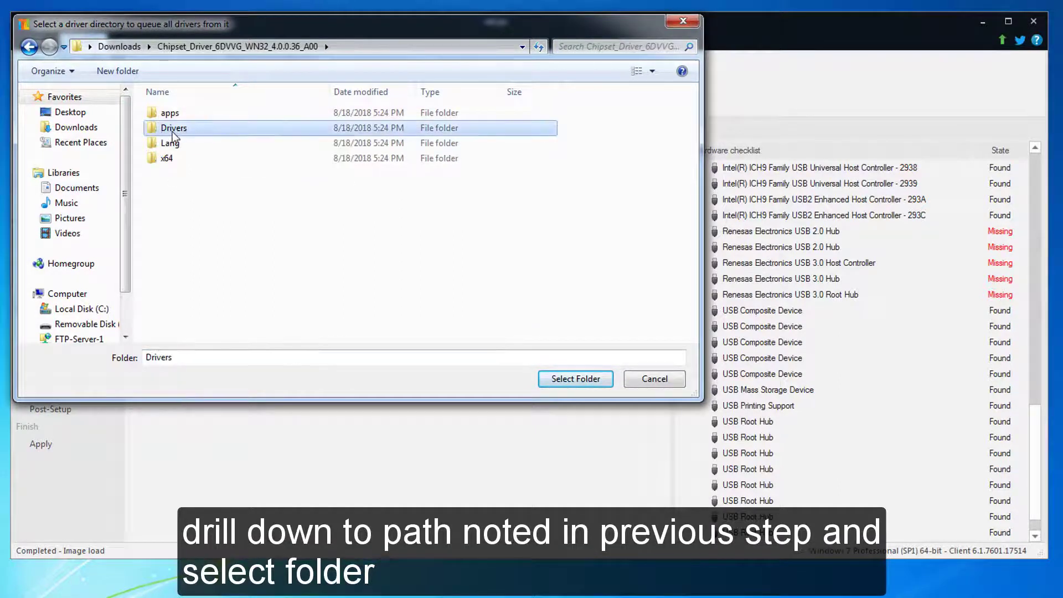
double_click(172, 130)
click(172, 131)
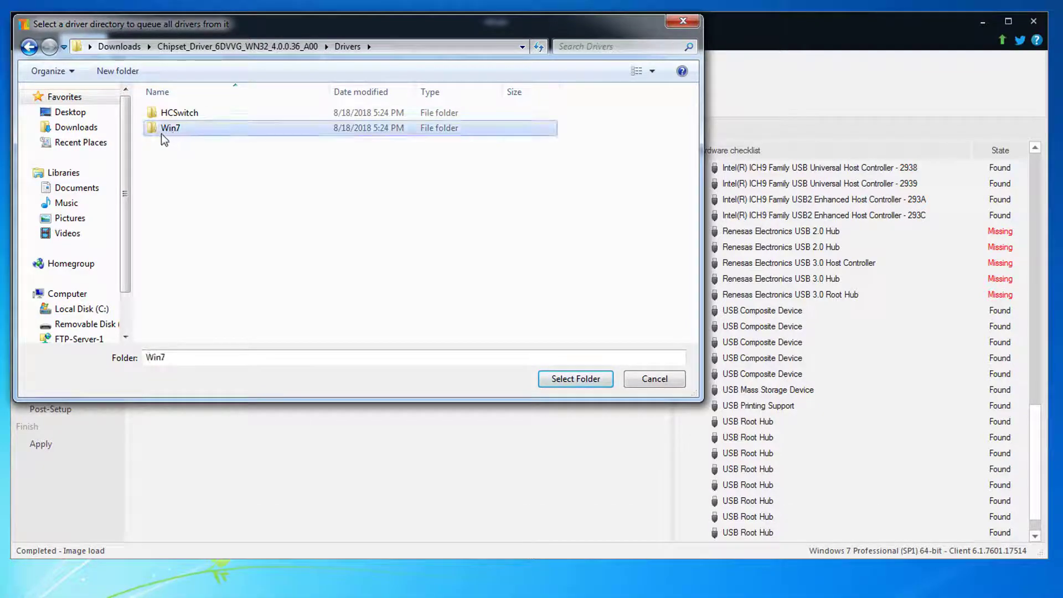
double_click(161, 134)
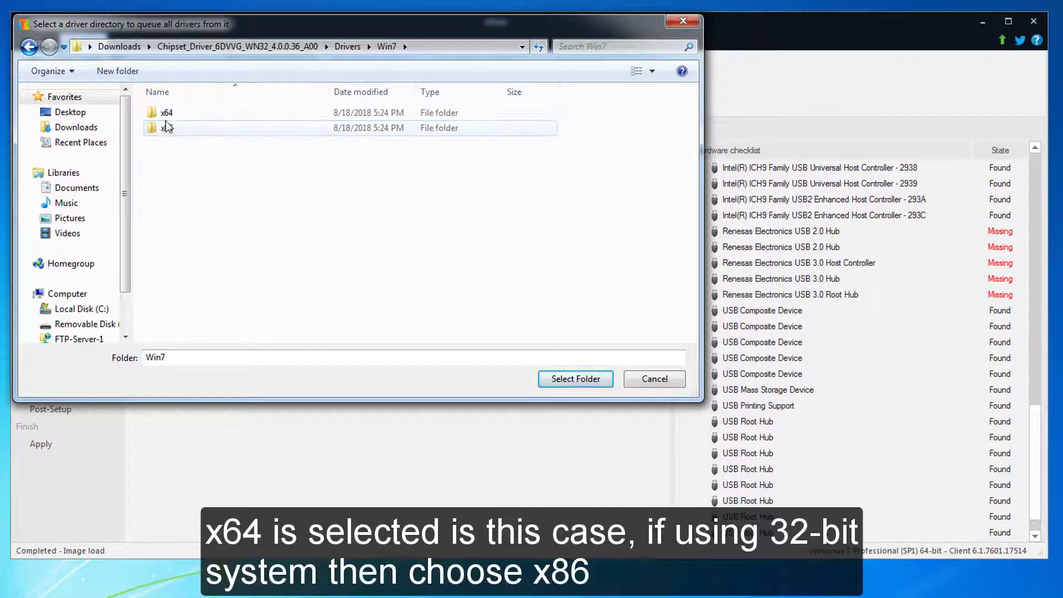
click(169, 115)
double_click(180, 116)
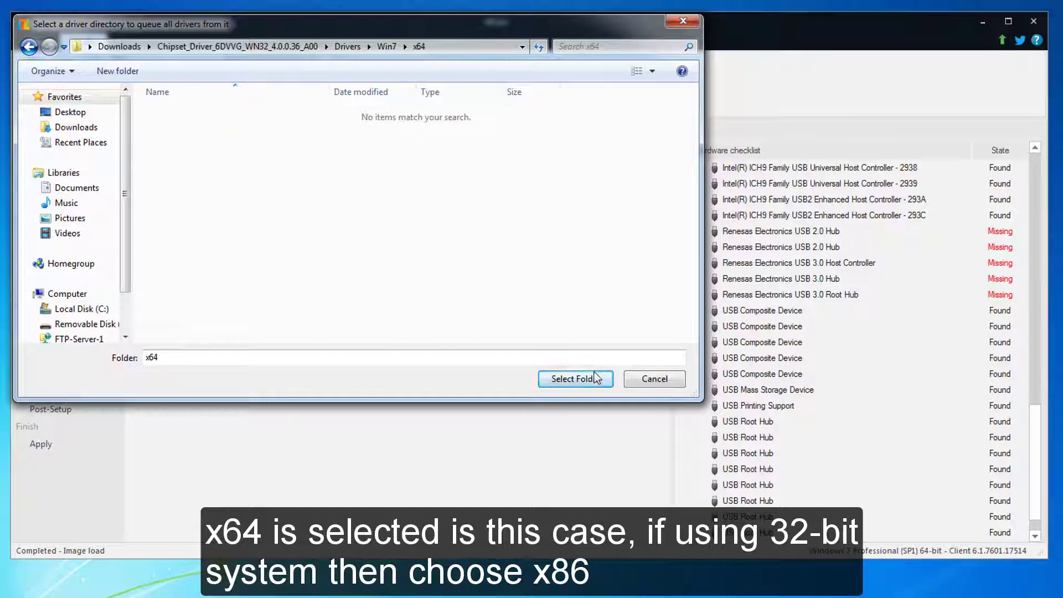
click(575, 379)
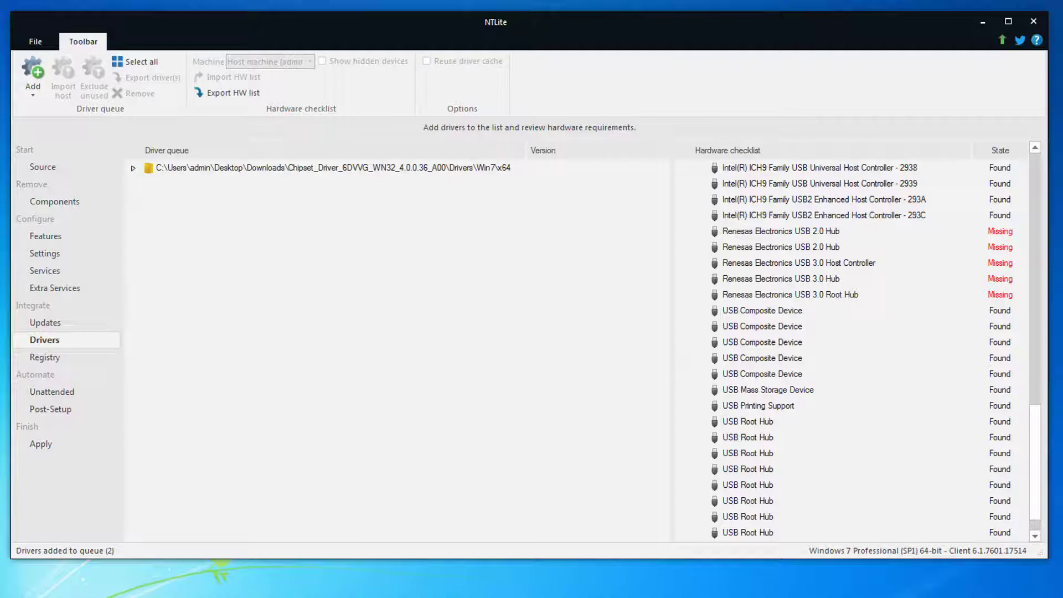
- Expand the queued folder to review the iusb3hub.inf and iusb3xhc.inf drivers
click(134, 169)
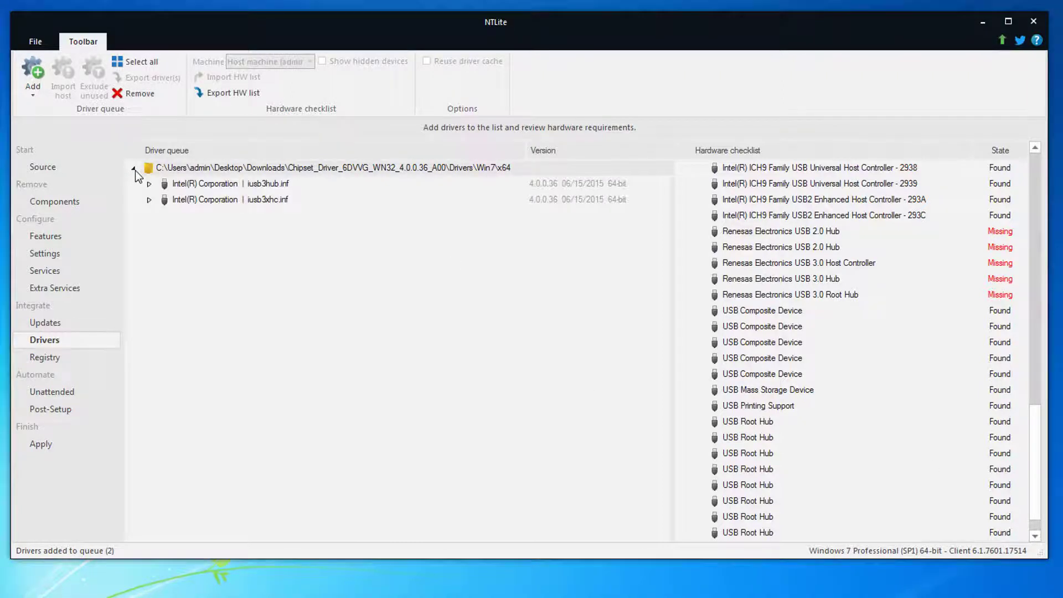
click(149, 183)
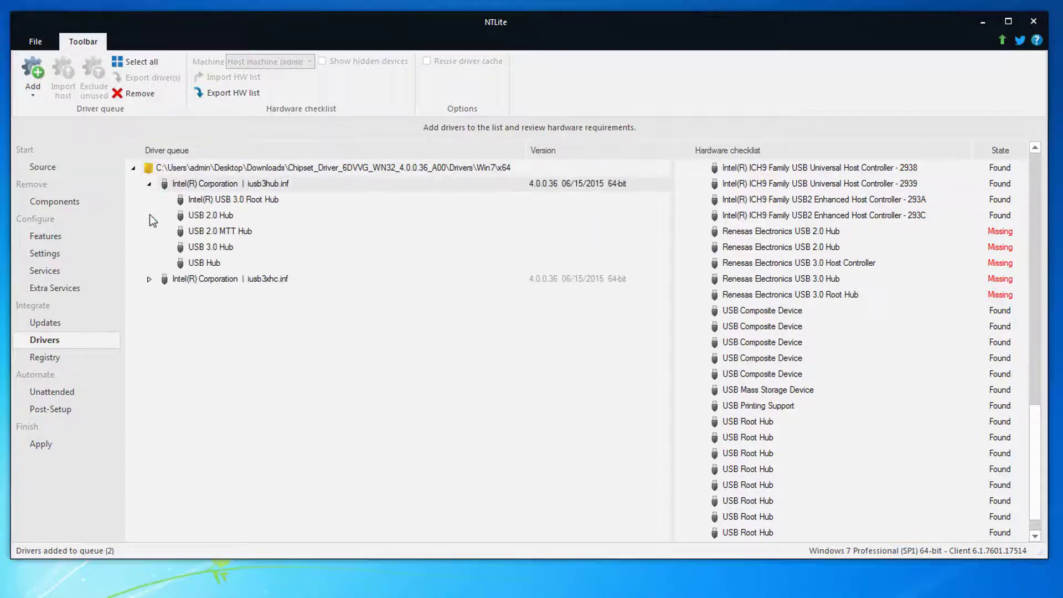
click(149, 280)
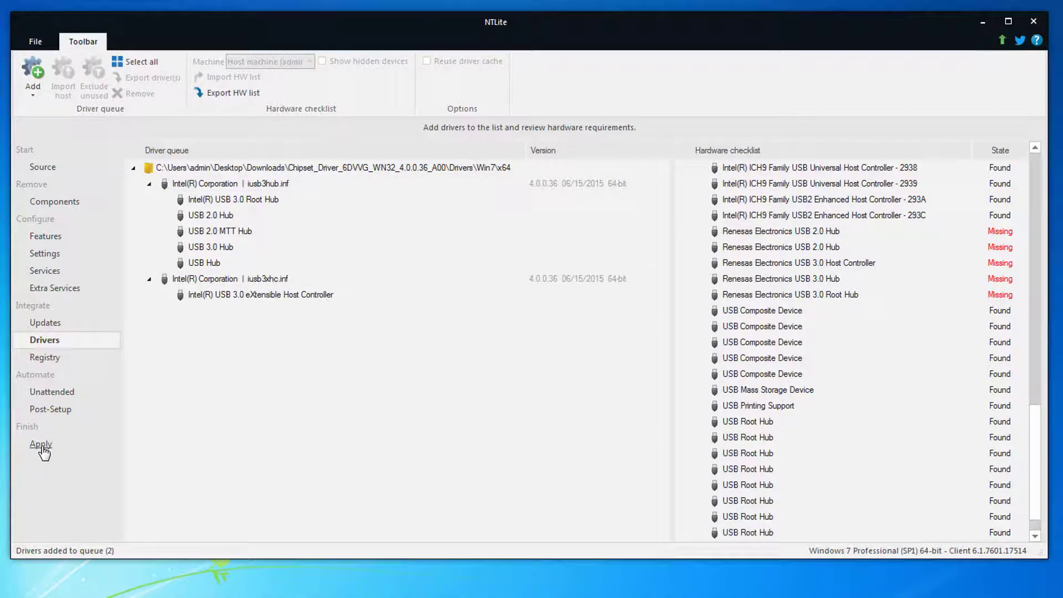
- Process and confirm the changes, integrating iusb3hub.inf and iusb3xhc.inf into install.wim's Windows 7 Professional
click(42, 446)
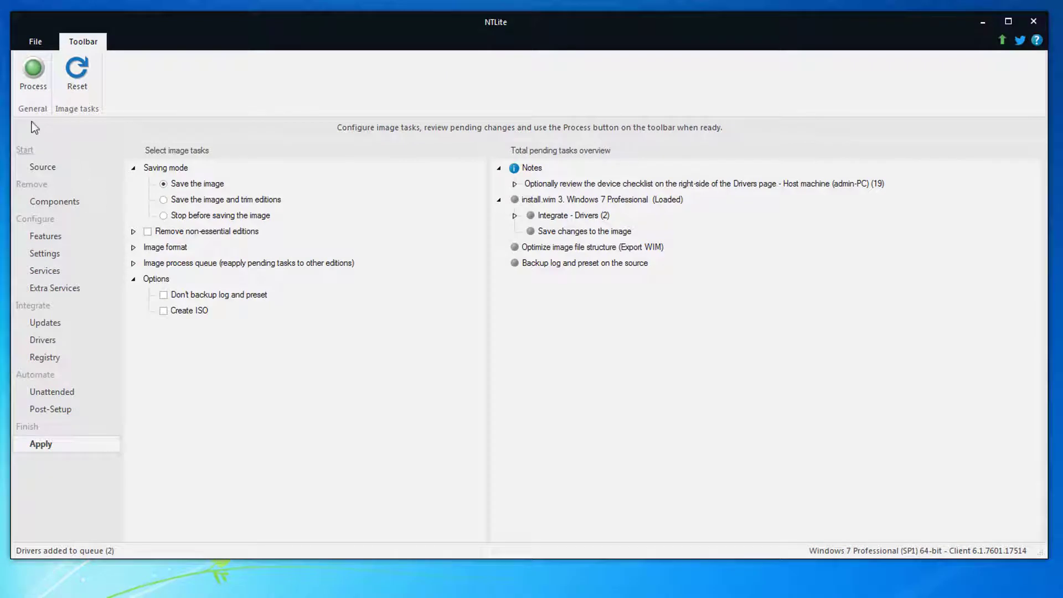
click(33, 78)
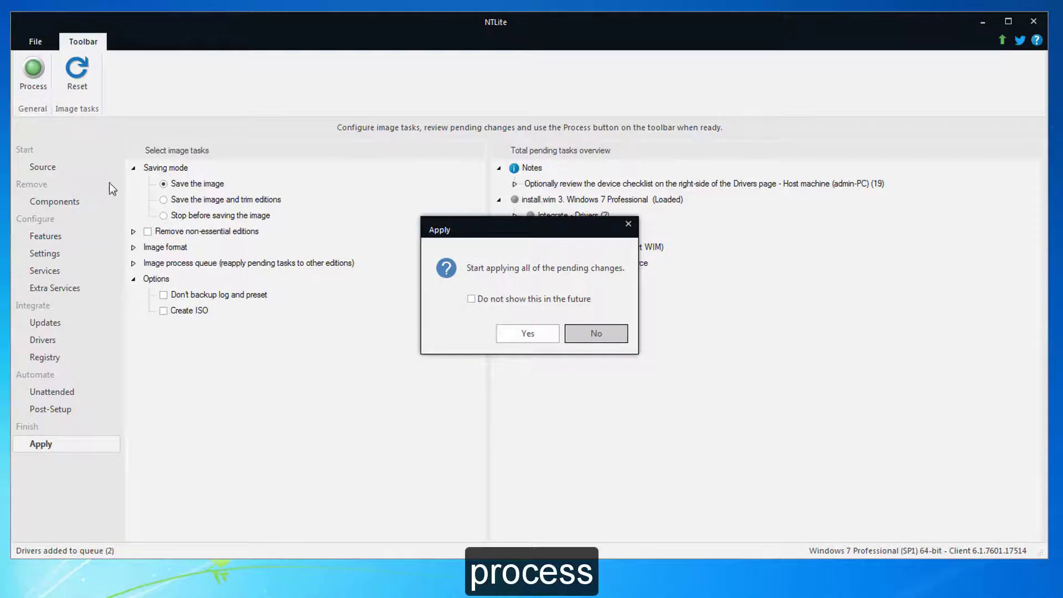
click(527, 333)
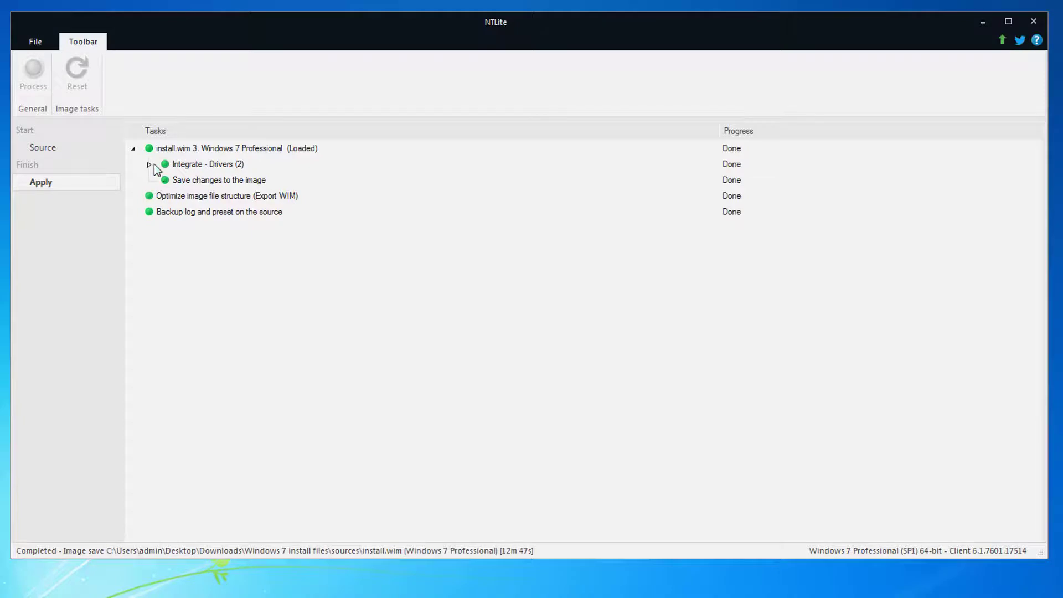
click(149, 164)
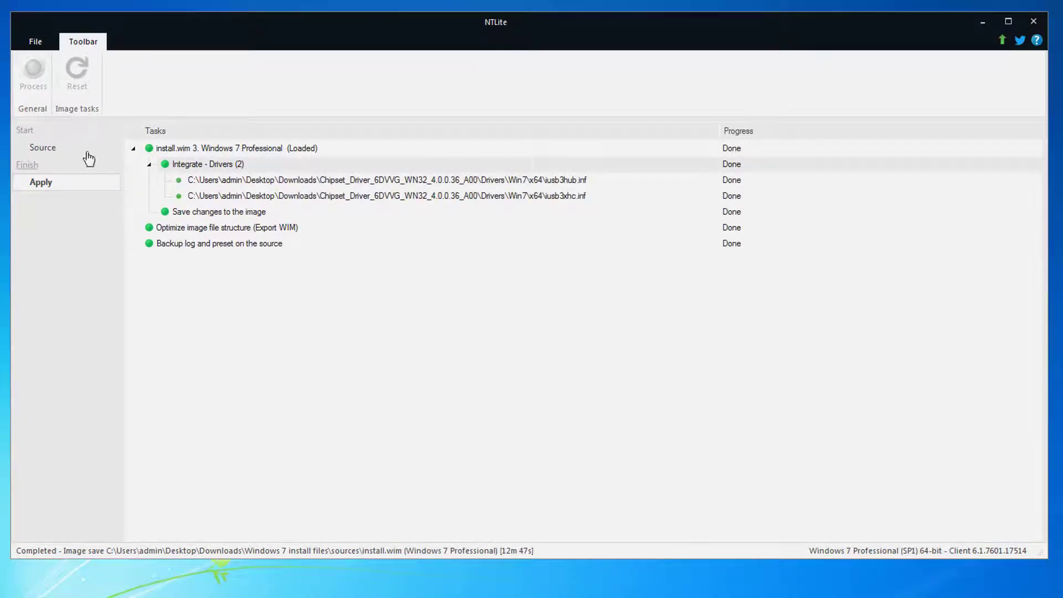
- Expand boot.wim and load image 1, Microsoft Windows PE (x64), for editing
click(53, 154)
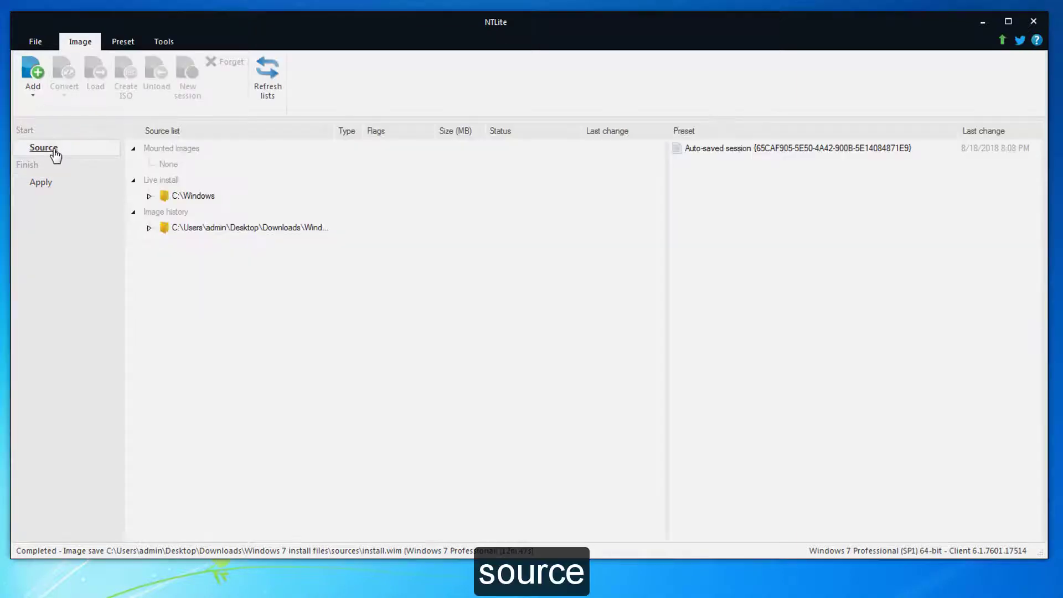
click(150, 227)
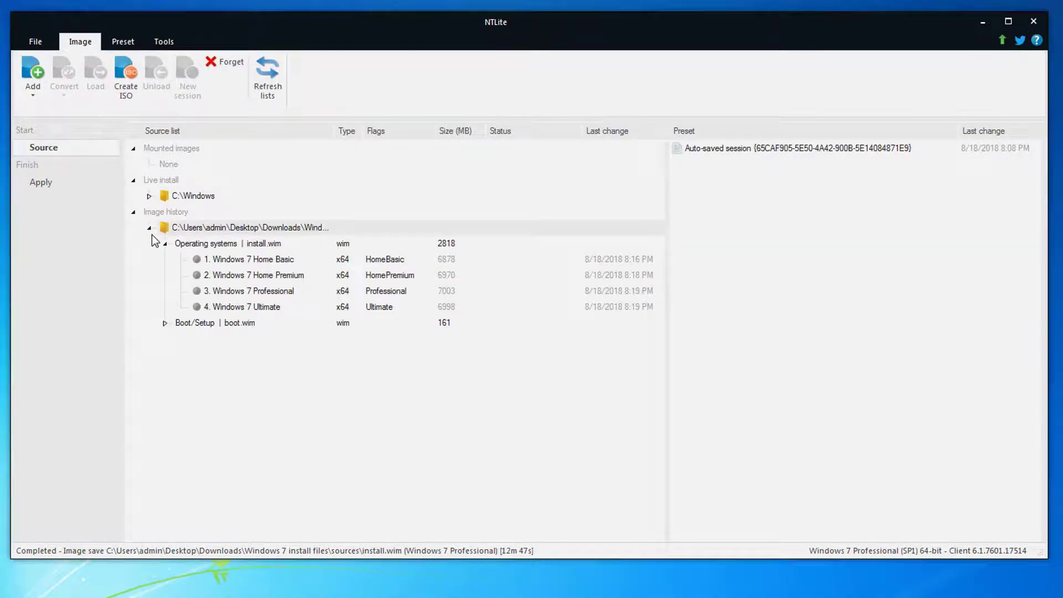
click(165, 323)
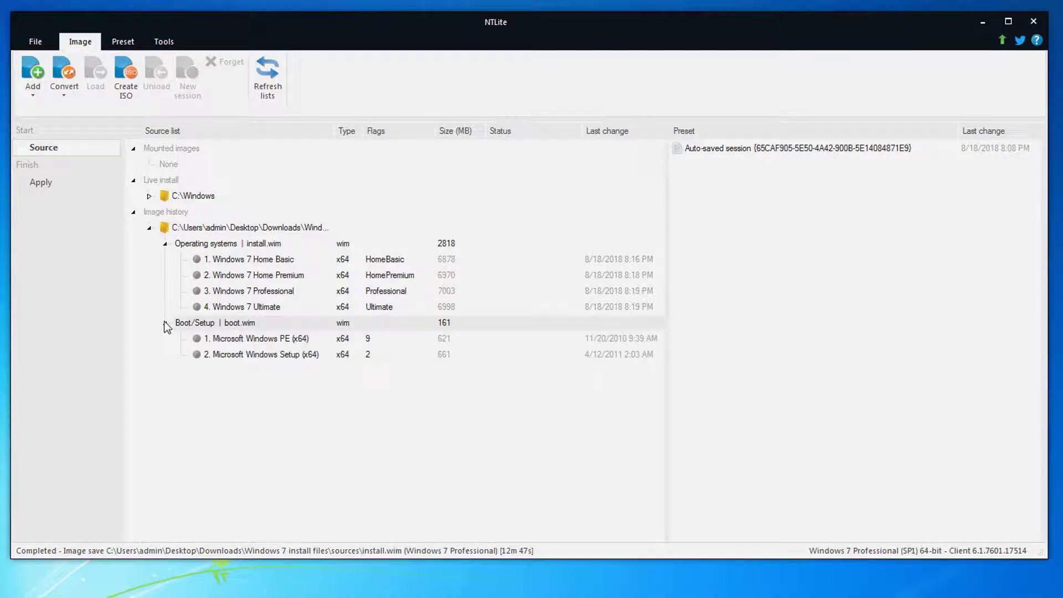
click(317, 339)
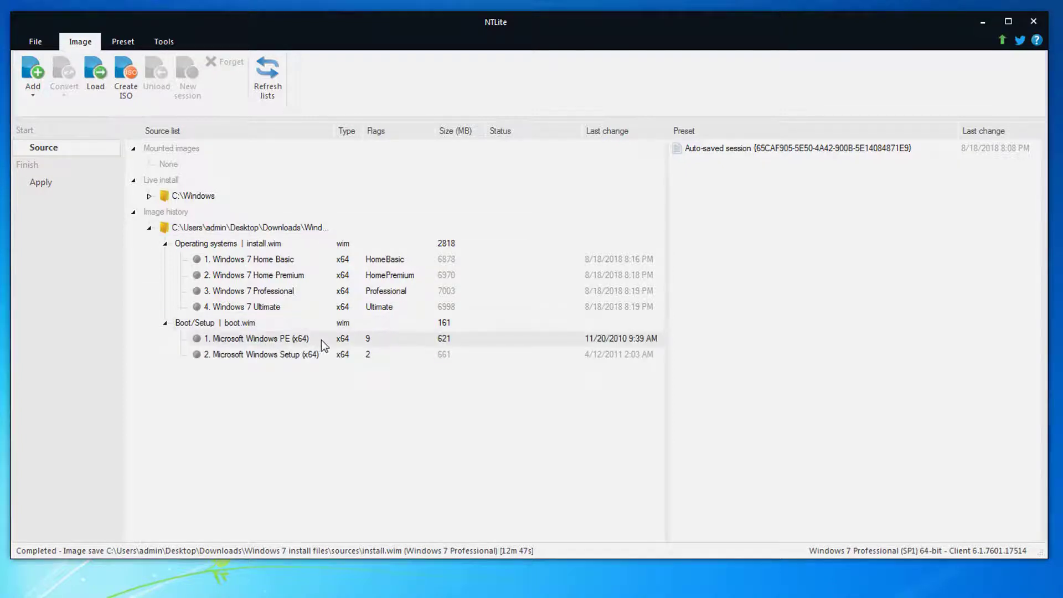
right_click(321, 340)
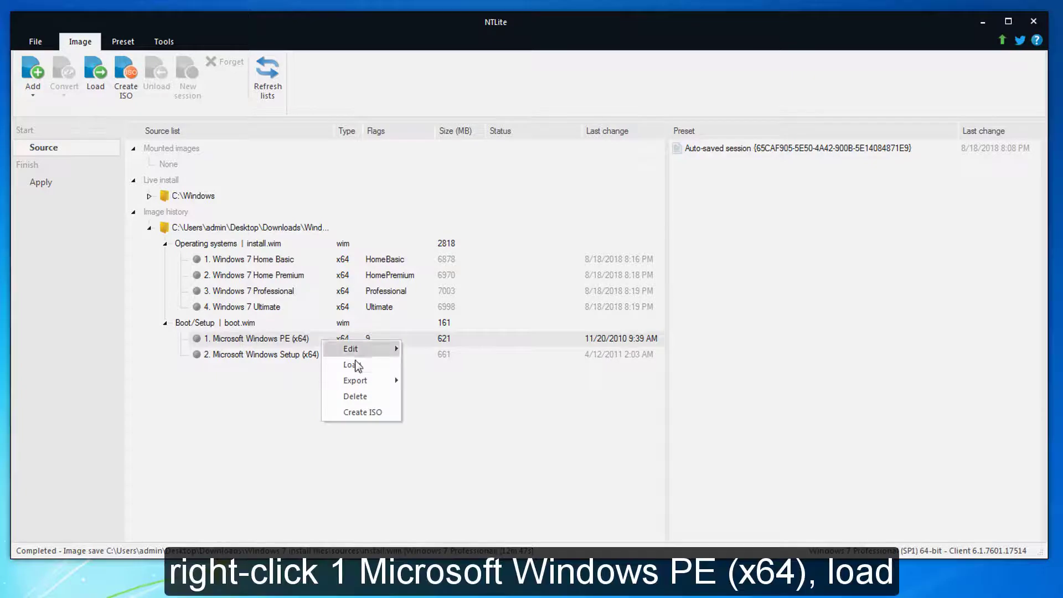
click(371, 367)
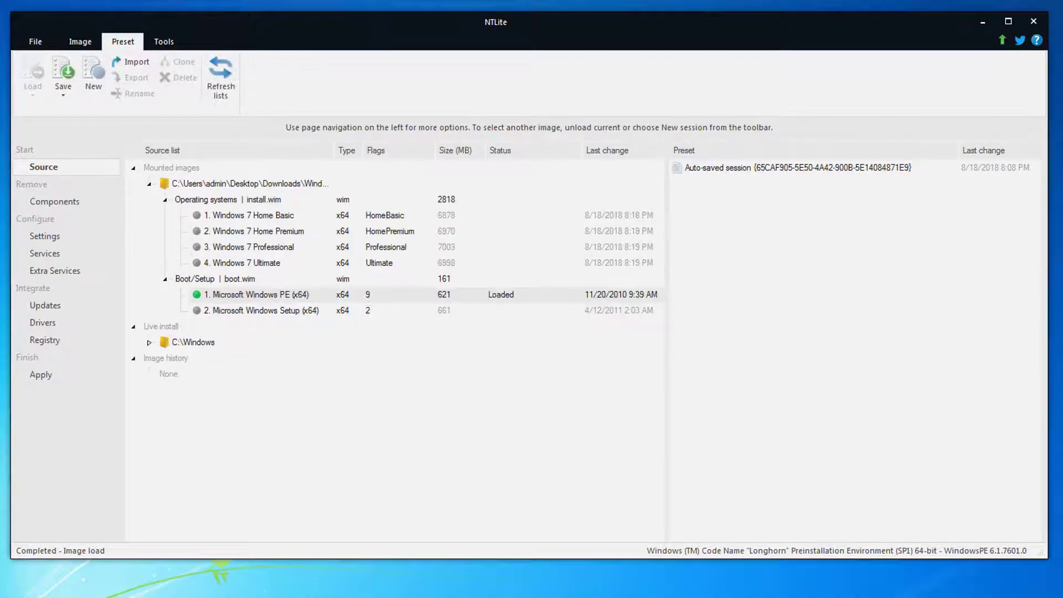
- Queue all drivers from the chipset Win7\x64 folder for the Windows PE image
click(44, 323)
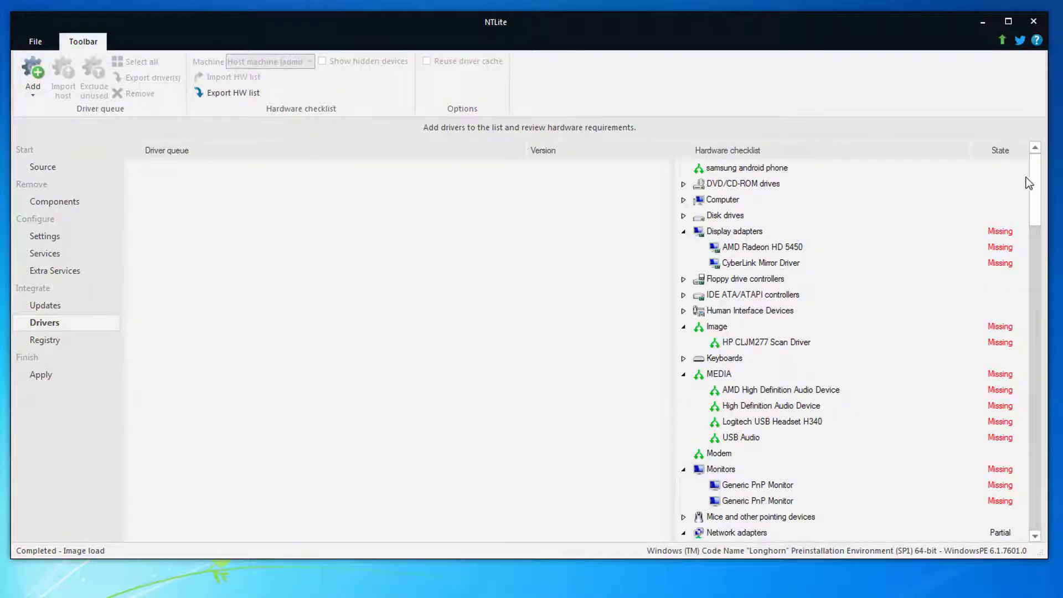
drag(1040, 182, 1030, 473)
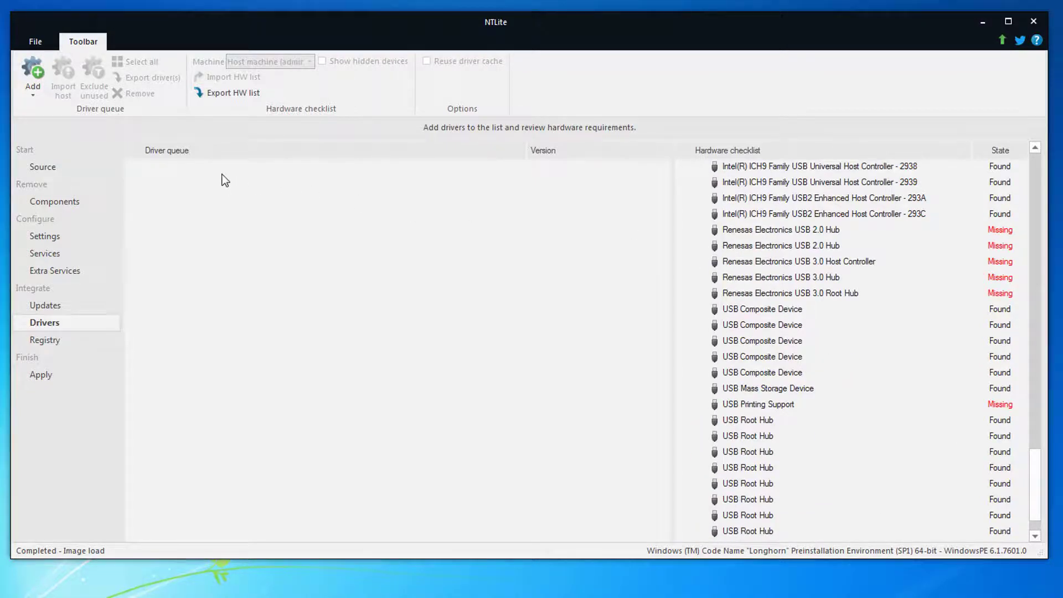
click(34, 92)
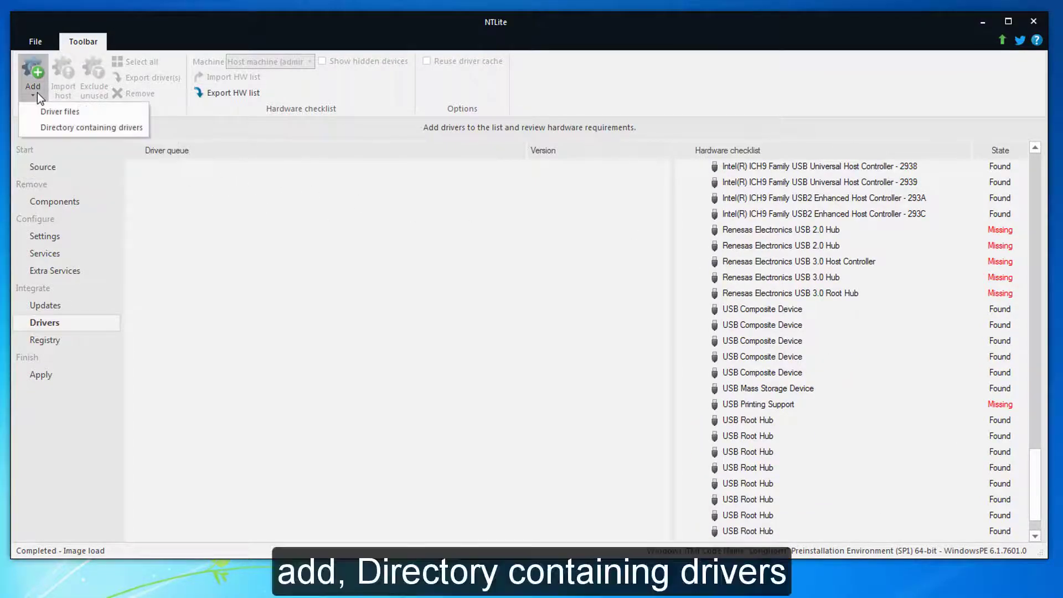
click(131, 132)
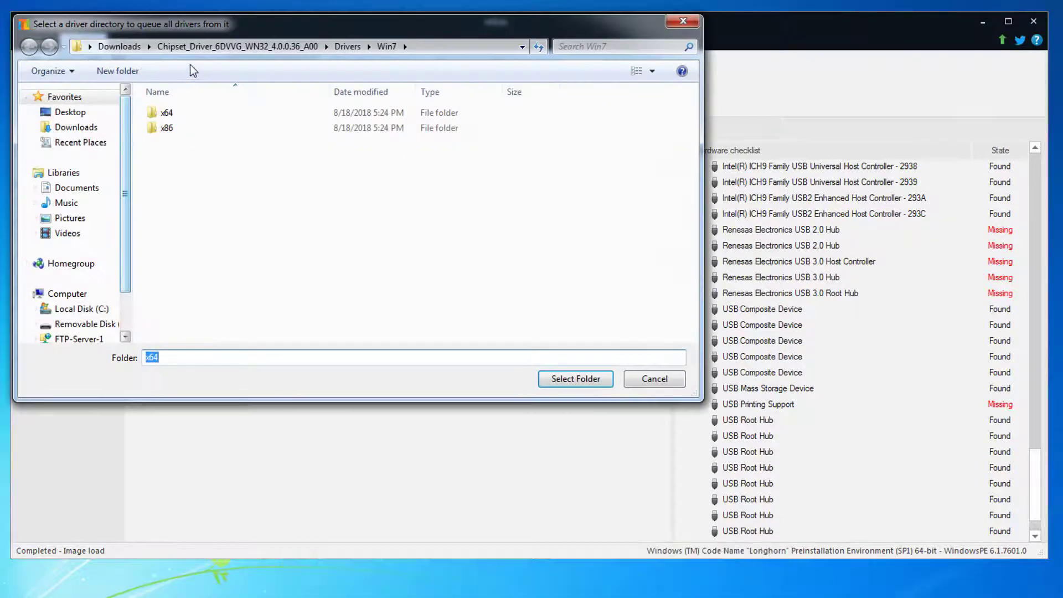
drag(228, 25, 438, 104)
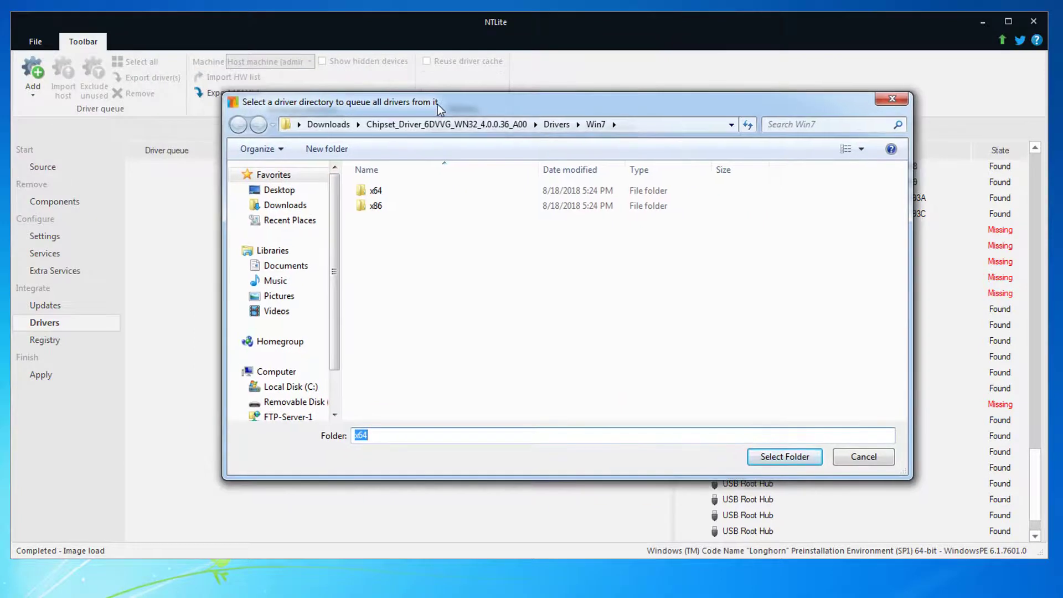
click(386, 193)
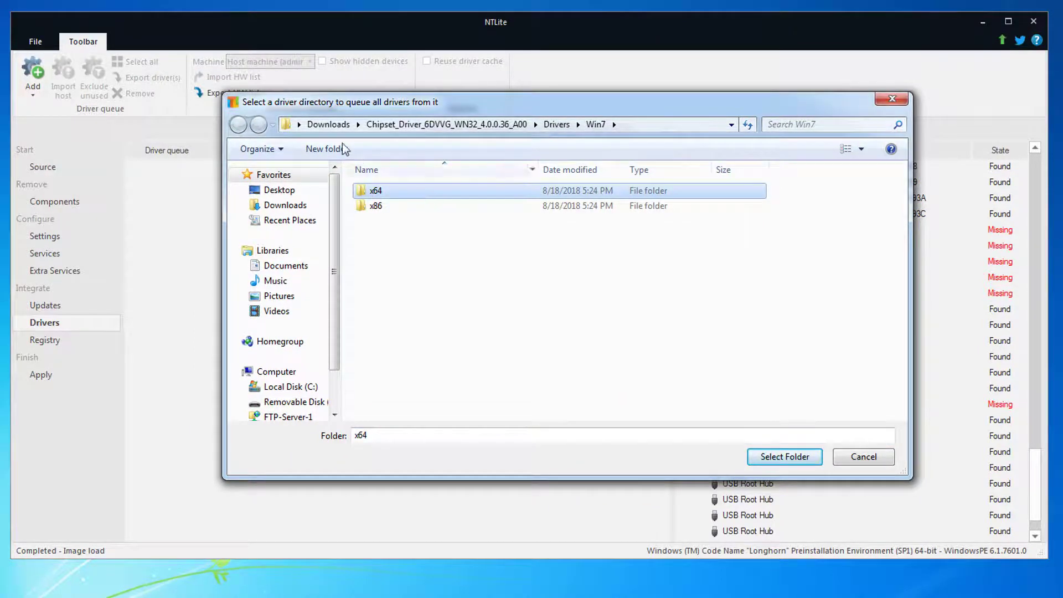
double_click(401, 191)
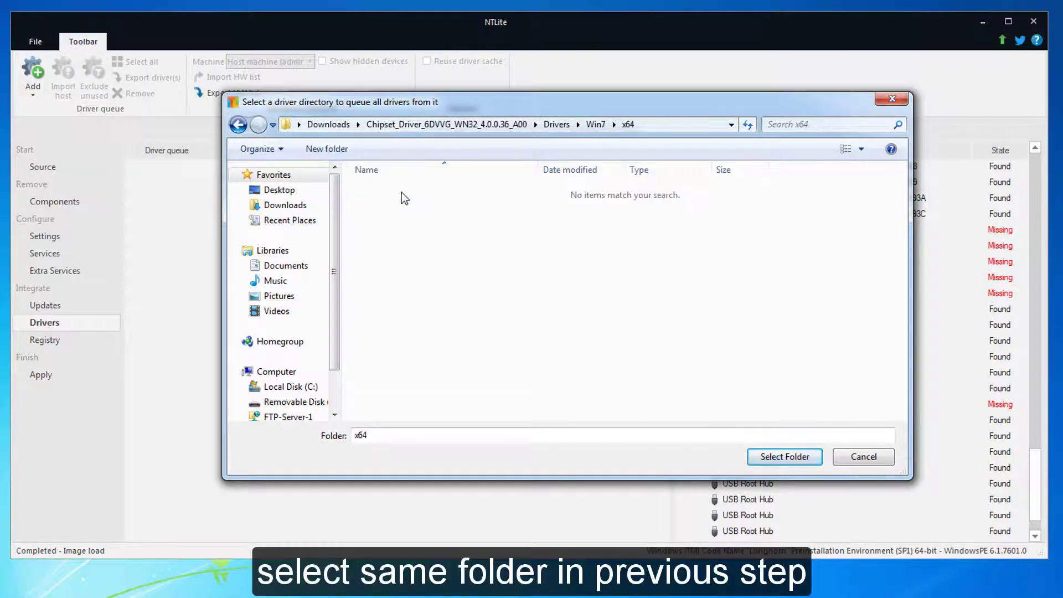
click(798, 458)
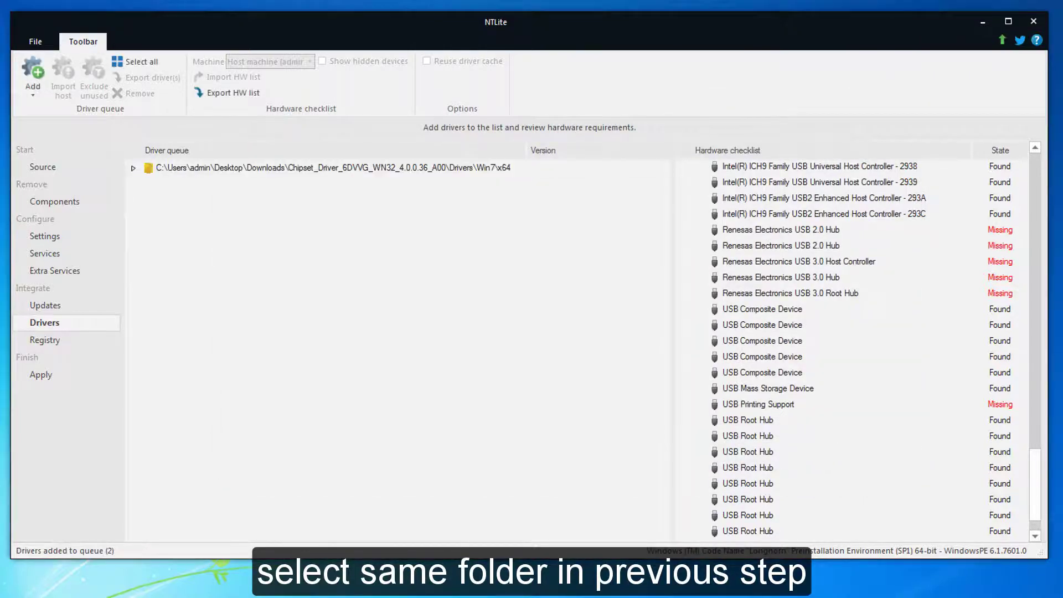
- Expand the queued folder to review iusb3hub.inf and iusb3xhc.inf, then clear the selection
click(133, 169)
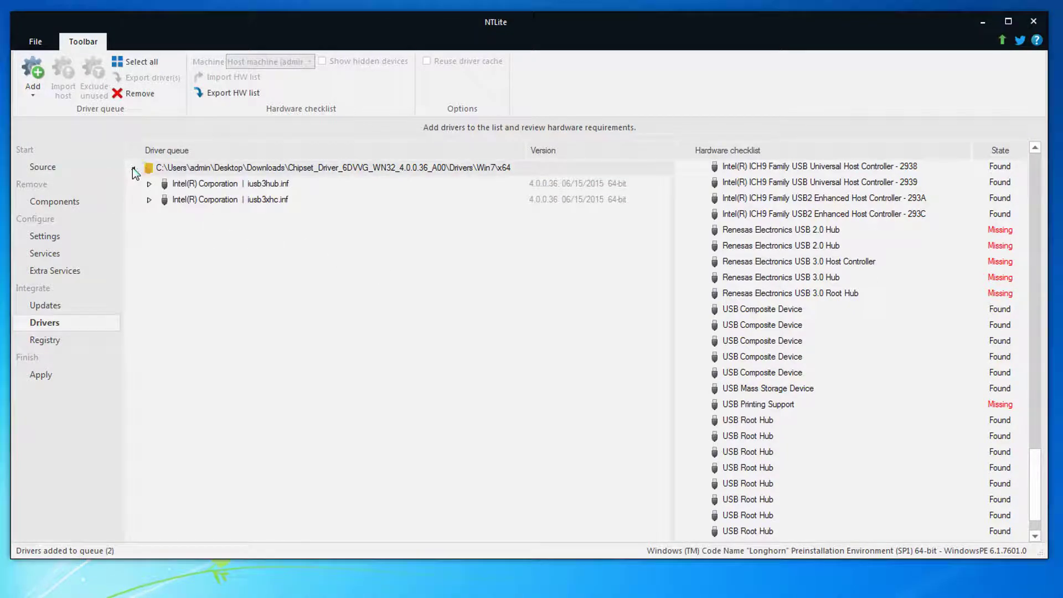
click(149, 184)
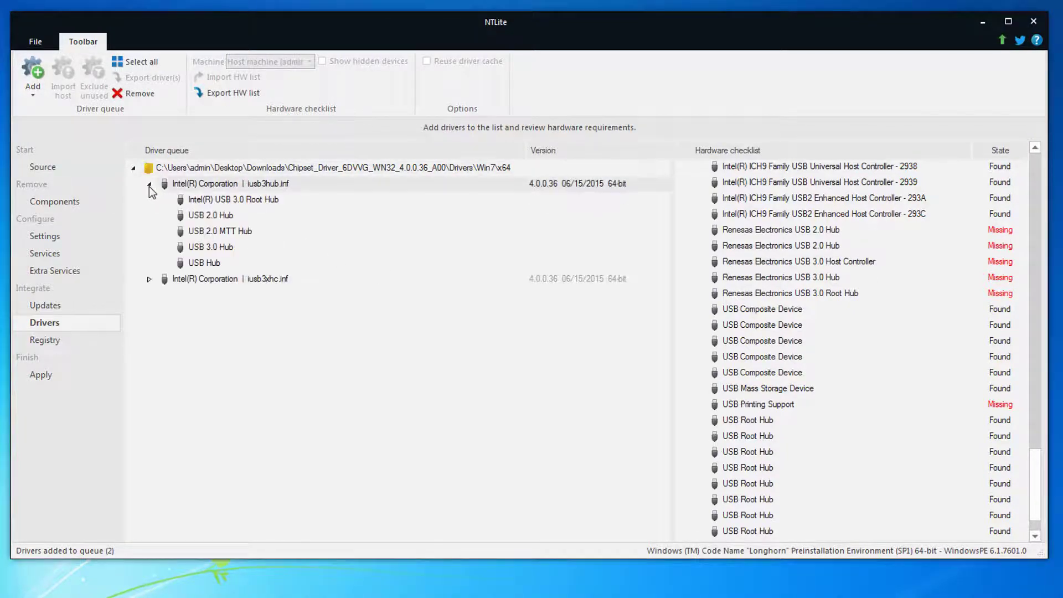
click(149, 279)
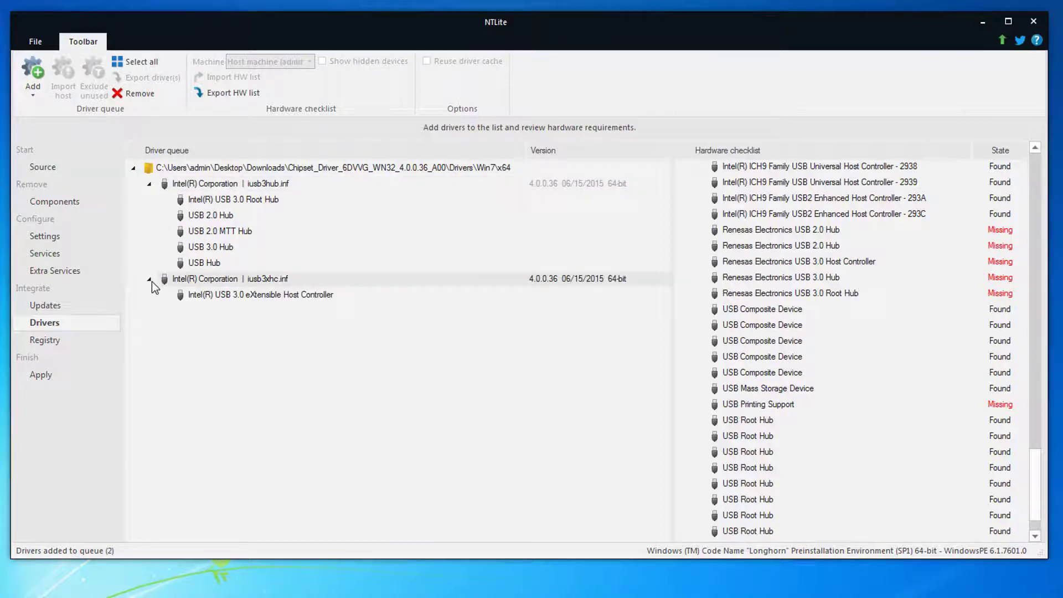
click(199, 301)
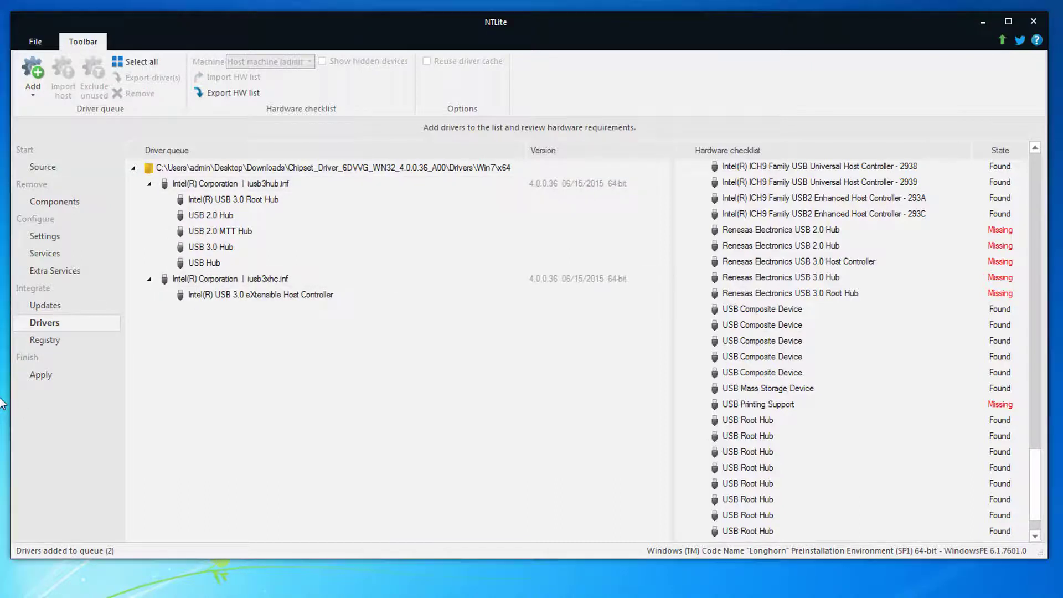
- Process and confirm the changes, then expand Integrate - Drivers to check both USB 3.0 drivers
click(40, 377)
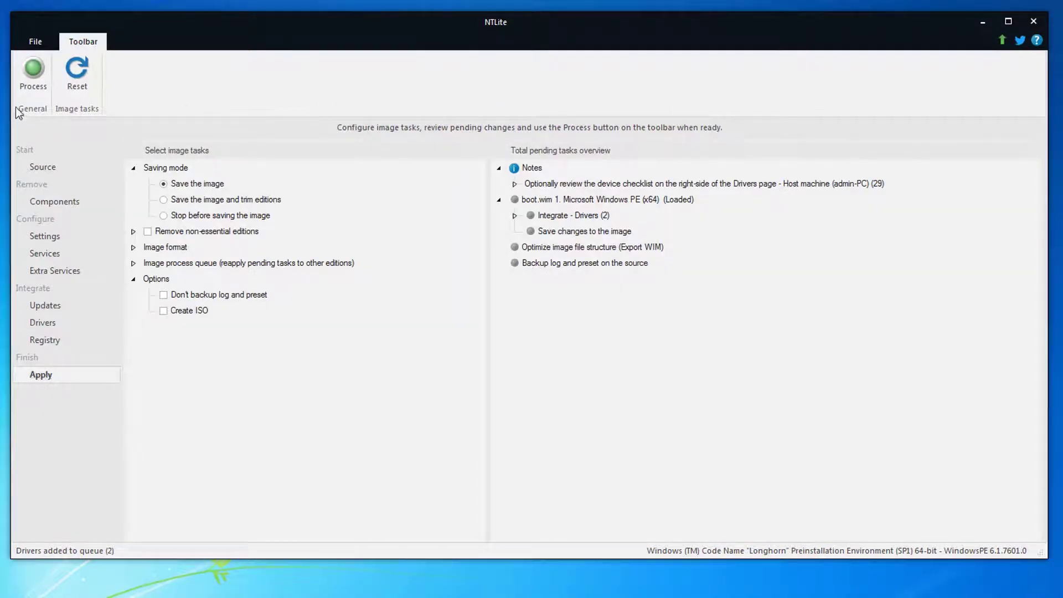
click(34, 83)
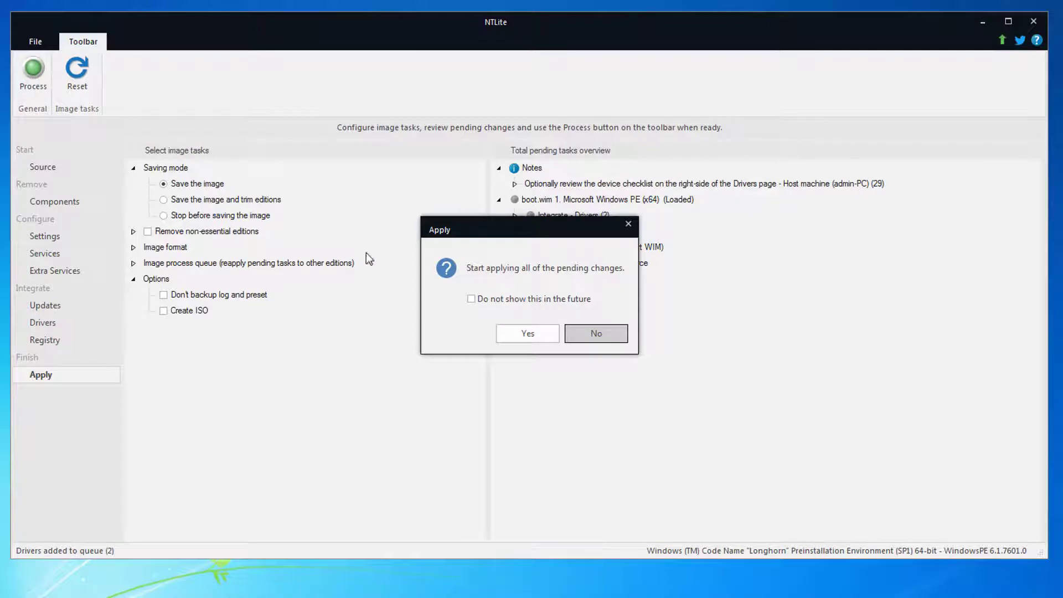
click(527, 334)
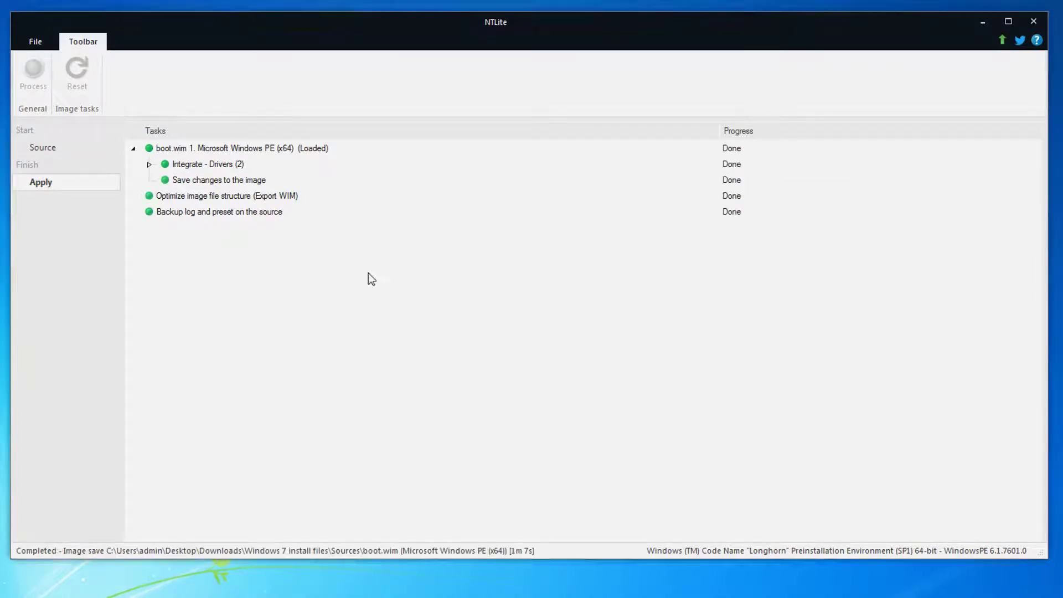
click(149, 164)
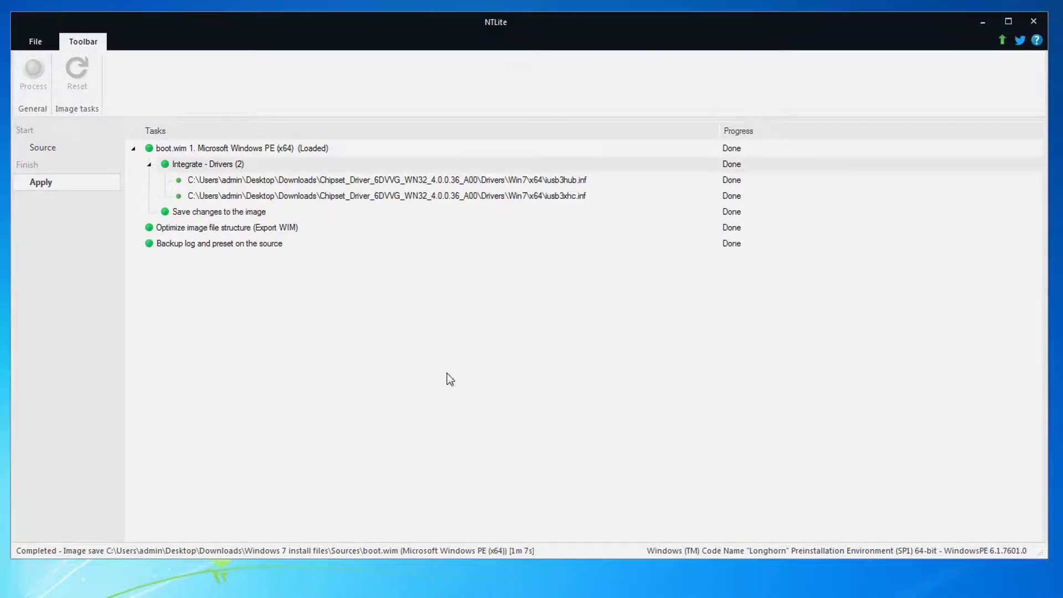
- Expand boot.wim and load image 2, Microsoft Windows Setup (x64), for editing
click(43, 147)
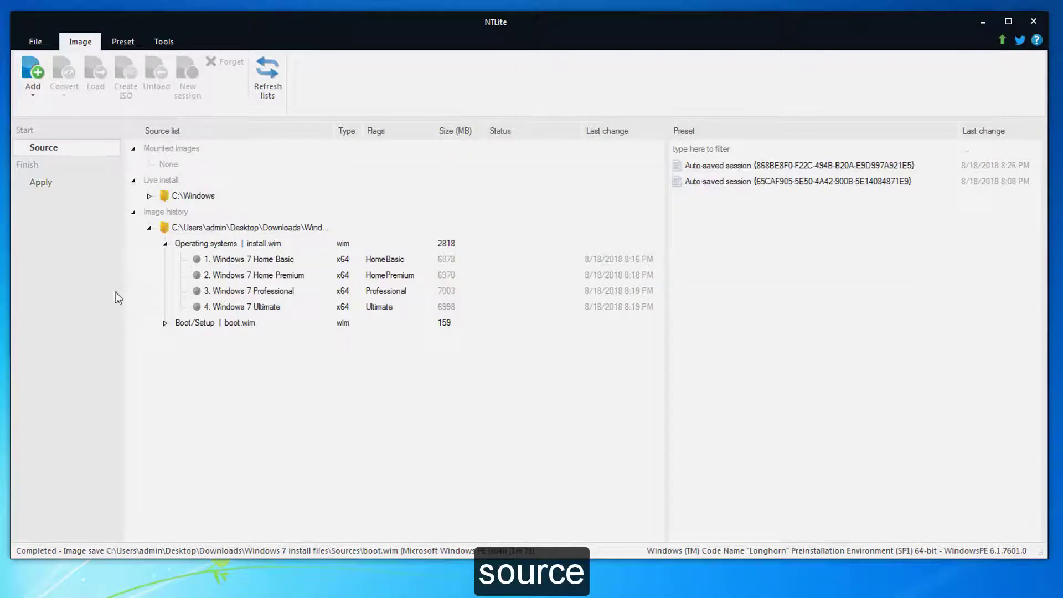
click(165, 323)
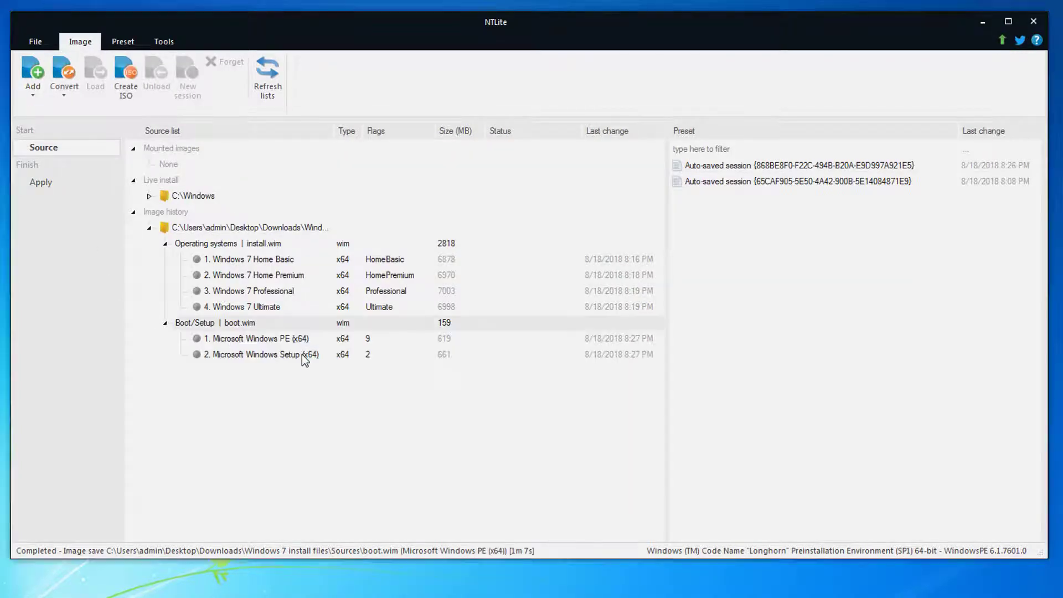
click(323, 355)
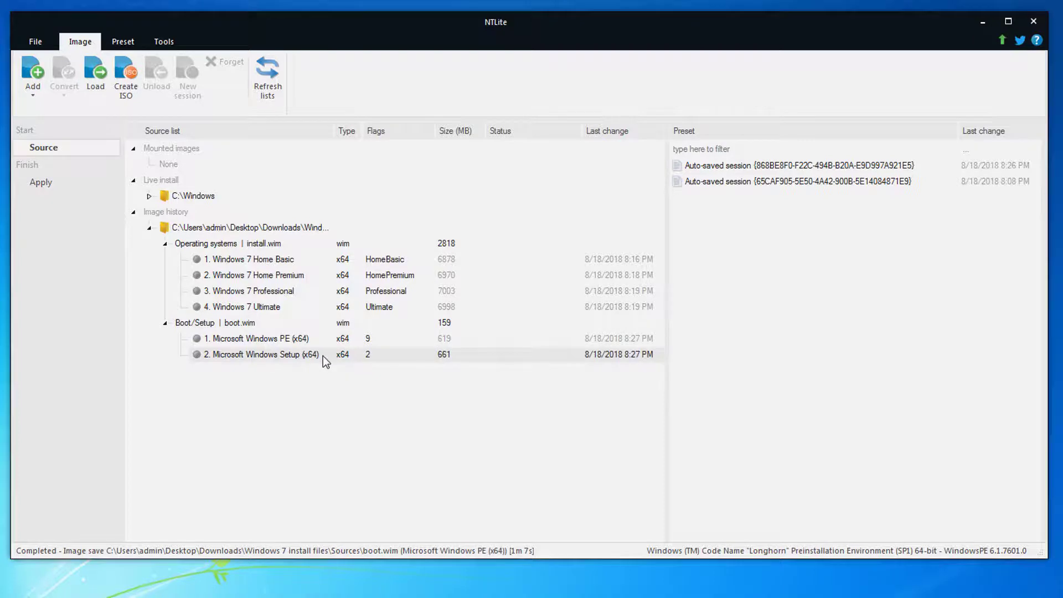
right_click(323, 357)
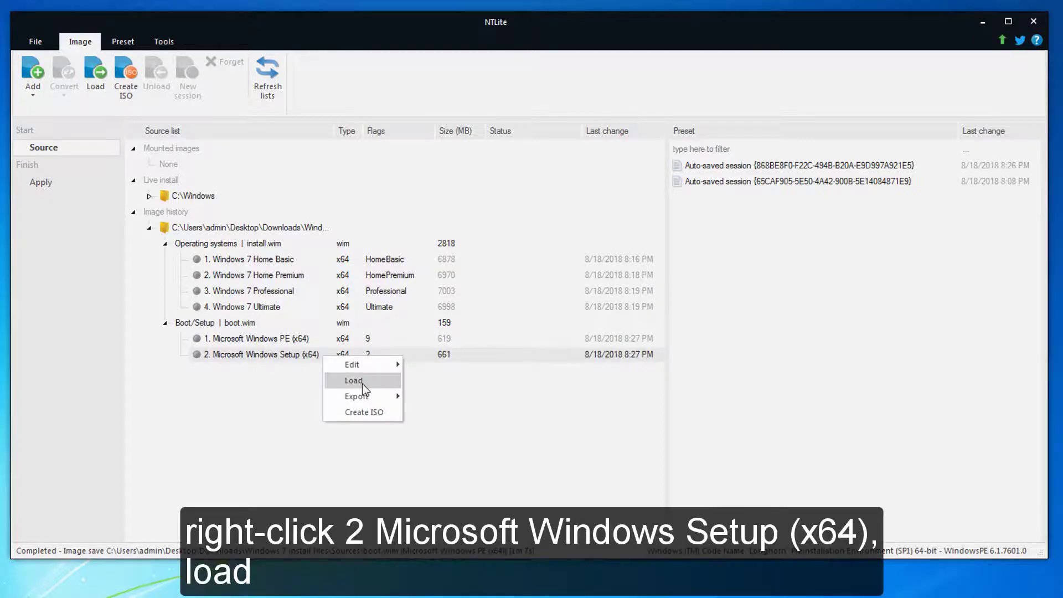
click(354, 381)
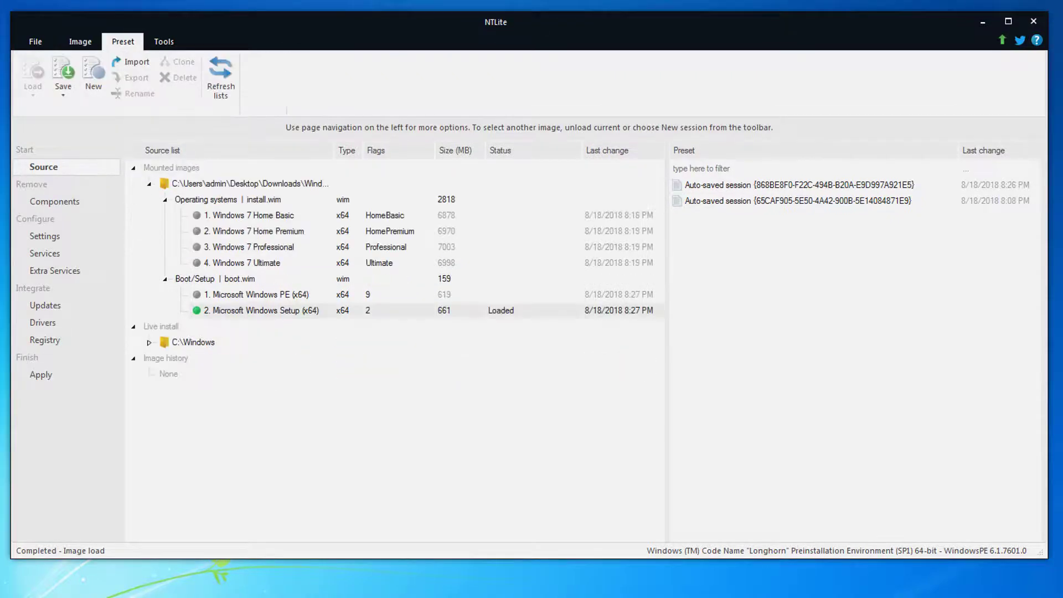
- Queue the chipset Win7\x64 folder's drivers and expand iusb3hub.inf to review supported devices
click(46, 322)
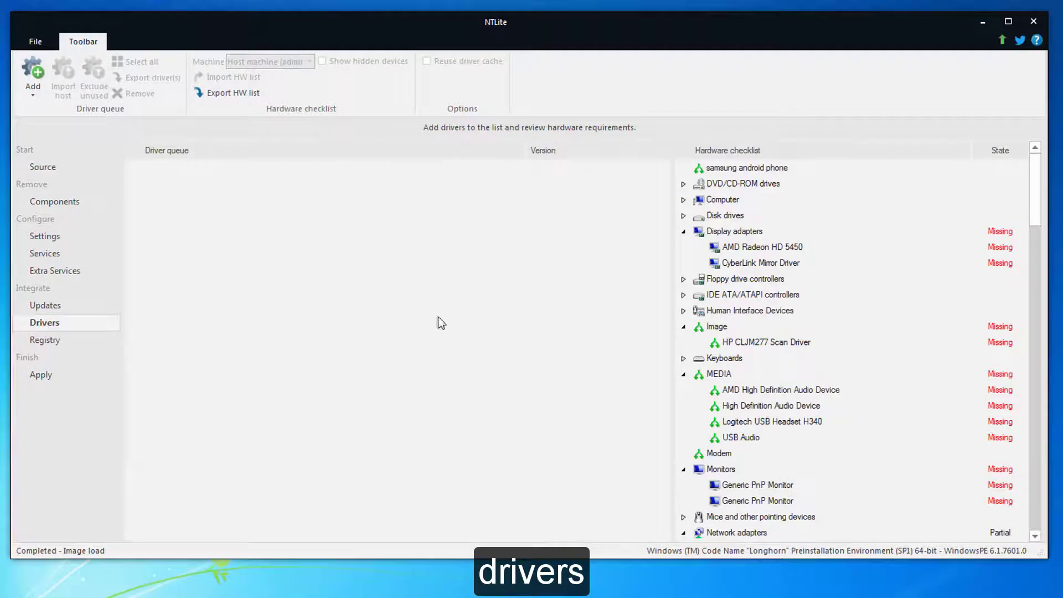
drag(1038, 179, 1024, 474)
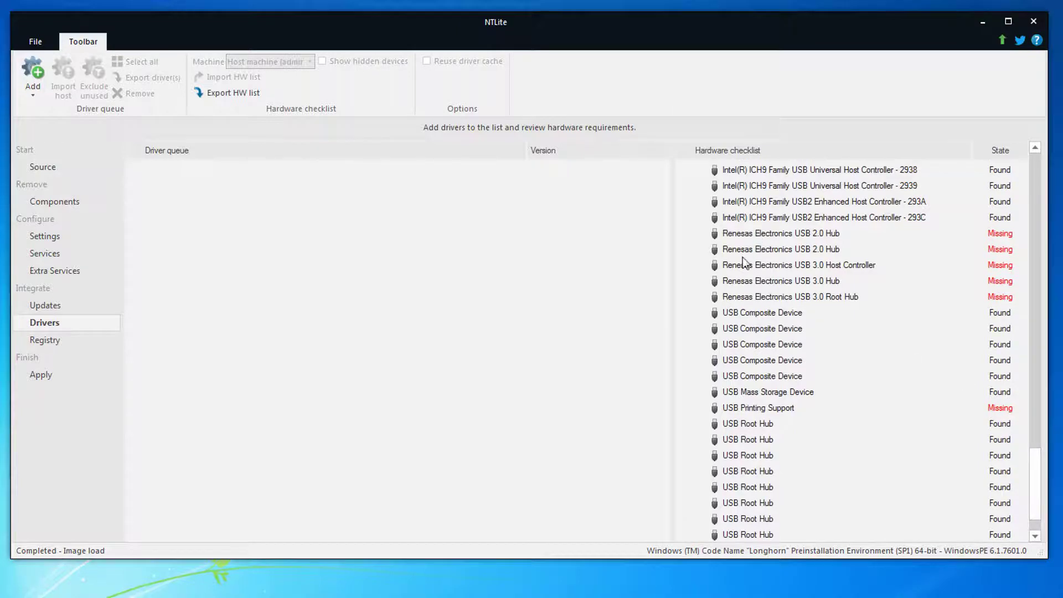
click(32, 97)
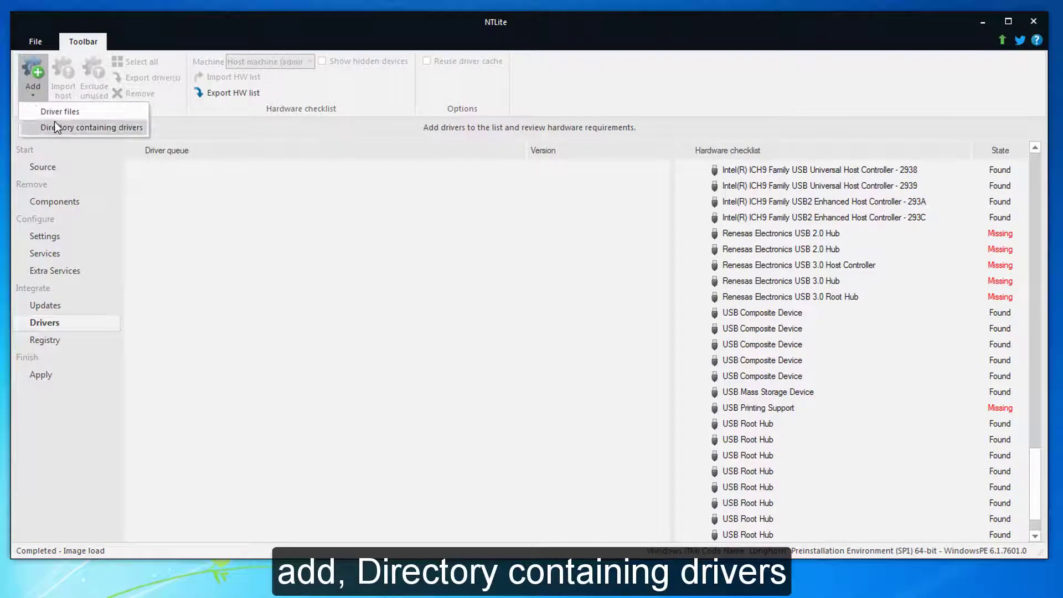
click(137, 132)
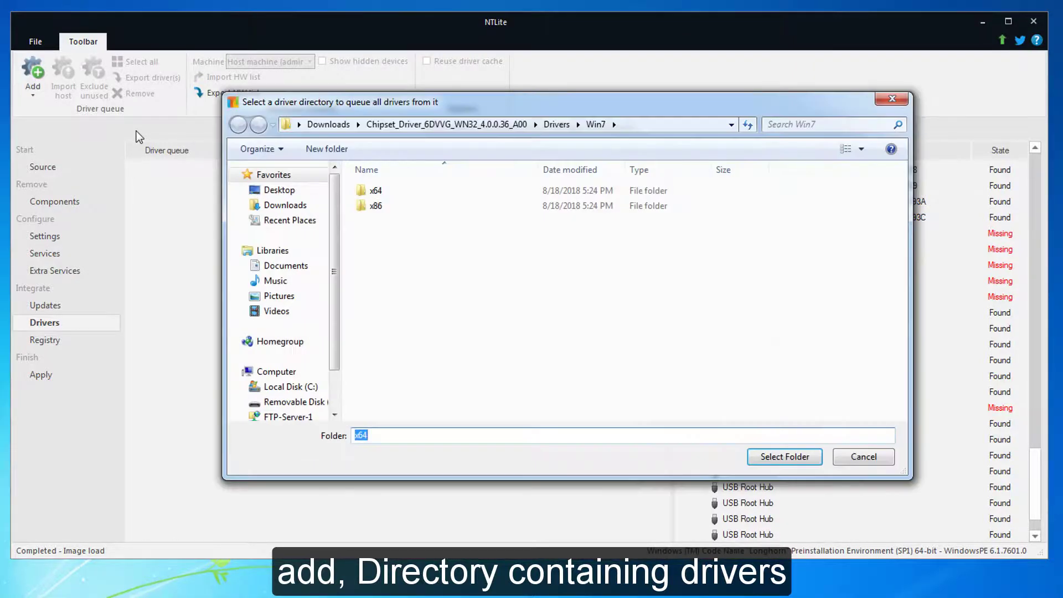
click(407, 191)
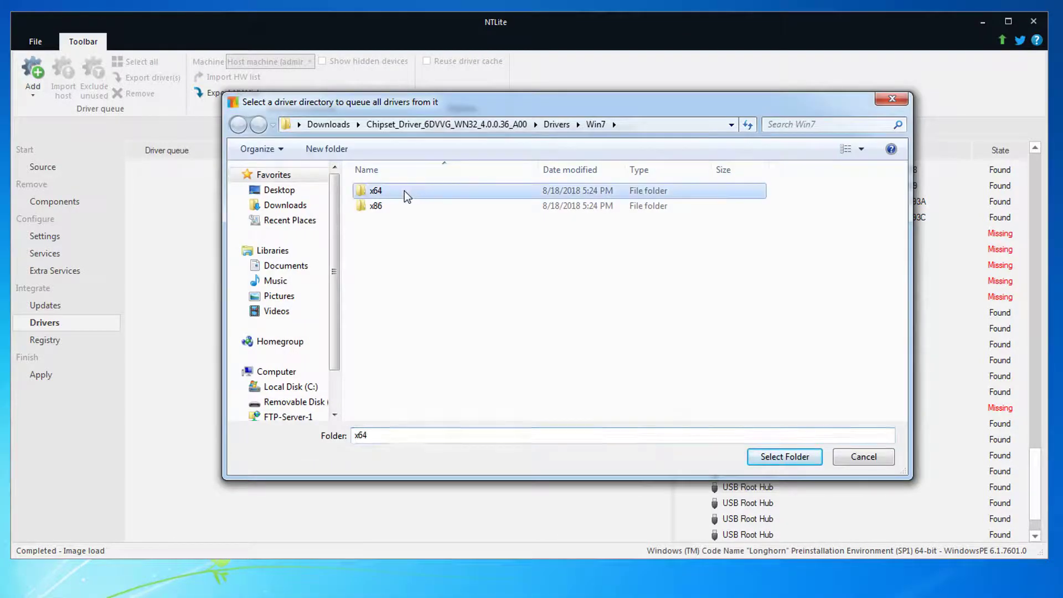
double_click(404, 191)
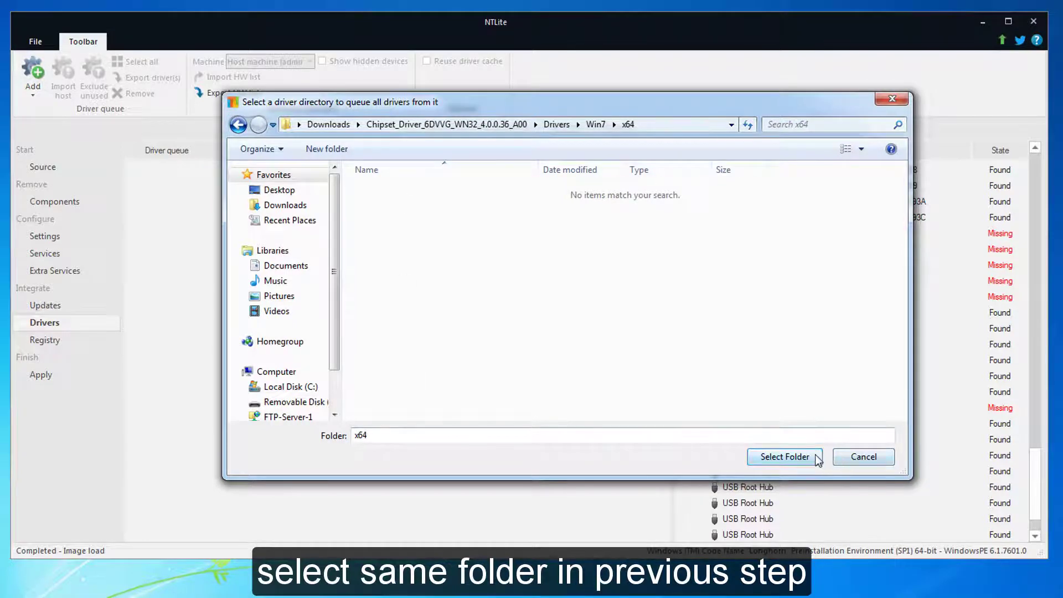
click(785, 457)
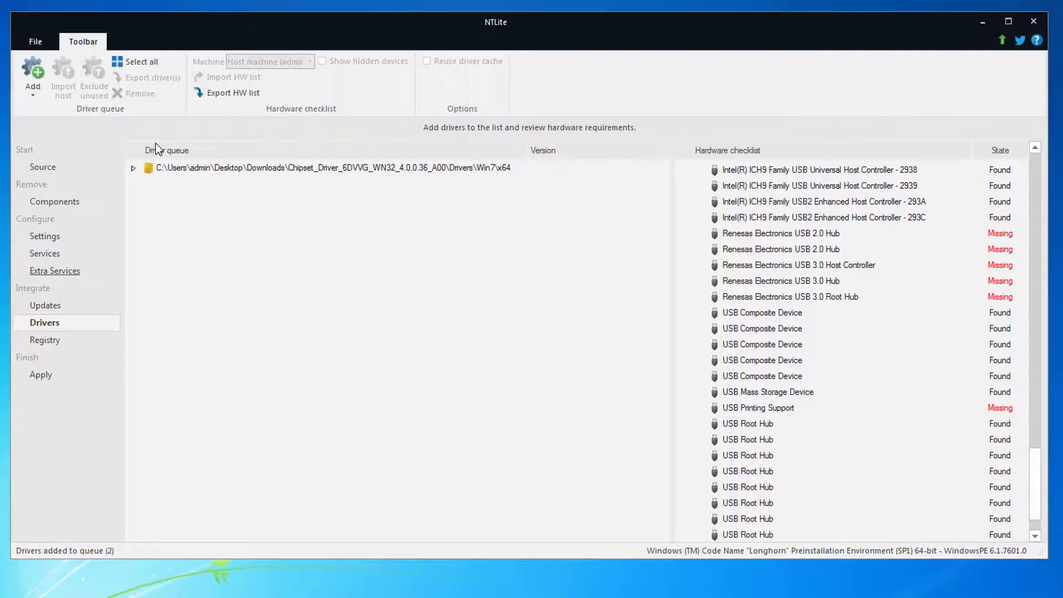
click(138, 169)
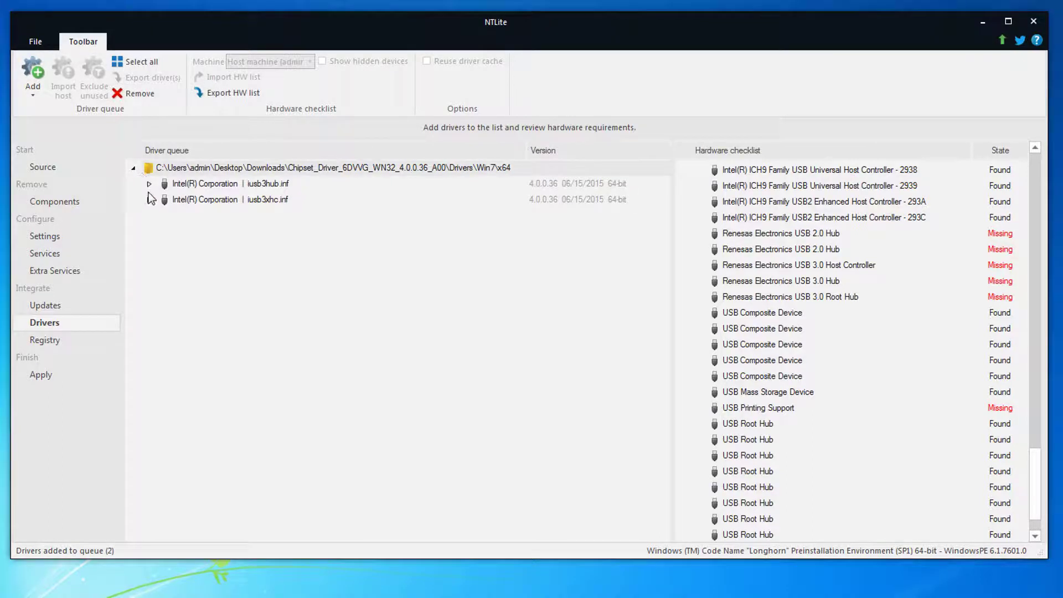
click(148, 186)
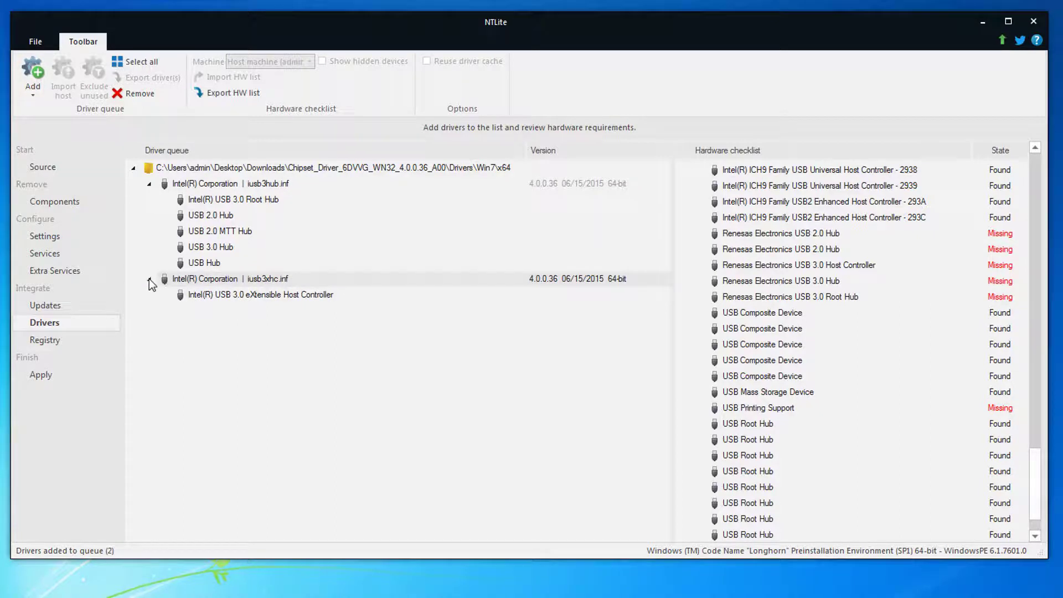
- Process and confirm the changes for Windows Setup (x64), then review the integrated drivers task
click(41, 376)
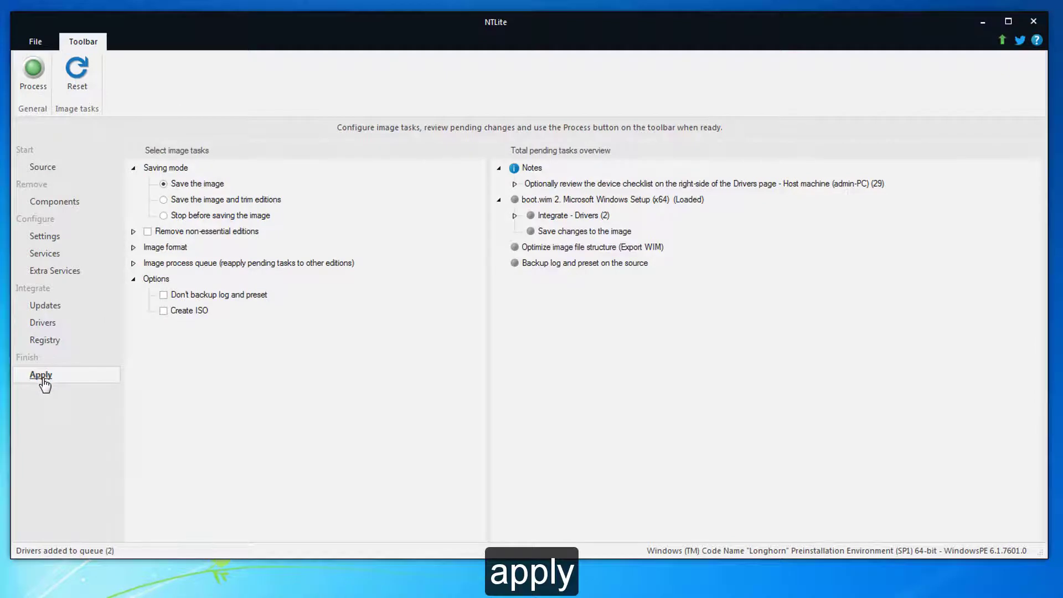
click(34, 83)
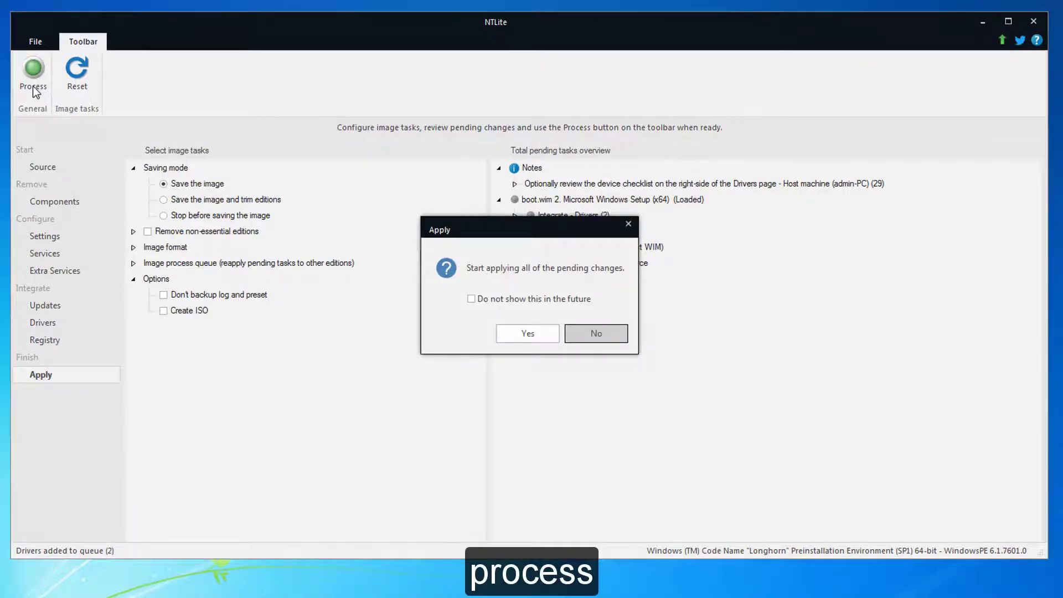
click(536, 334)
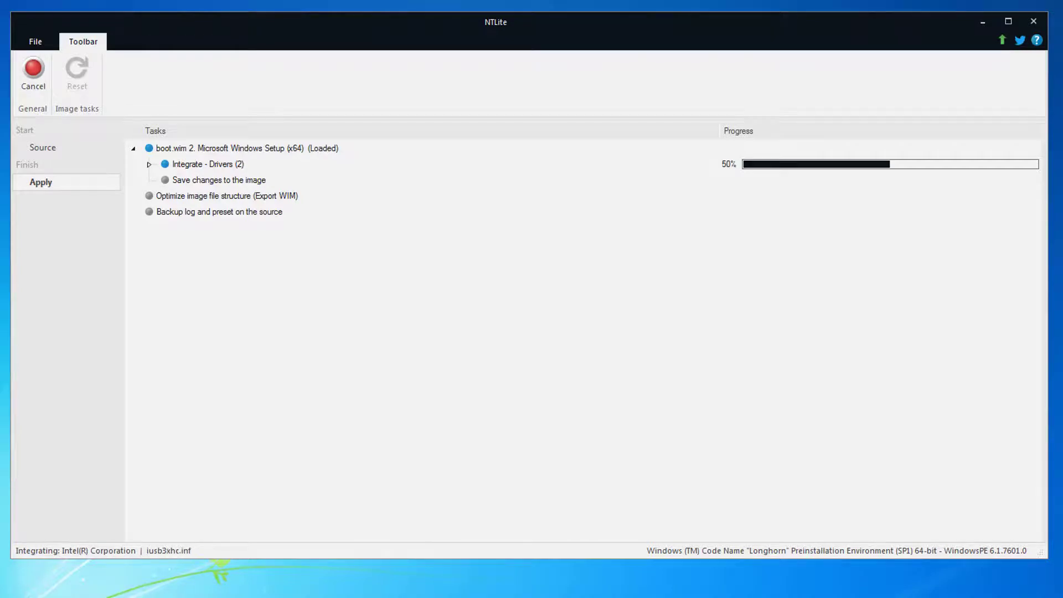
click(149, 164)
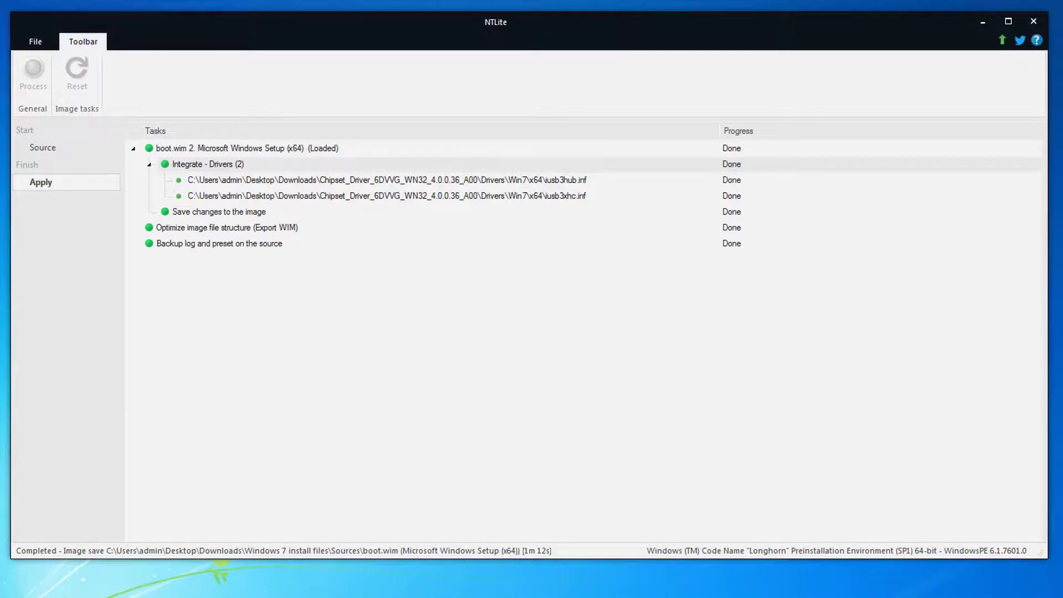
- Create an ISO from Windows 7 Professional saved as 'Windows 7 Pro 64-Bit SP1' in Downloads
click(49, 155)
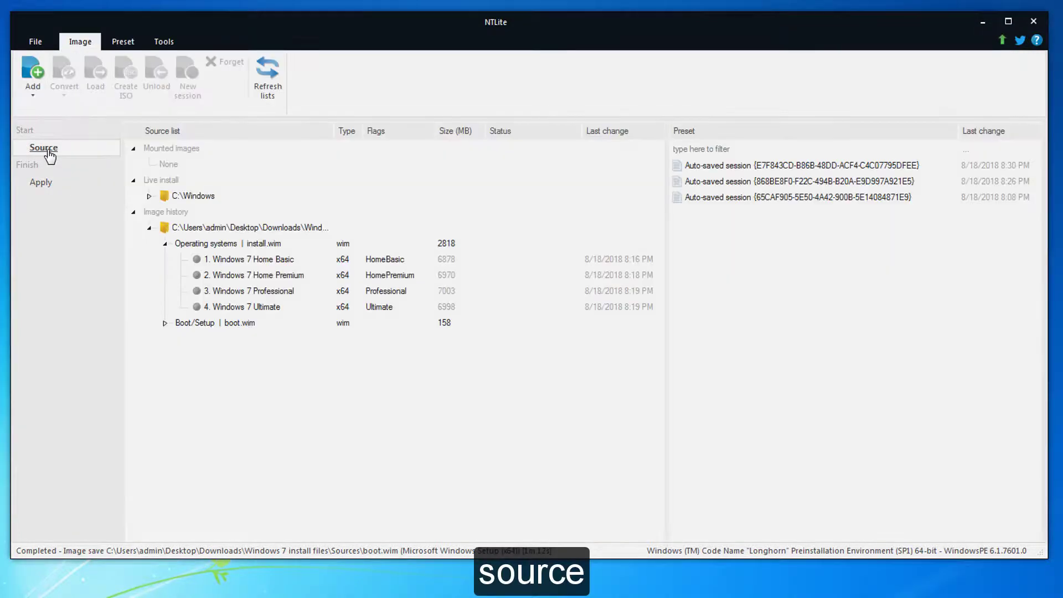
click(283, 294)
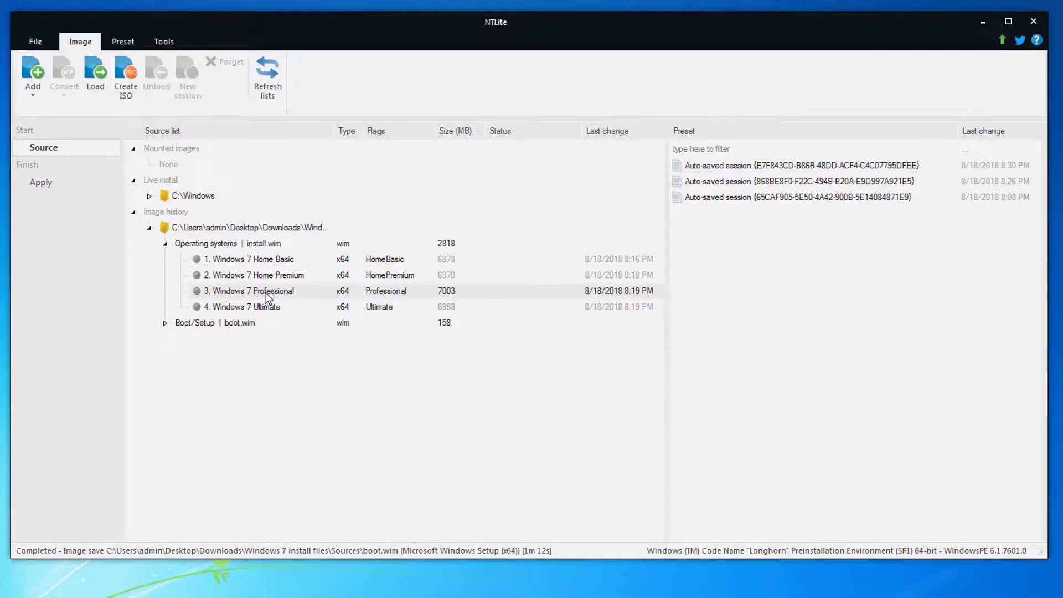
click(125, 99)
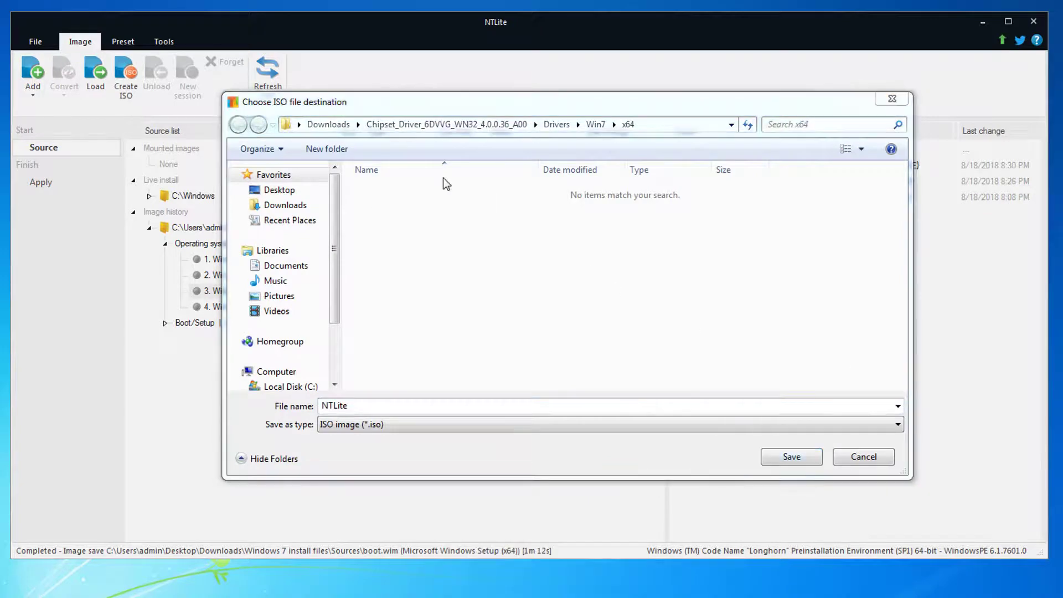
click(335, 125)
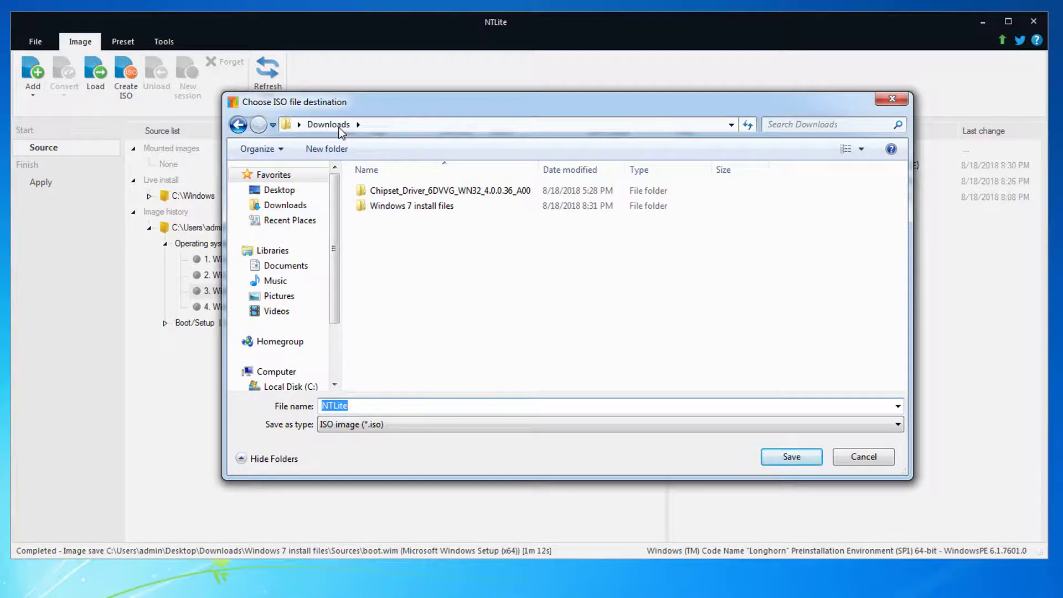
double_click(379, 207)
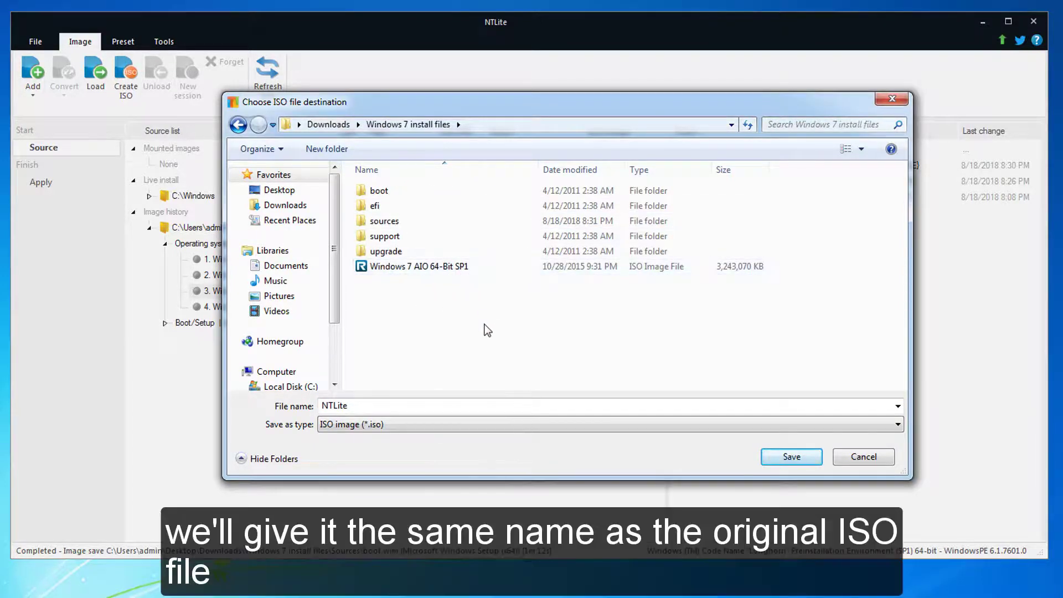
click(238, 124)
double_click(413, 407)
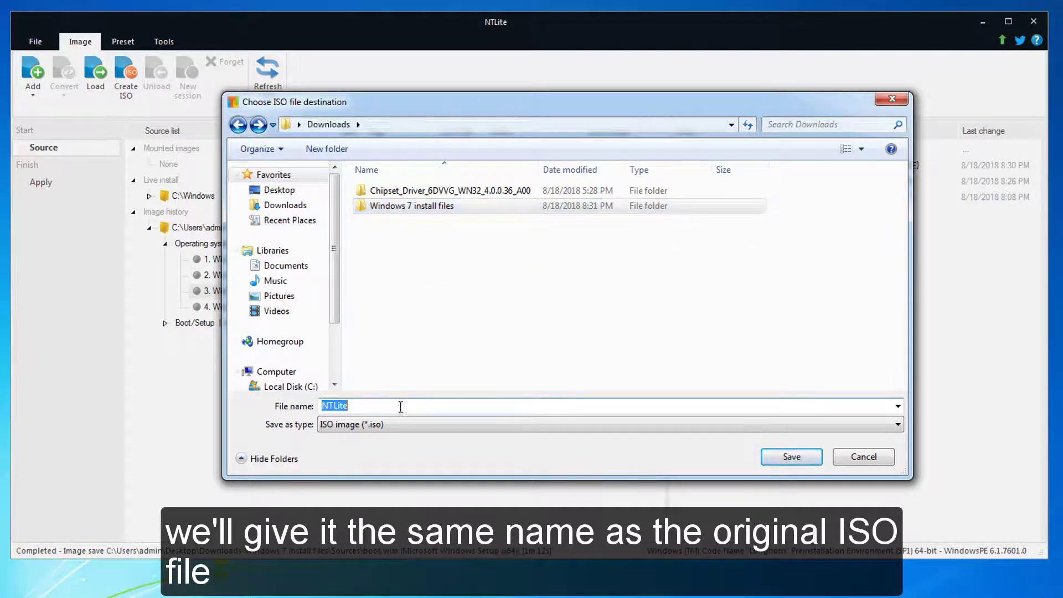
text(Windows 7 Pro 64-Bit SP1)
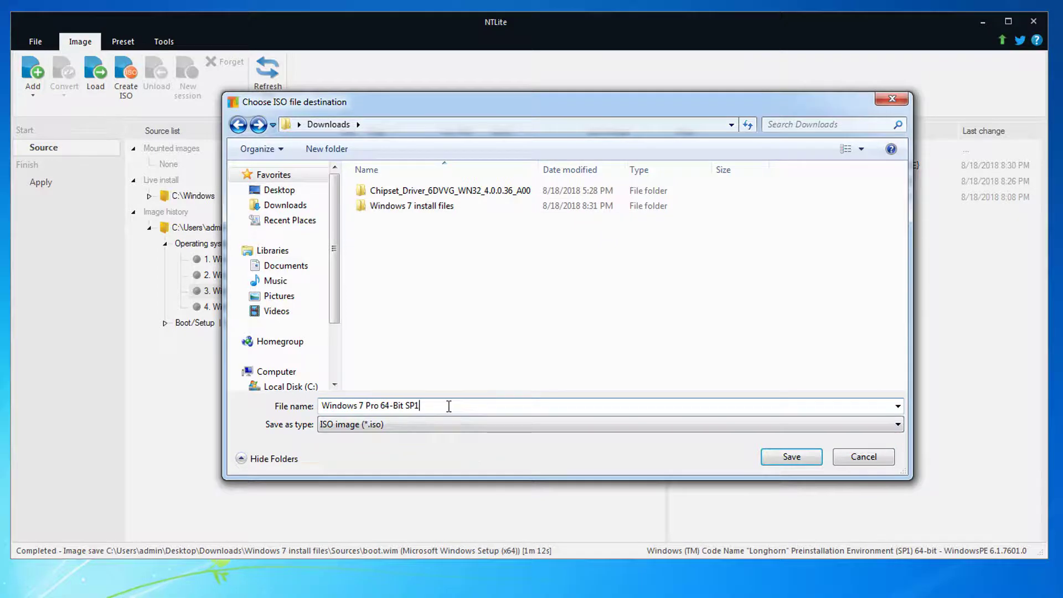
click(801, 457)
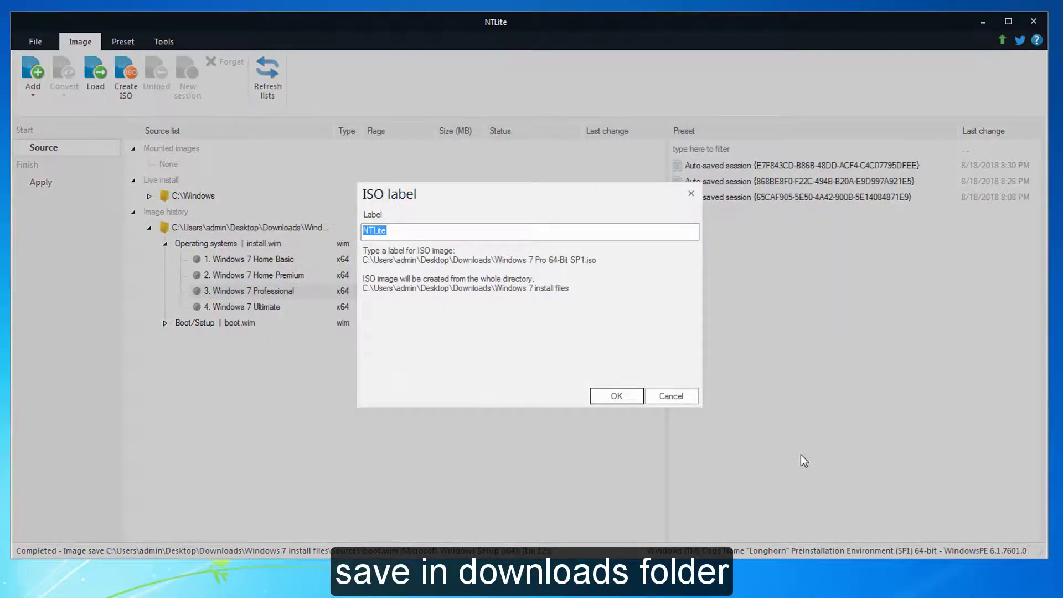
- Set the ISO label to 'Windows 7 Pro 64-Bit SP1' and build the ISO
text(Windows 7 Pro 64-Bit SP1)
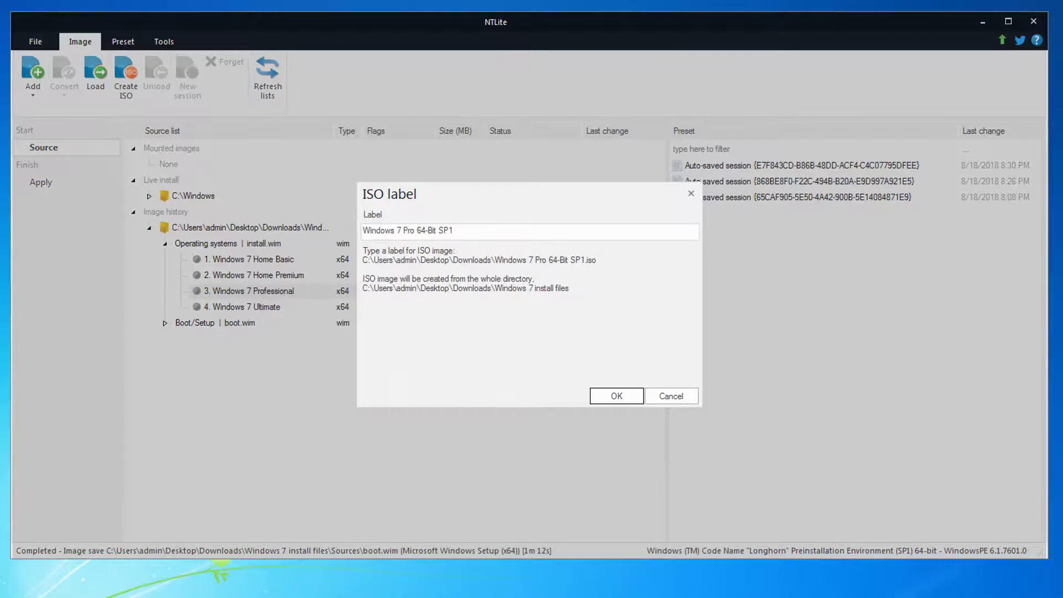
click(633, 395)
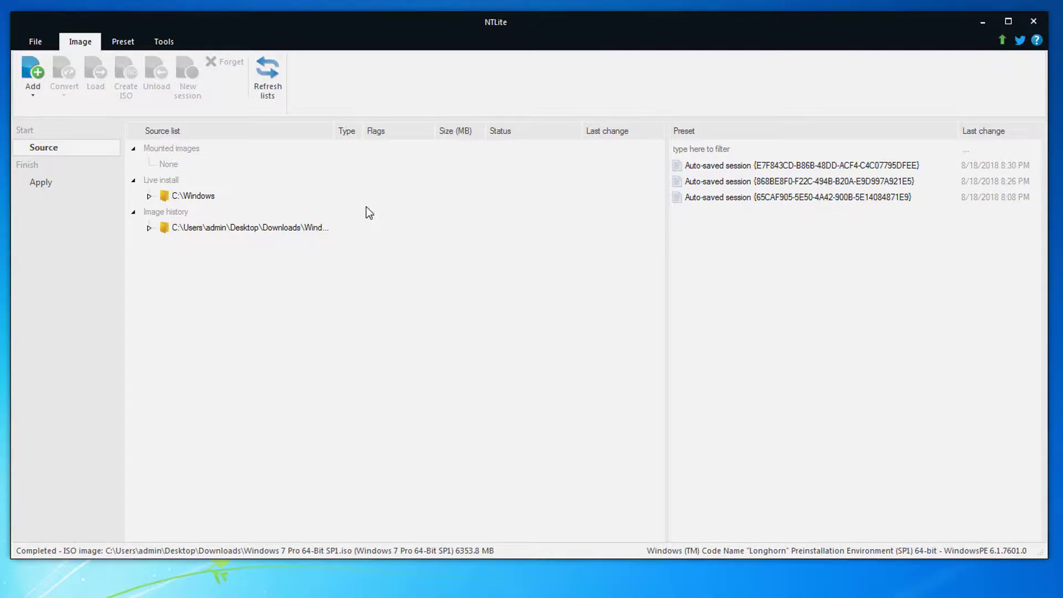
drag(334, 135, 374, 133)
double_click(166, 228)
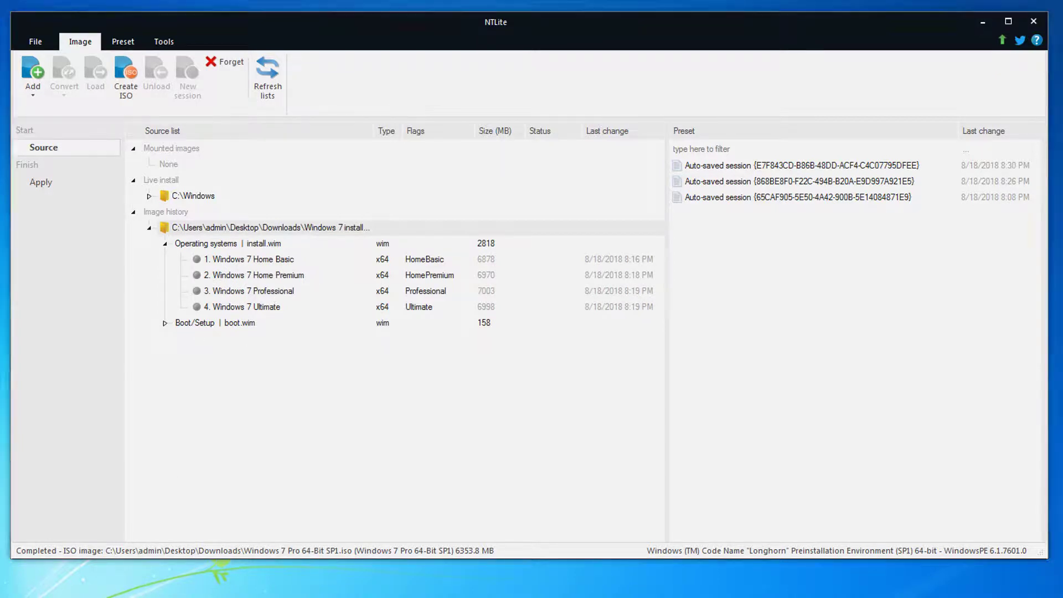
- Confirm the 6.20 GB Windows 7 Pro 64-Bit SP1 ISO is in the Downloads folder
click(120, 596)
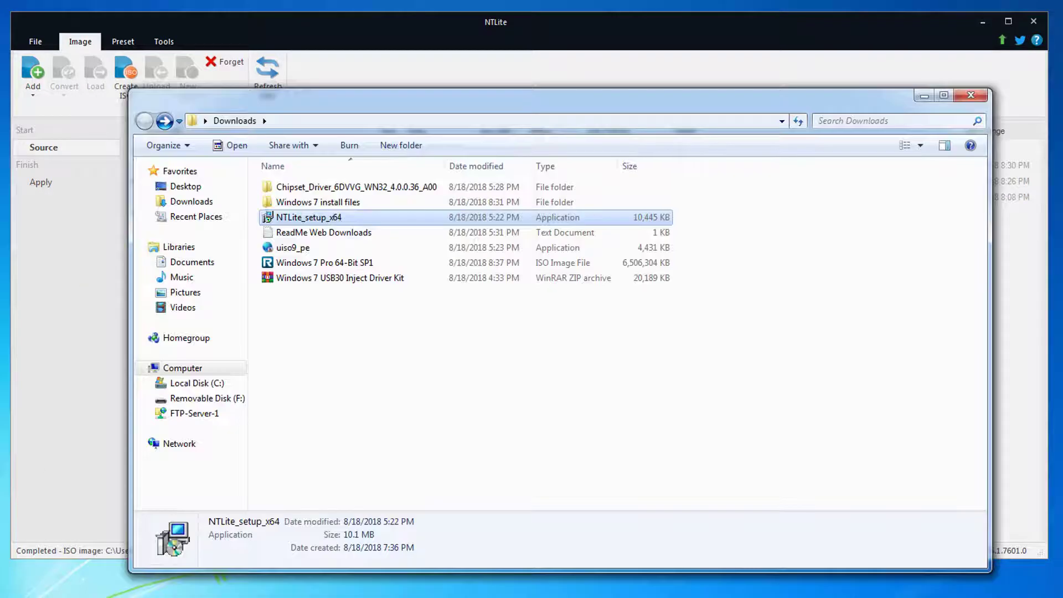
click(323, 264)
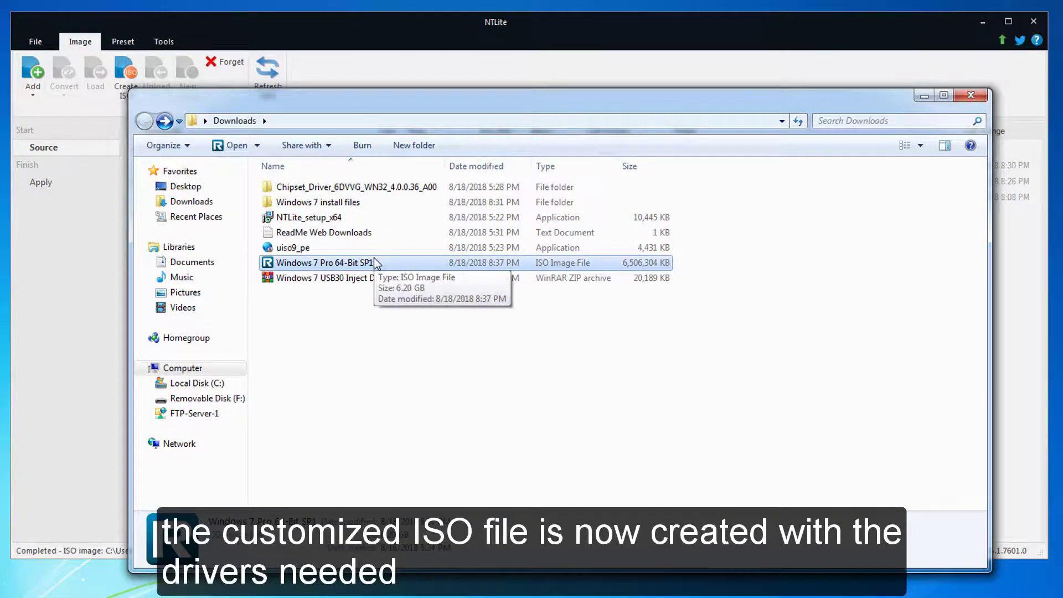
click(466, 385)
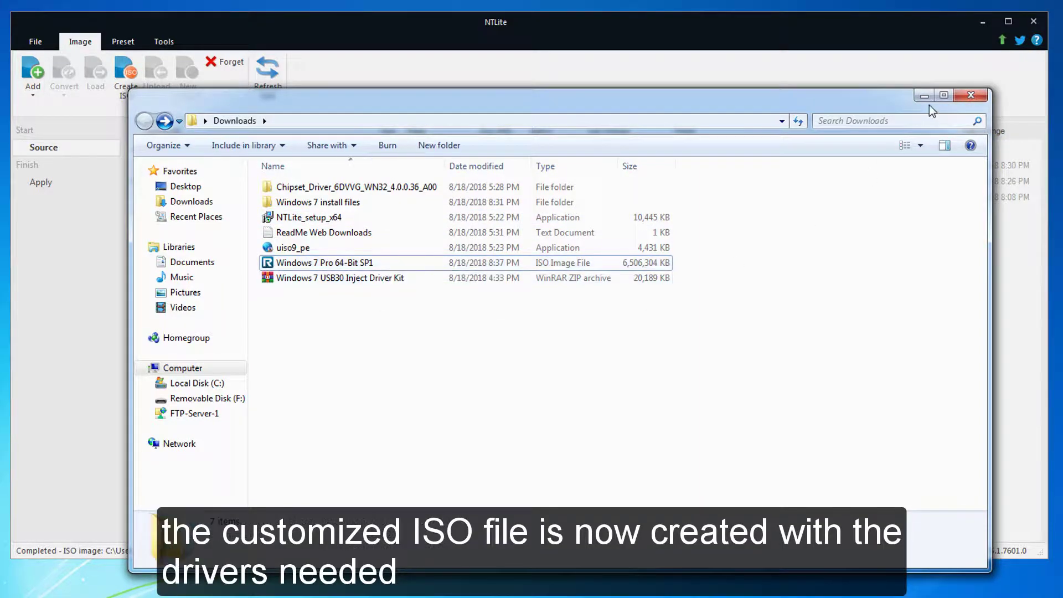
- Close the Downloads Explorer window and NTLite, returning to the desktop
click(925, 97)
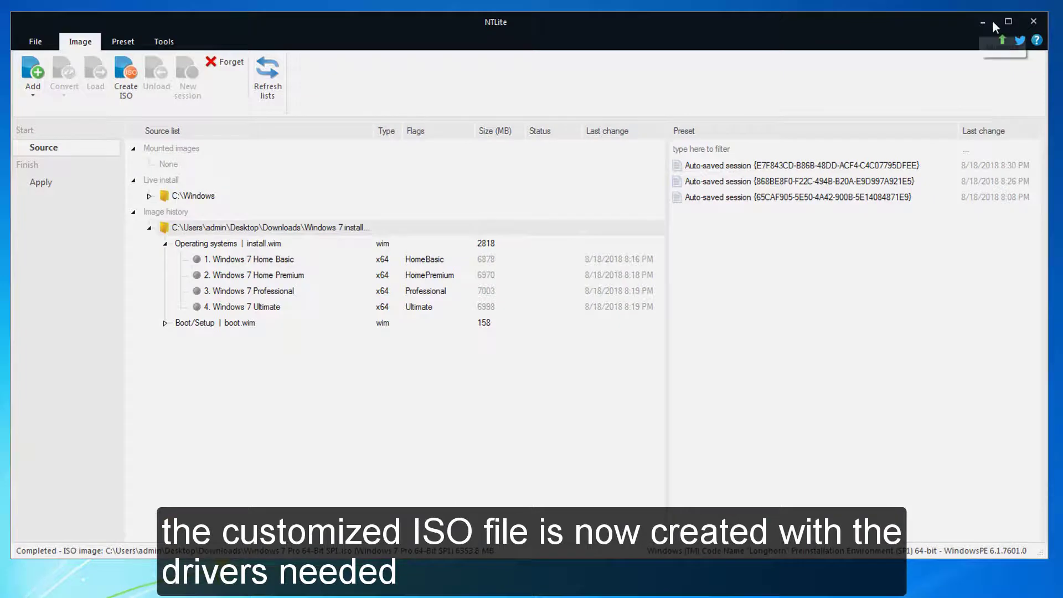
click(1033, 22)
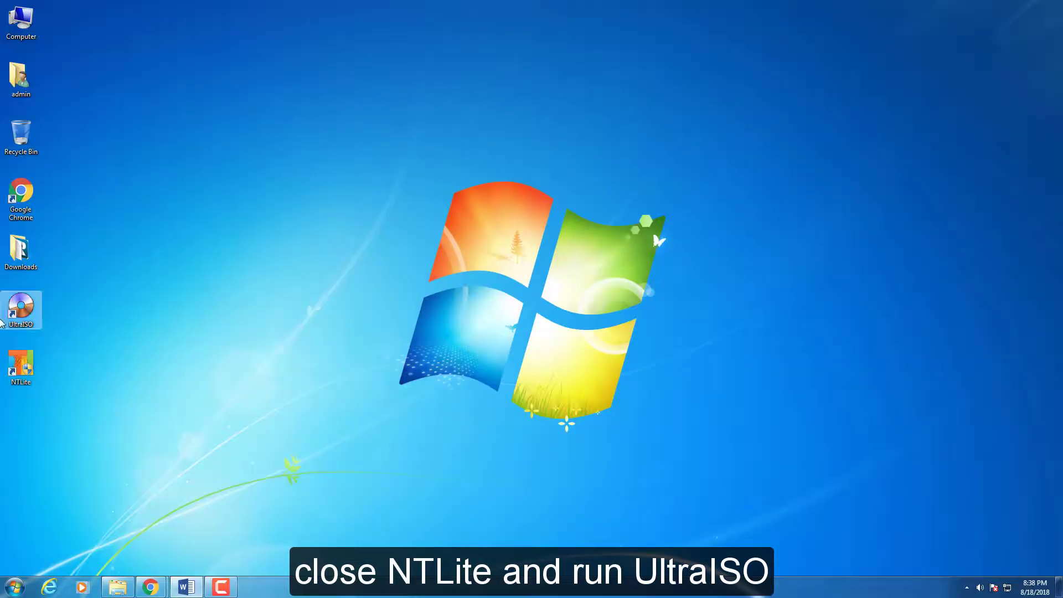
click(28, 316)
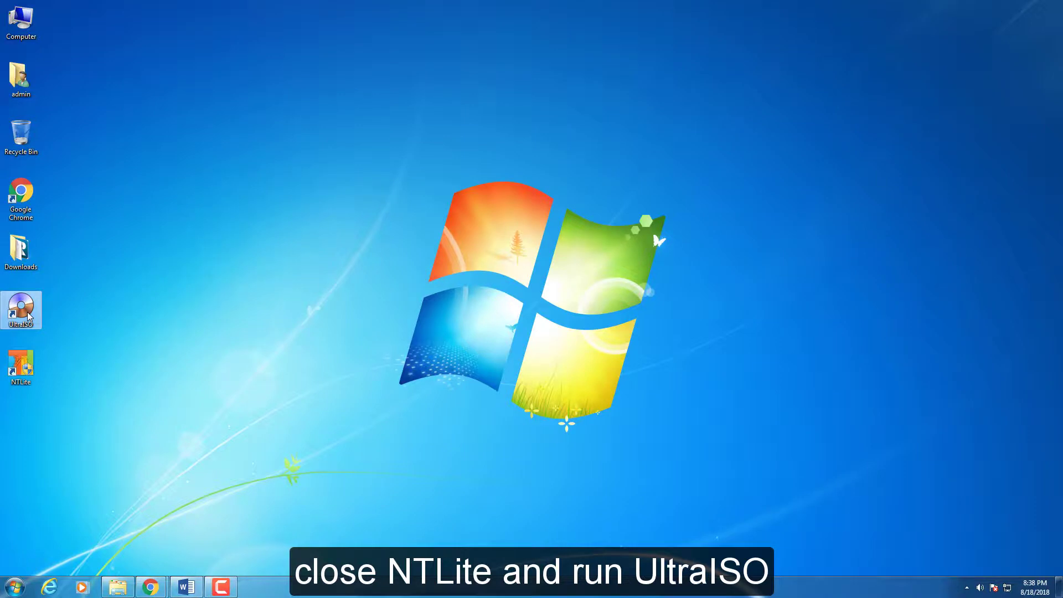
- Launch UltraISO in trial mode and open Desktop > Downloads > Windows 7 Pro 64-Bit SP1.iso
double_click(28, 315)
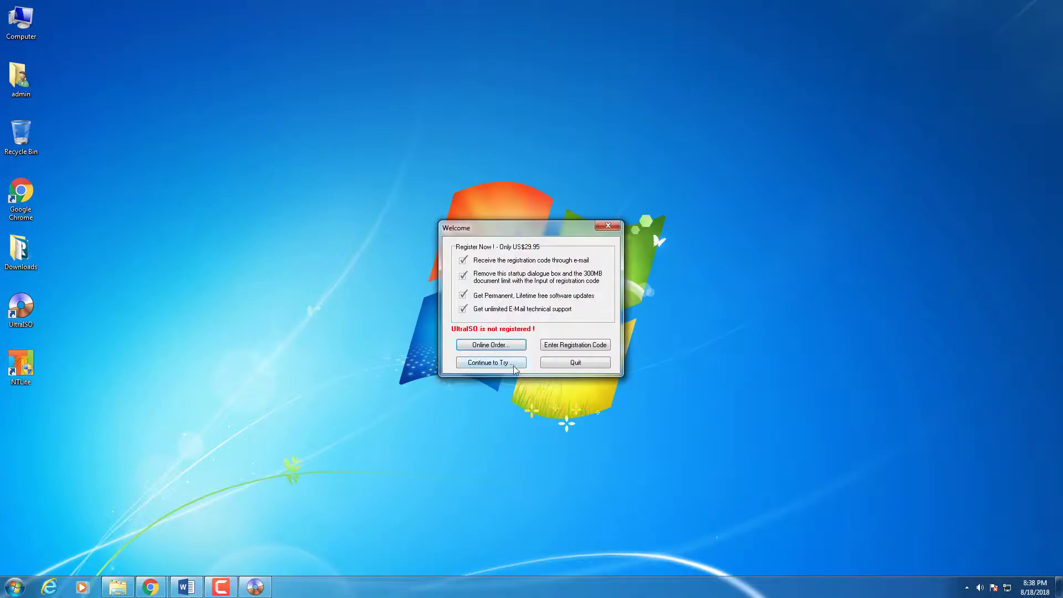
click(513, 365)
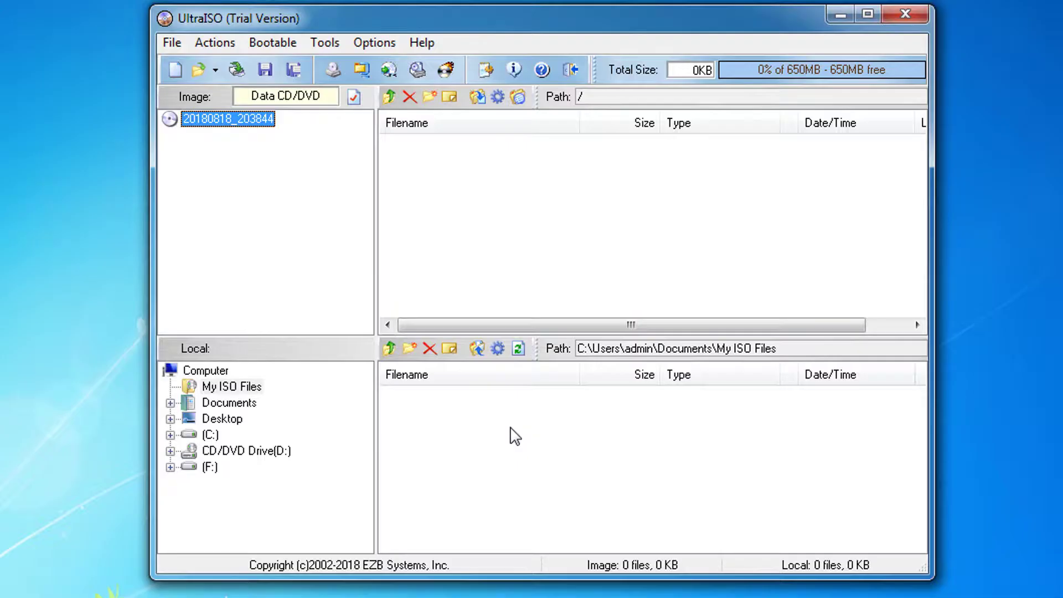
click(172, 43)
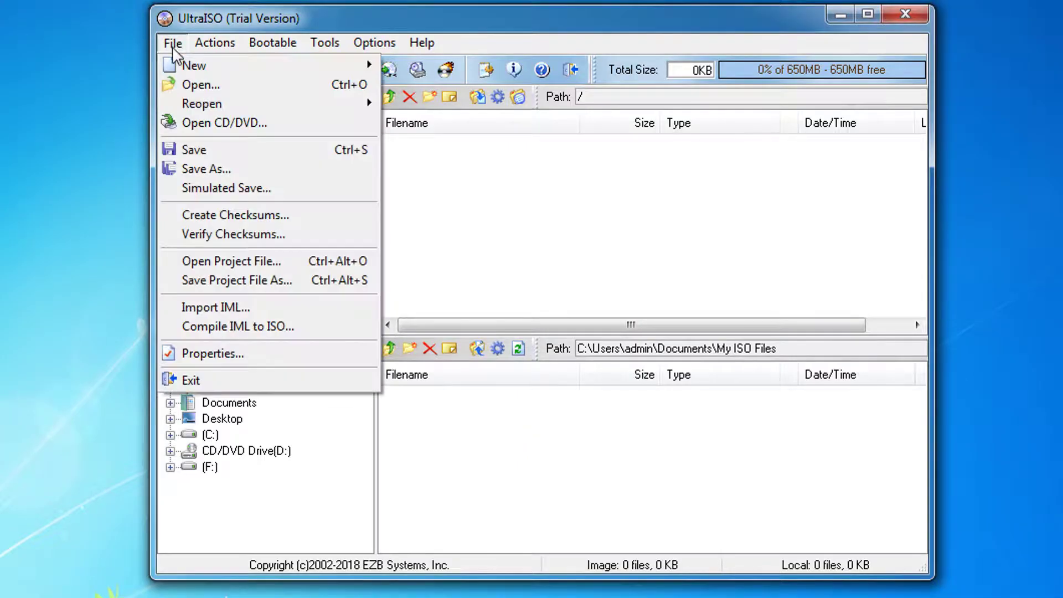
click(180, 84)
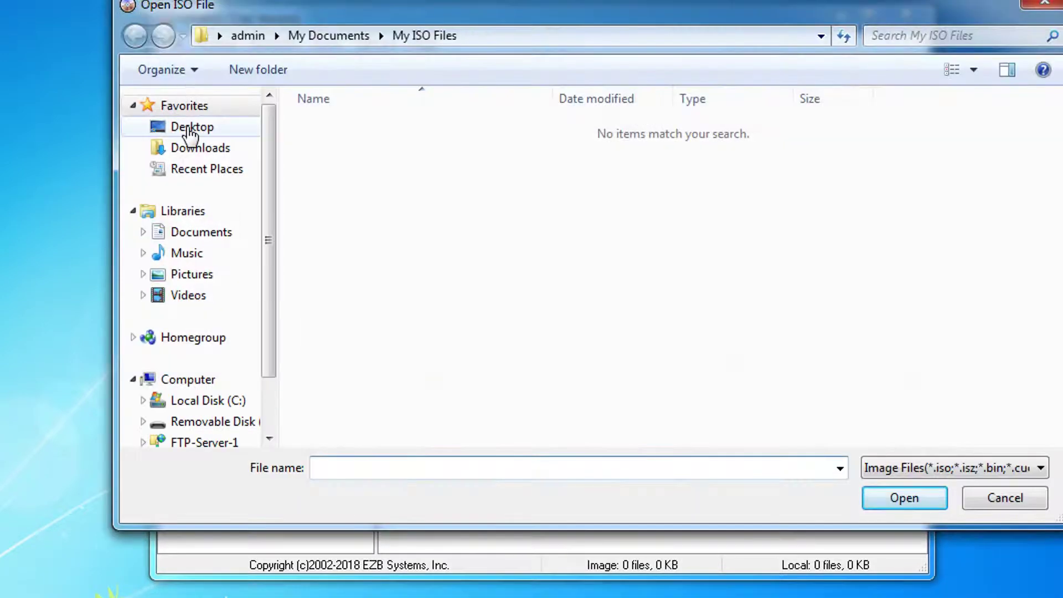
click(190, 131)
click(813, 167)
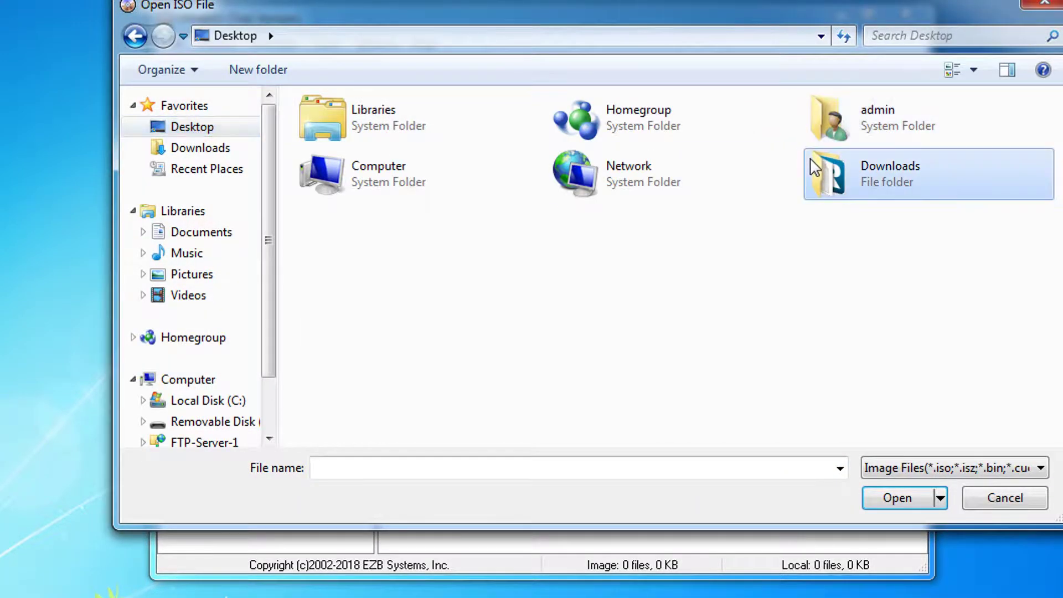
double_click(814, 168)
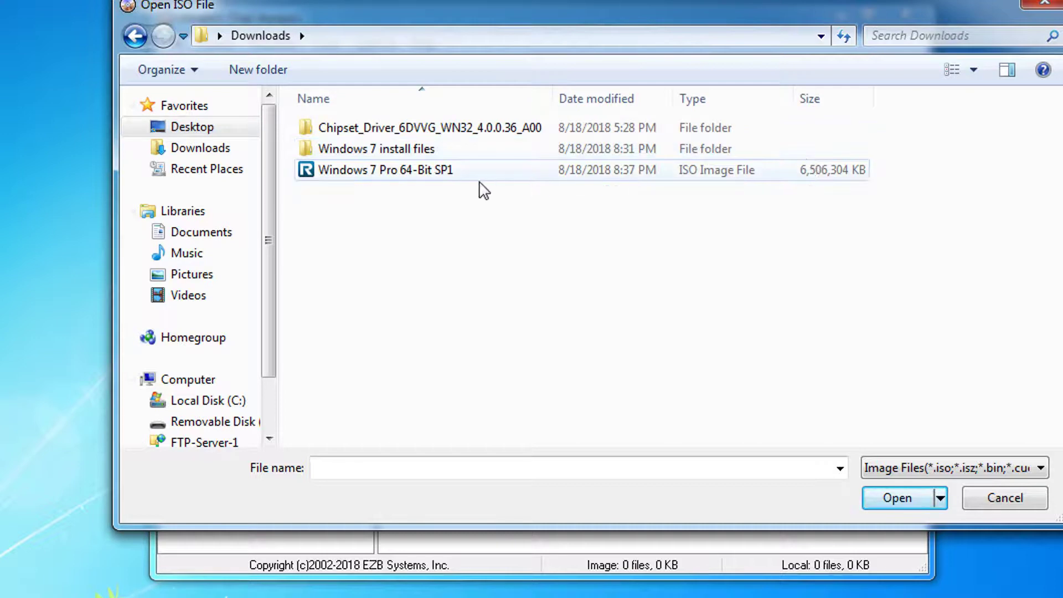
click(349, 173)
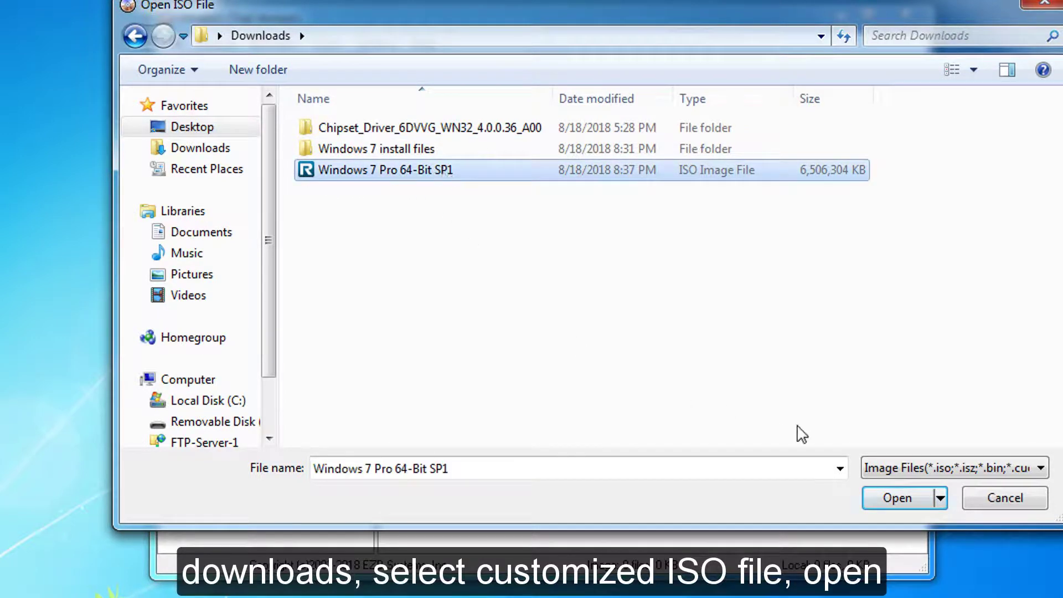
click(903, 498)
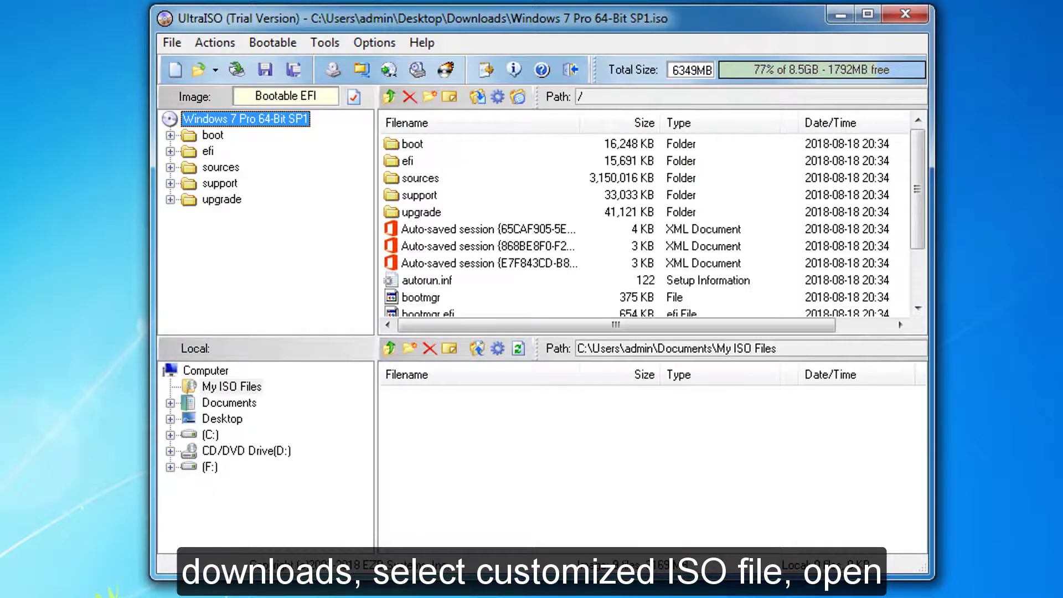
- Write the Windows 7 Pro 64-Bit SP1 image to the 30 GB SanDisk F: drive, confirming the erase warning
click(262, 44)
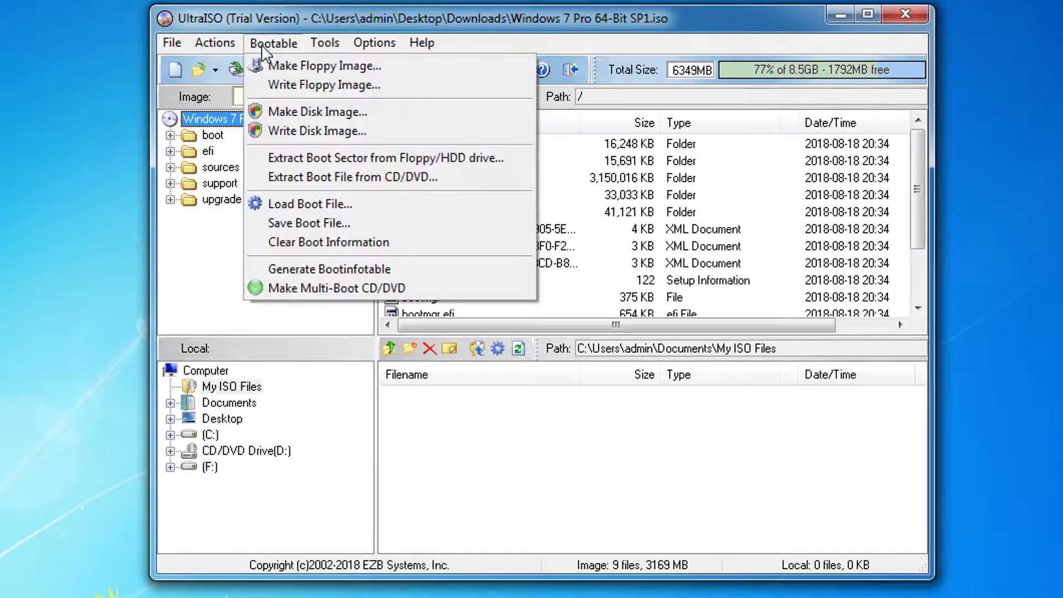
click(370, 130)
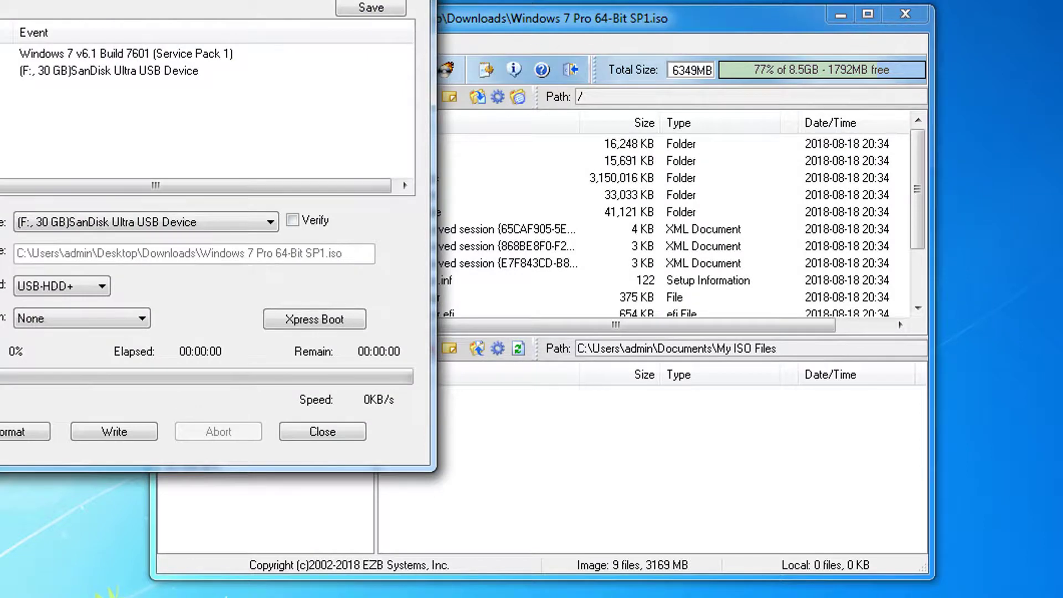
drag(307, 1, 689, 45)
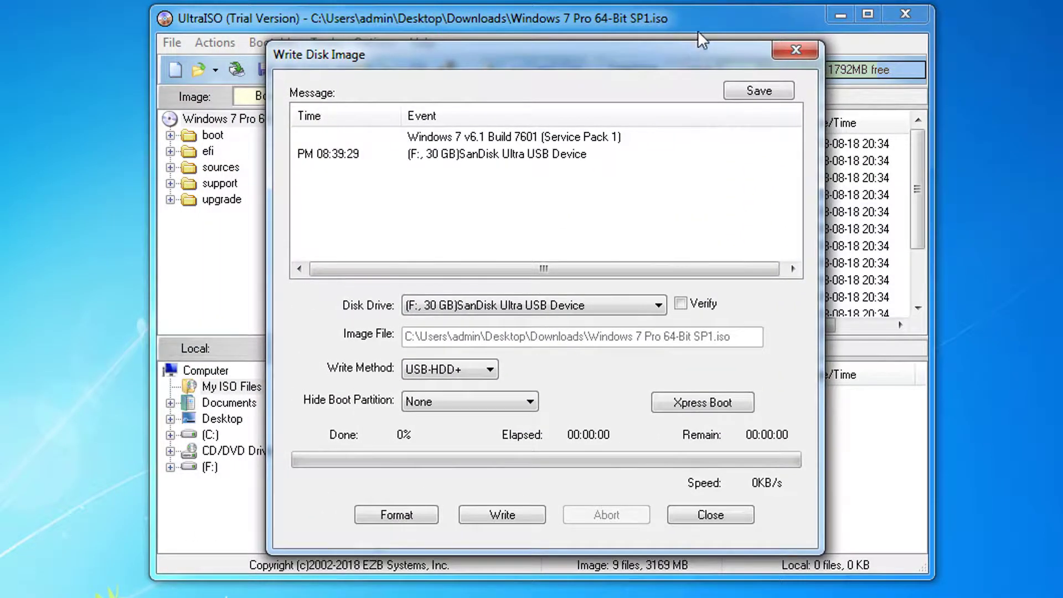
click(626, 302)
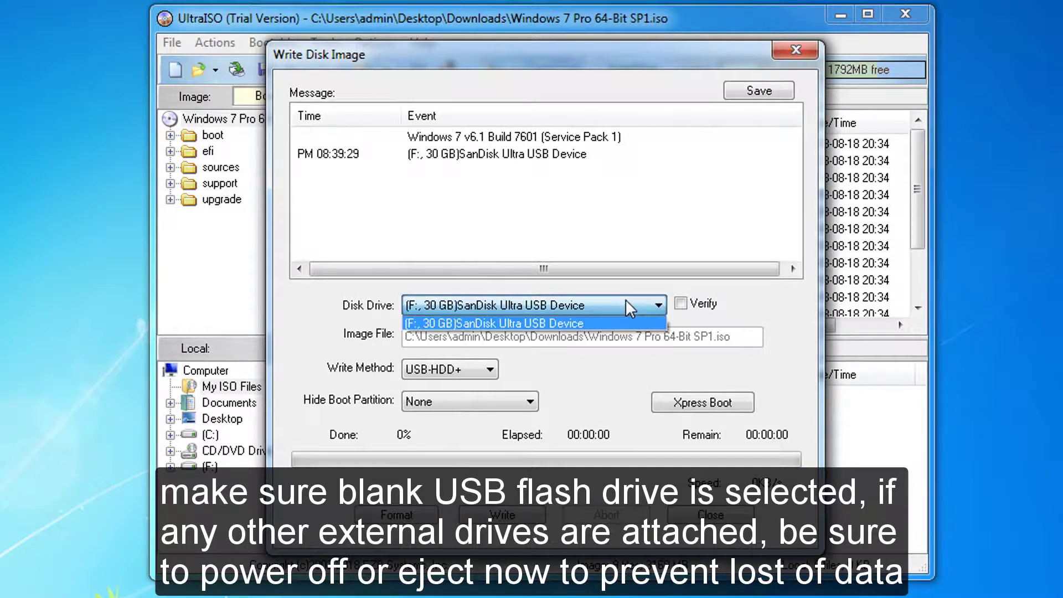
click(626, 299)
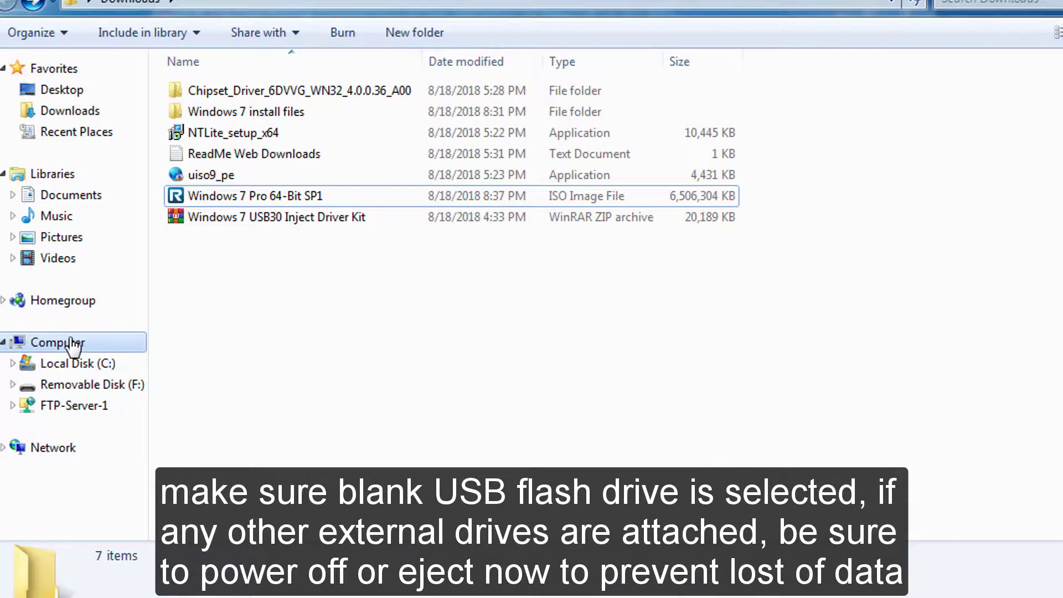
click(74, 344)
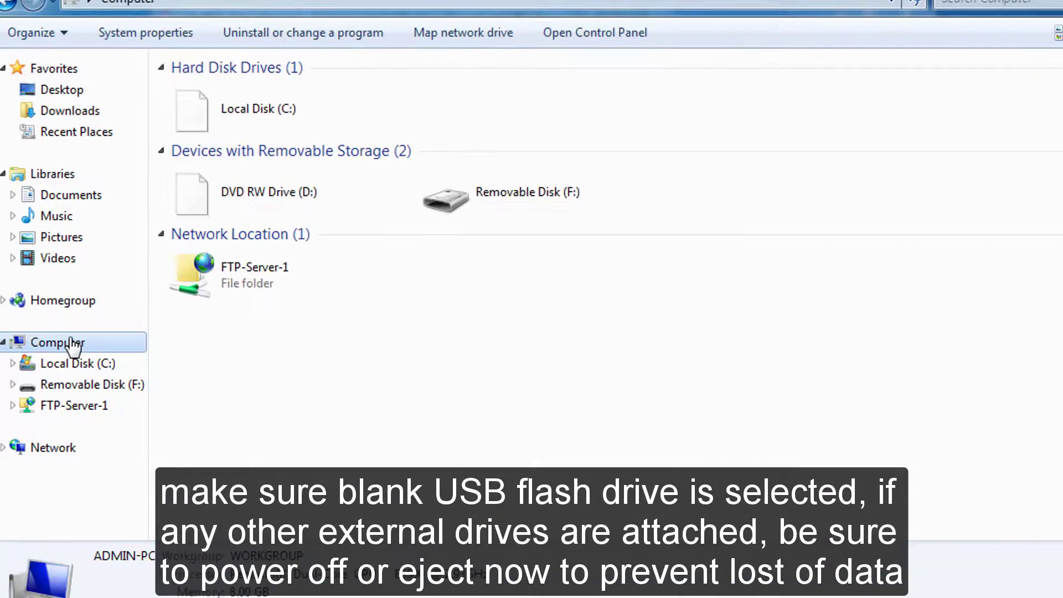
mouse_move(600, 190)
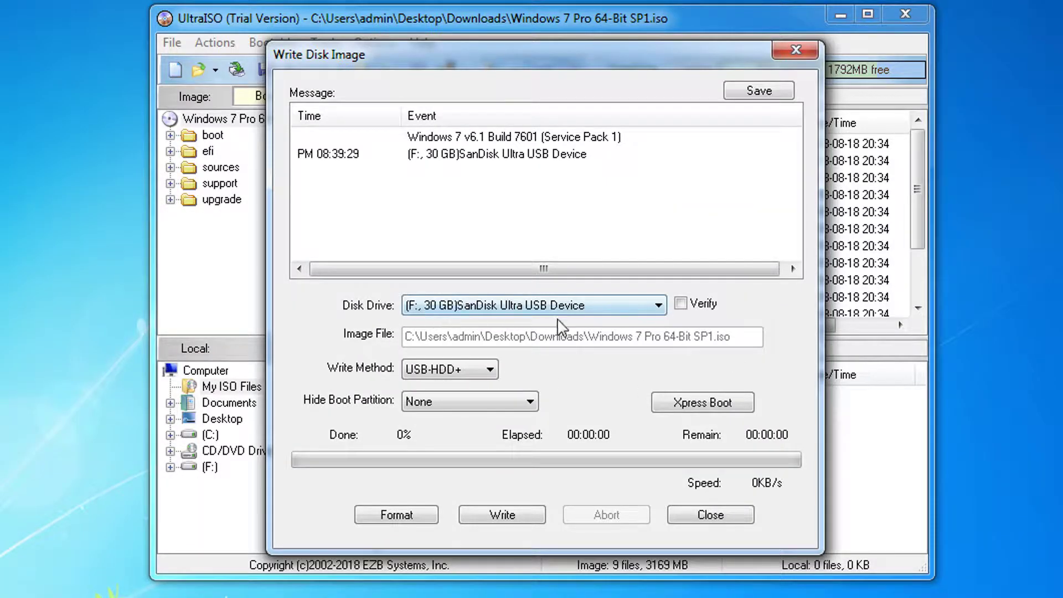
click(625, 306)
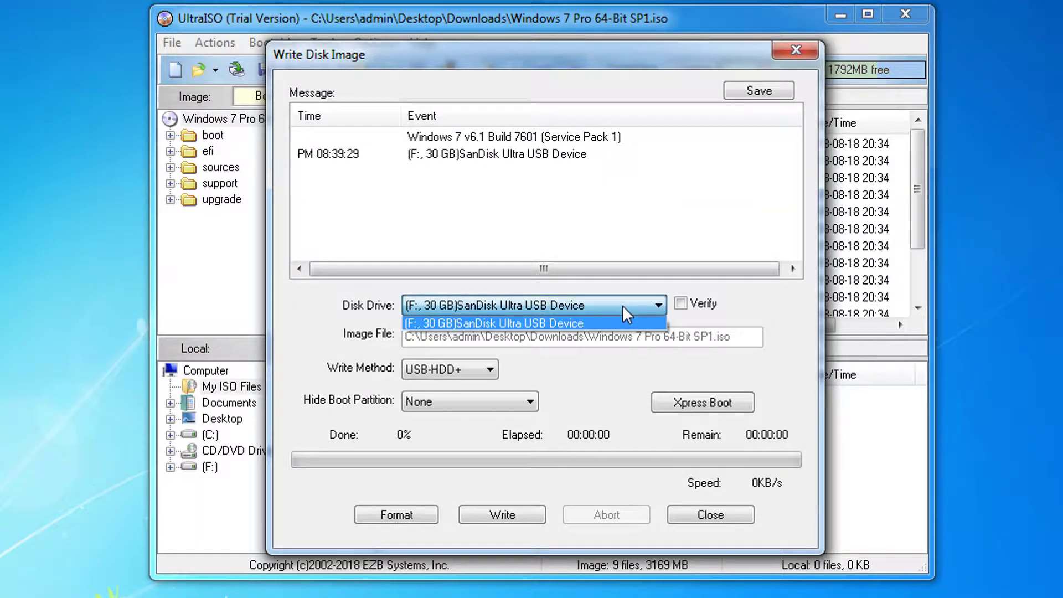
click(622, 304)
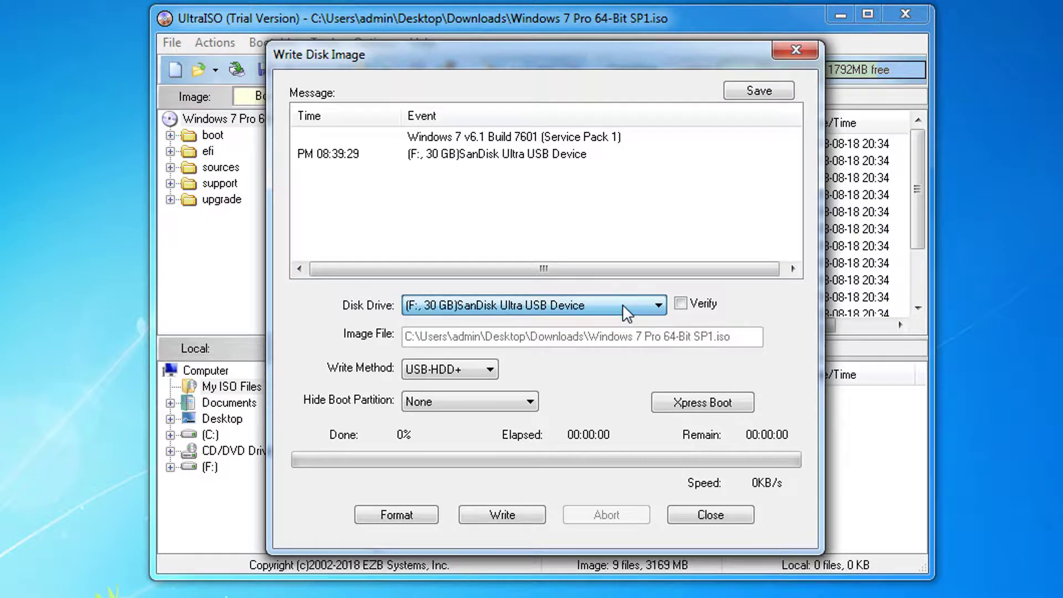
click(516, 521)
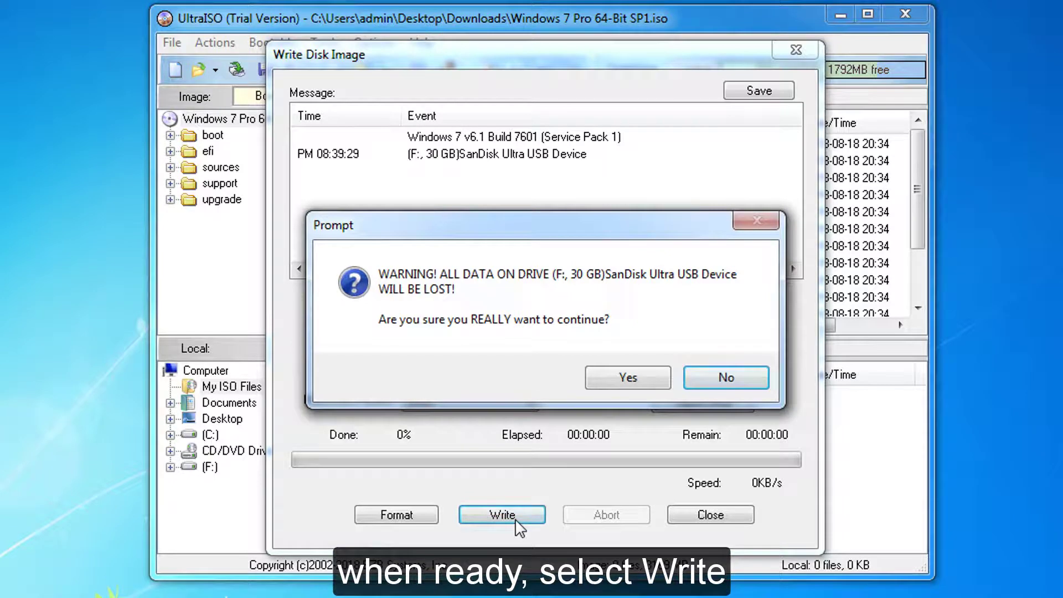
click(646, 378)
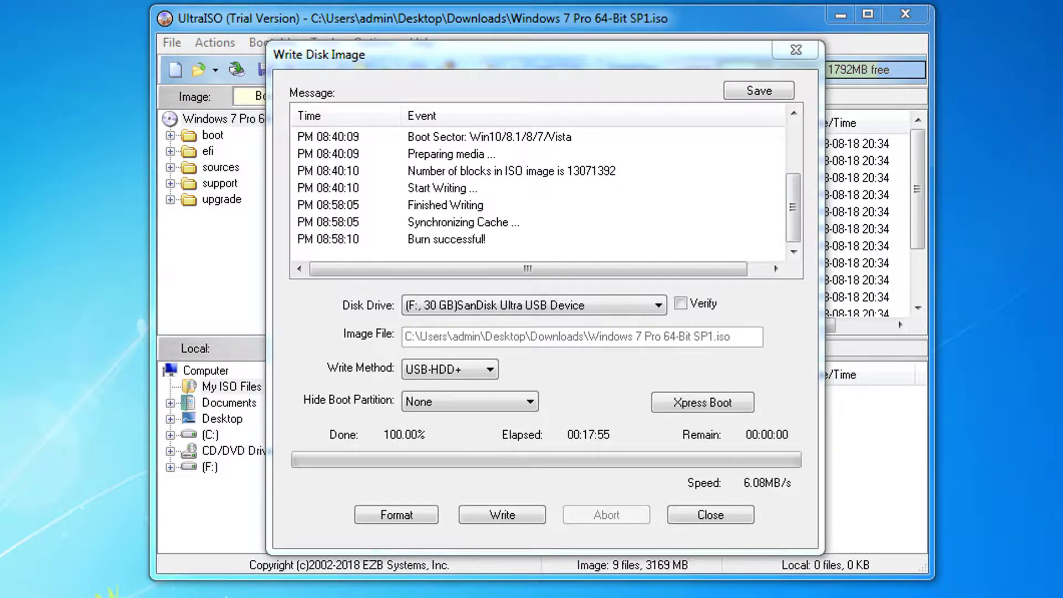
- Close UltraISO, eject the Windows 7 P (F:) USB drive from Computer, and close Explorer
click(728, 518)
click(906, 14)
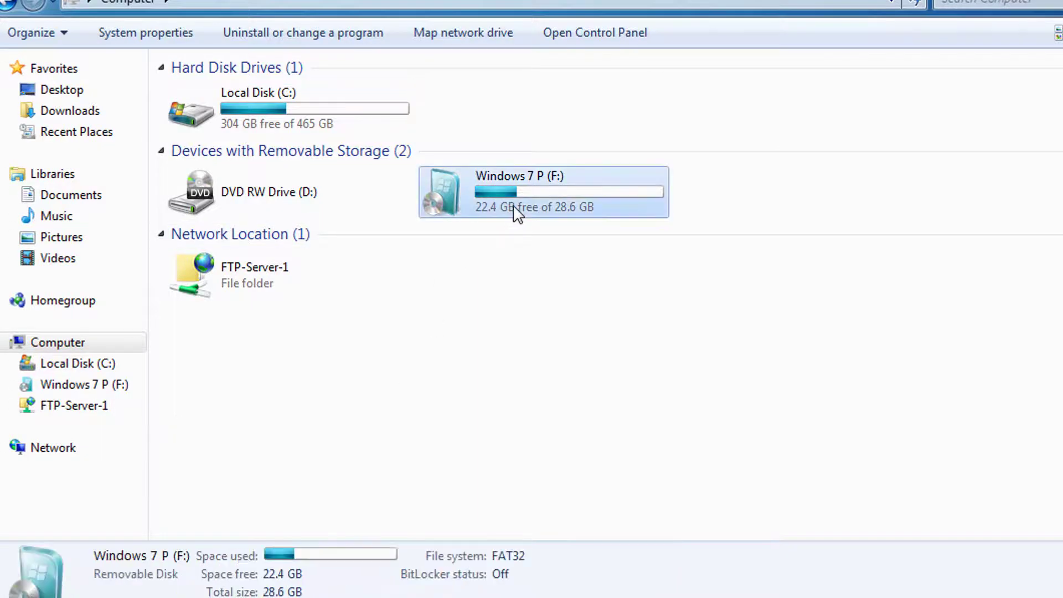
mouse_move(575, 197)
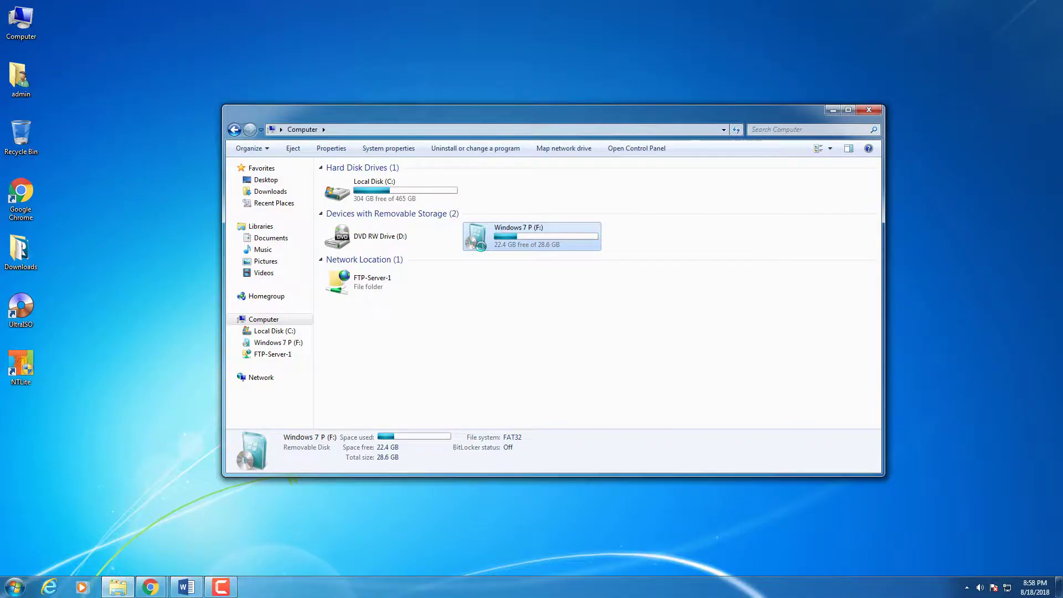
right_click(452, 211)
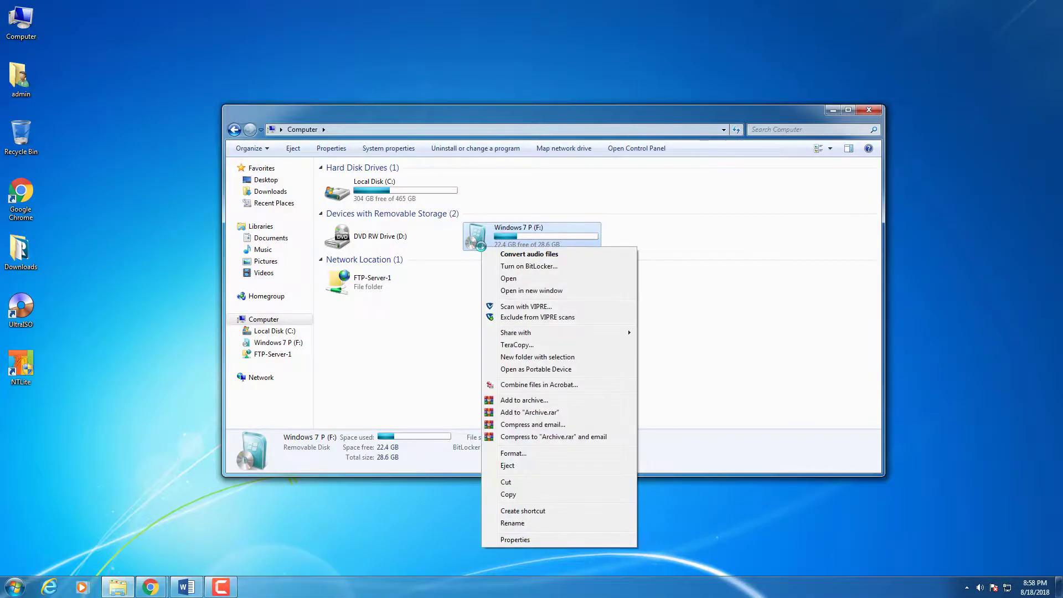
click(513, 467)
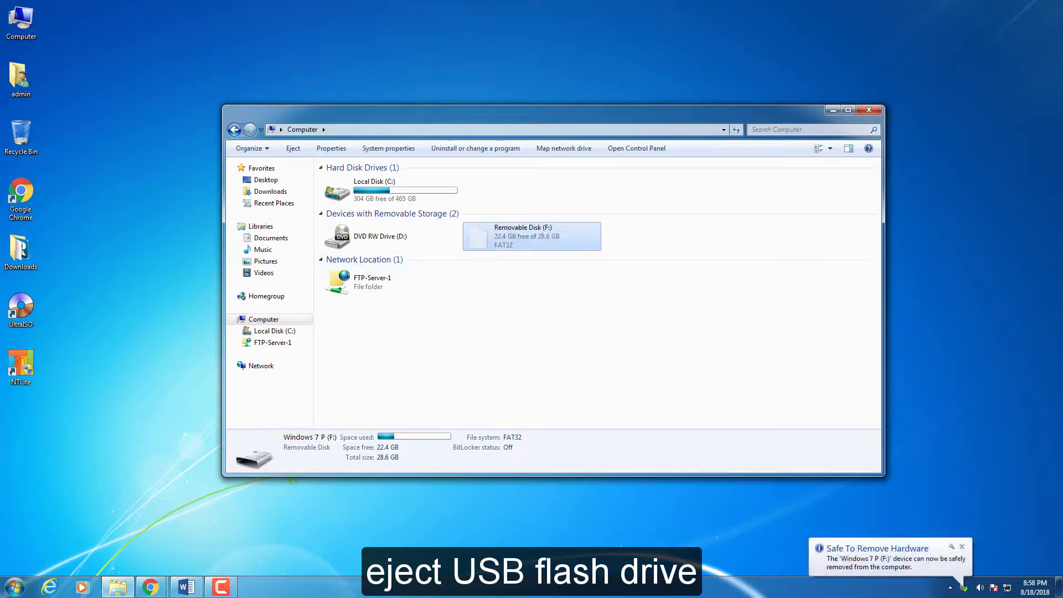
click(879, 109)
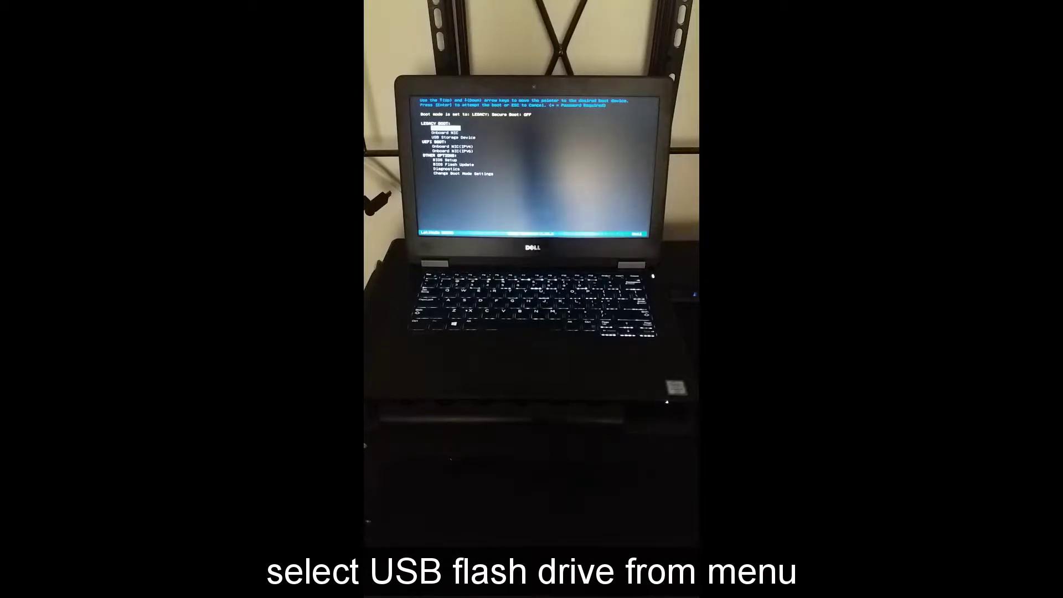
- Choose USB Storage Device in the laptop's one-time boot menu
key(Down)
key(Down)
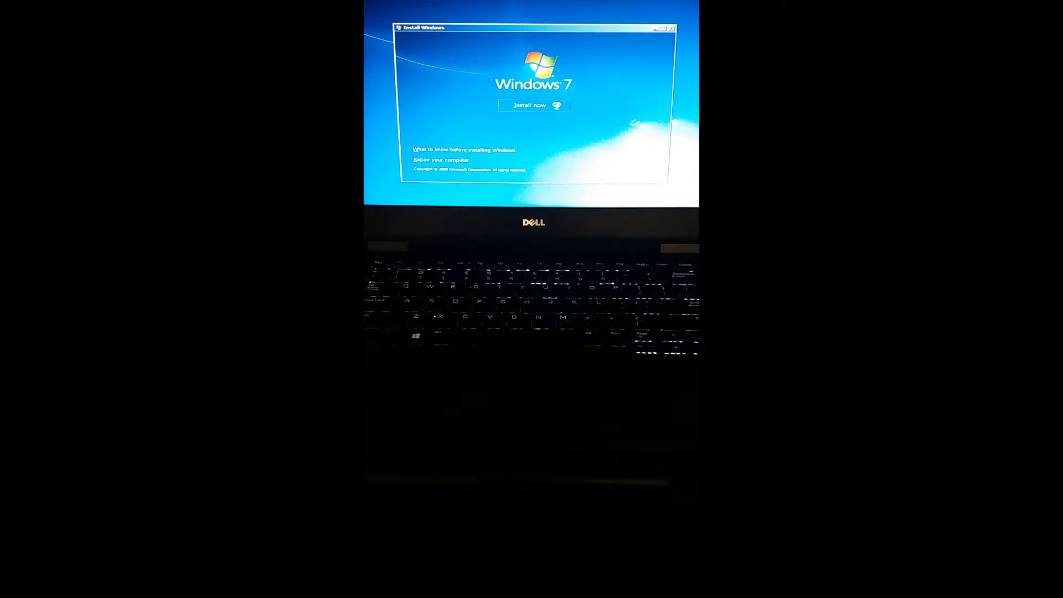
- Start the Windows 7 installation and accept the license terms so setup copies files
click(561, 105)
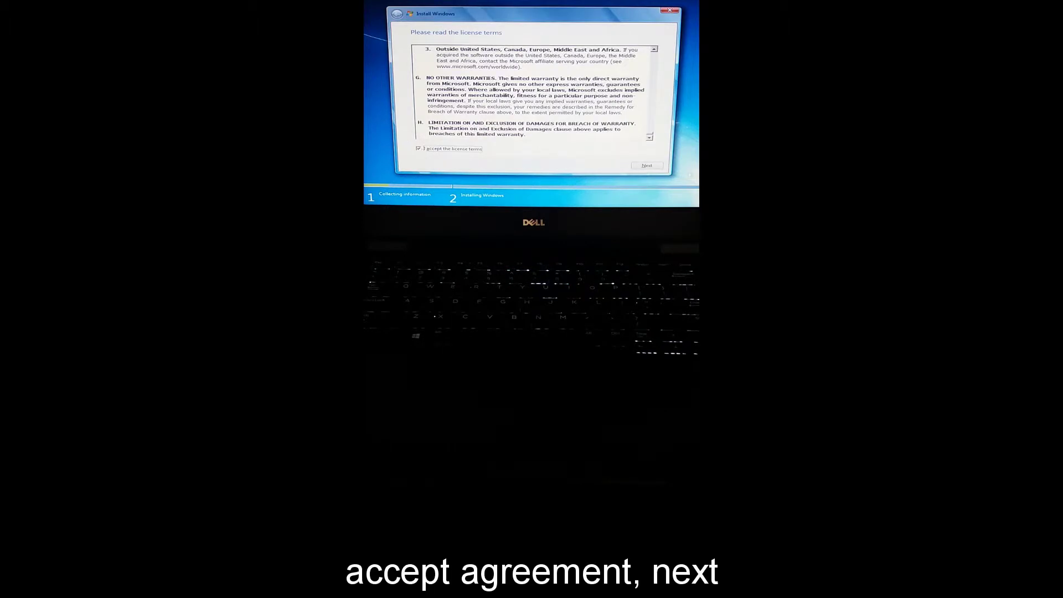
click(660, 168)
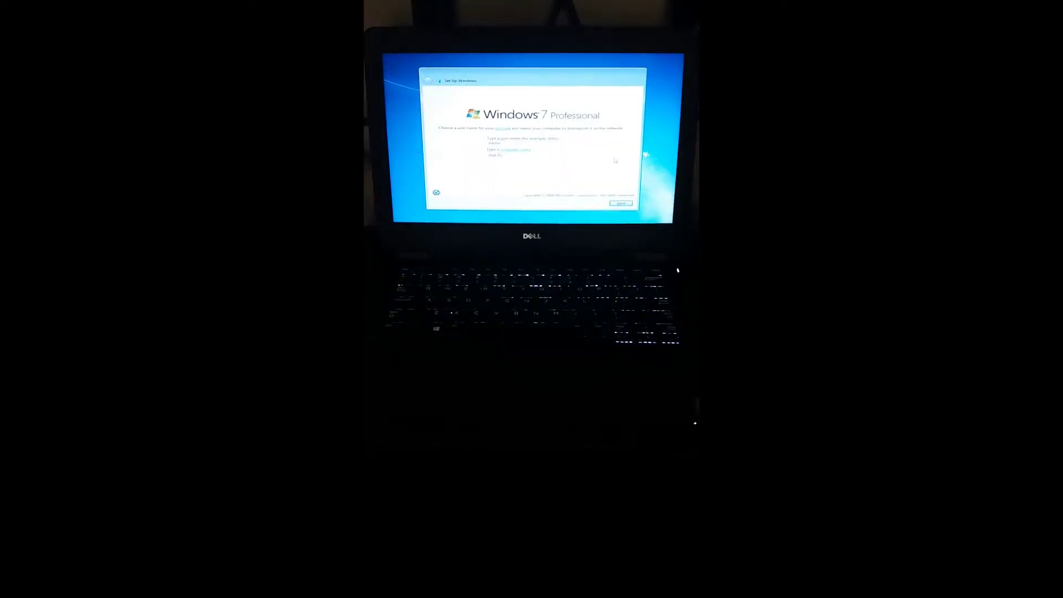
- Confirm the entered user name and accept the default time and date settings
key(Return)
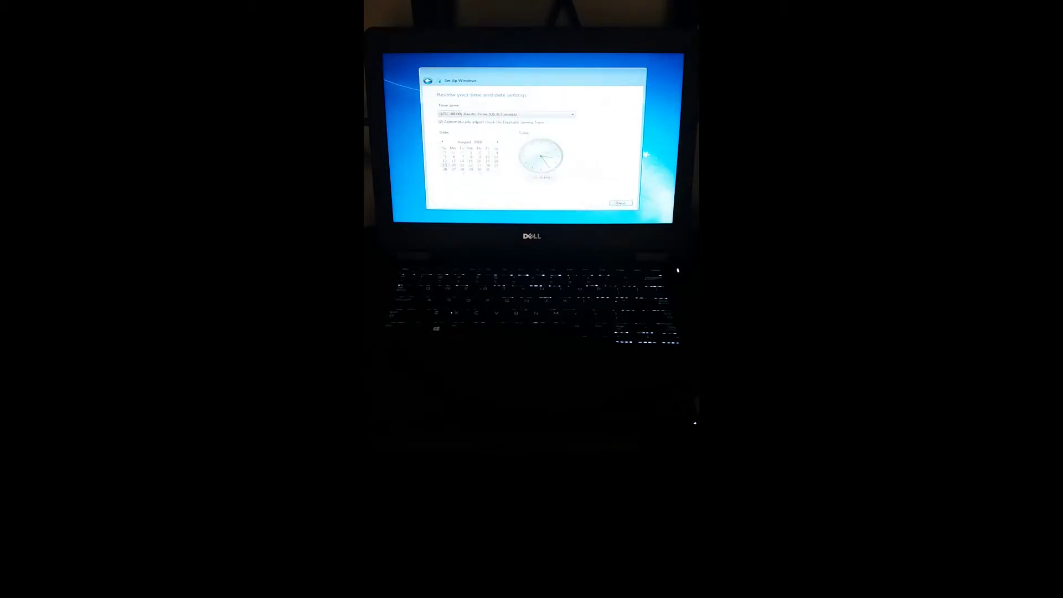
click(621, 204)
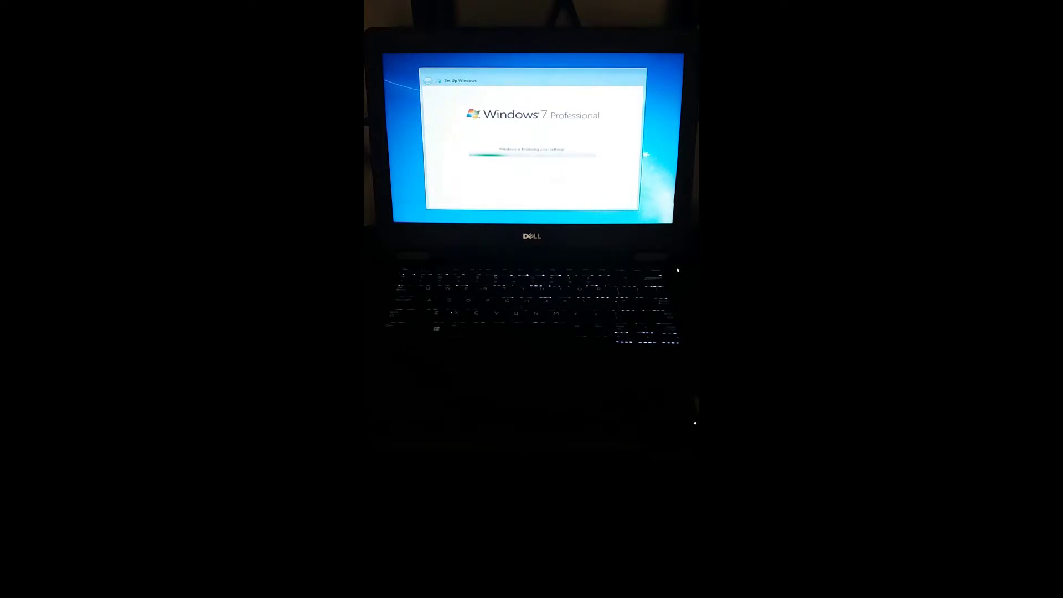